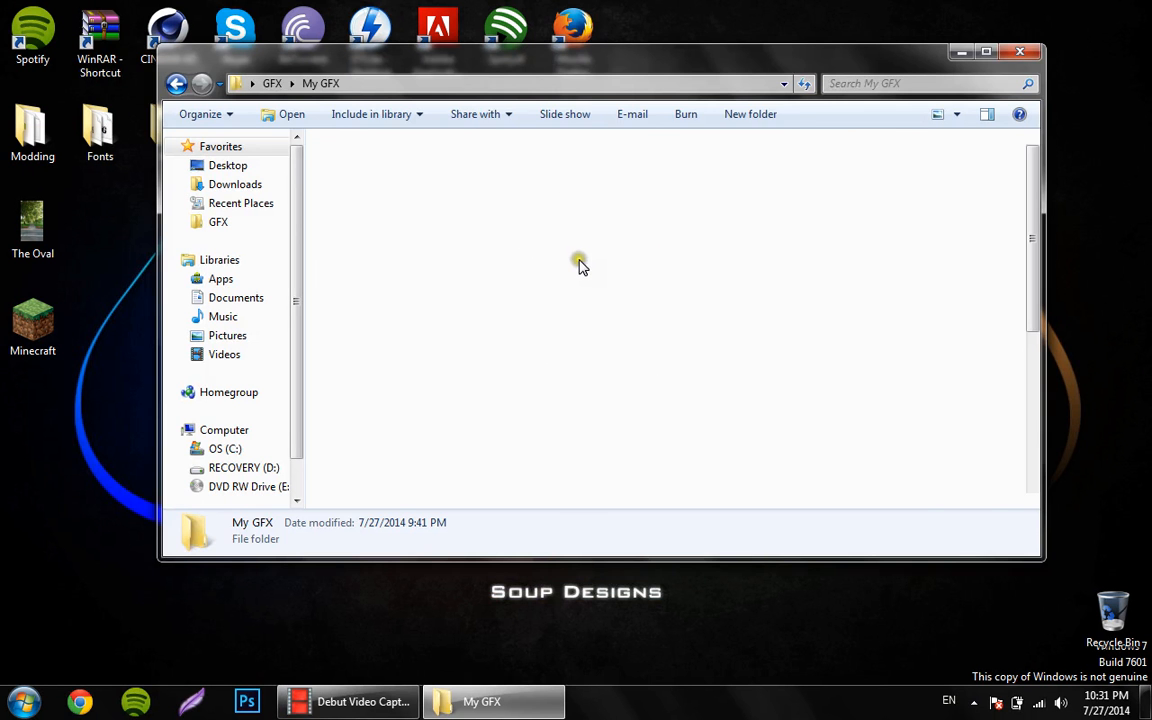
Try to open the Venom Sig image from the Sigs folder inside GFX > BHL GFX
left_click(176, 83)
double_click(375, 183)
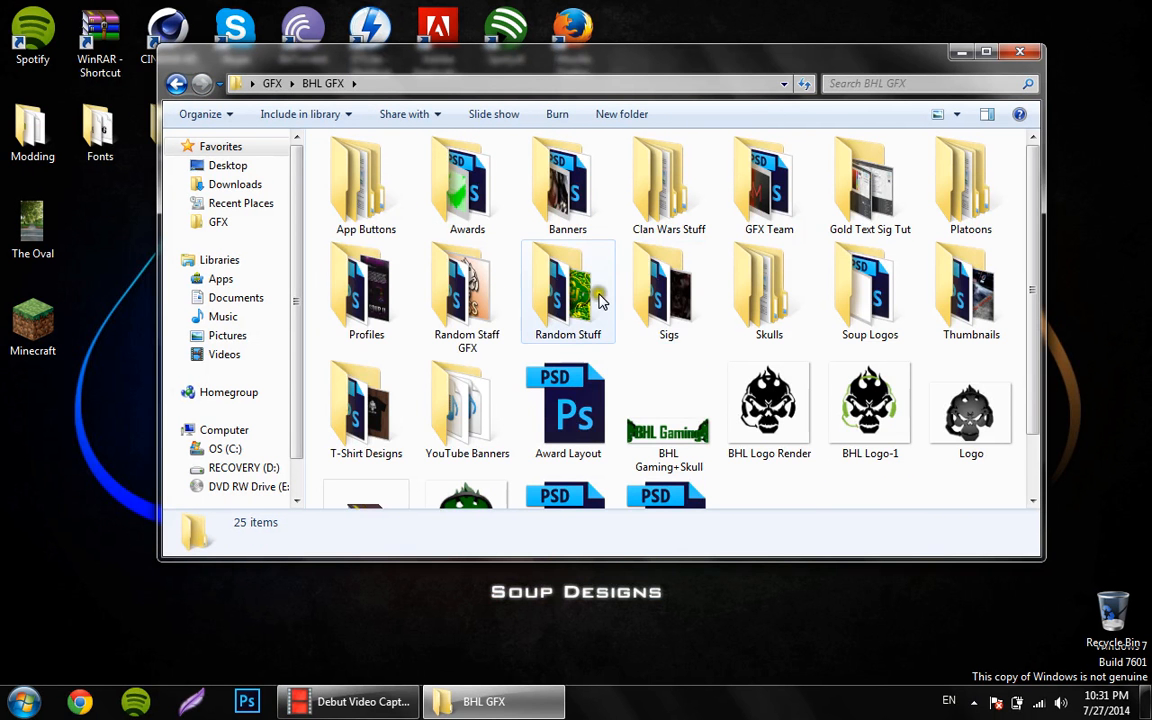
double_click(679, 290)
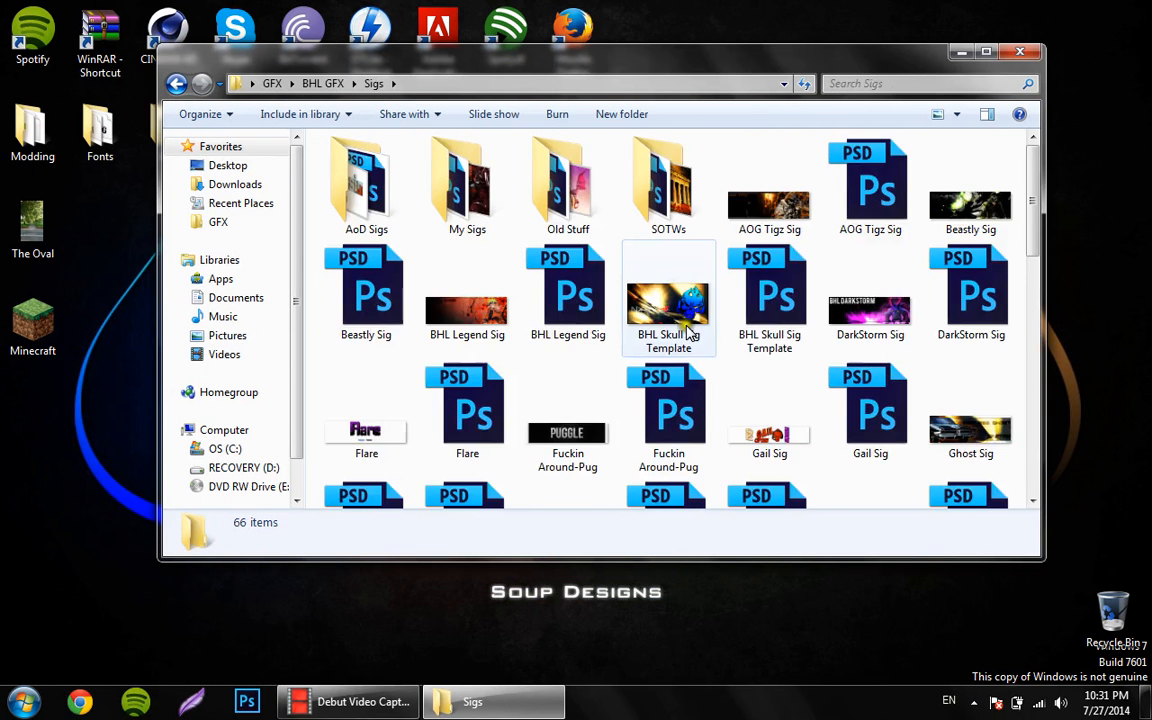
left_click(663, 330)
scroll(685, 333, "down", 10)
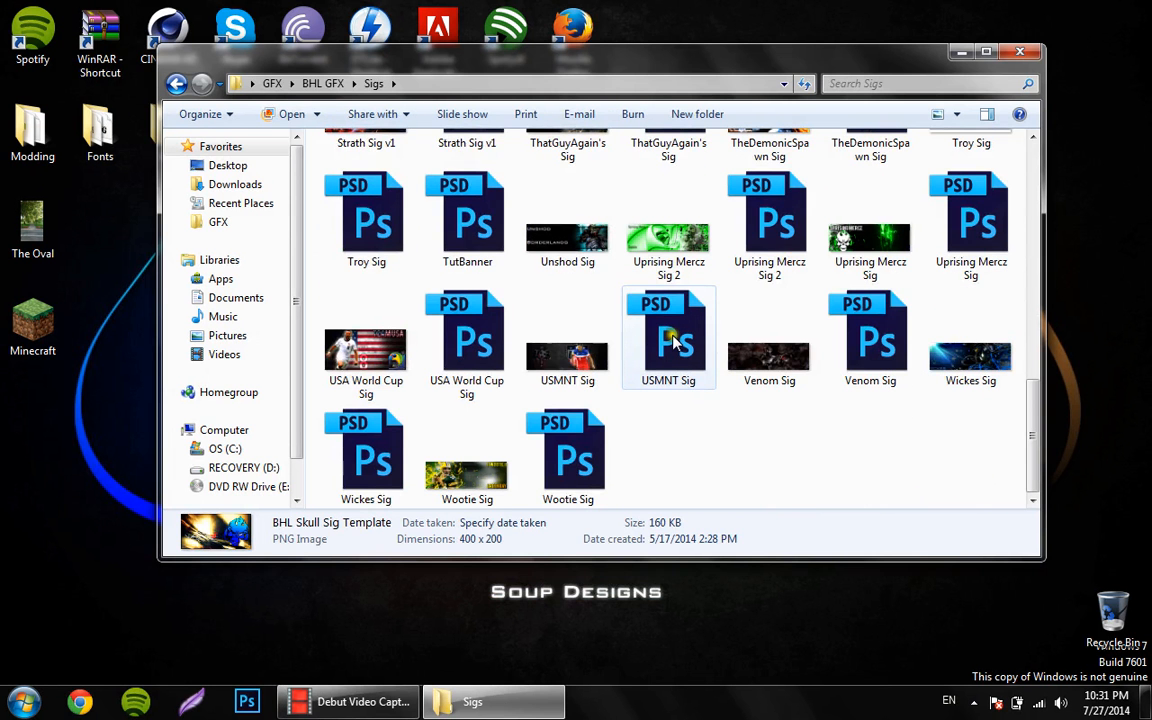
left_click(768, 335)
left_click(1027, 56)
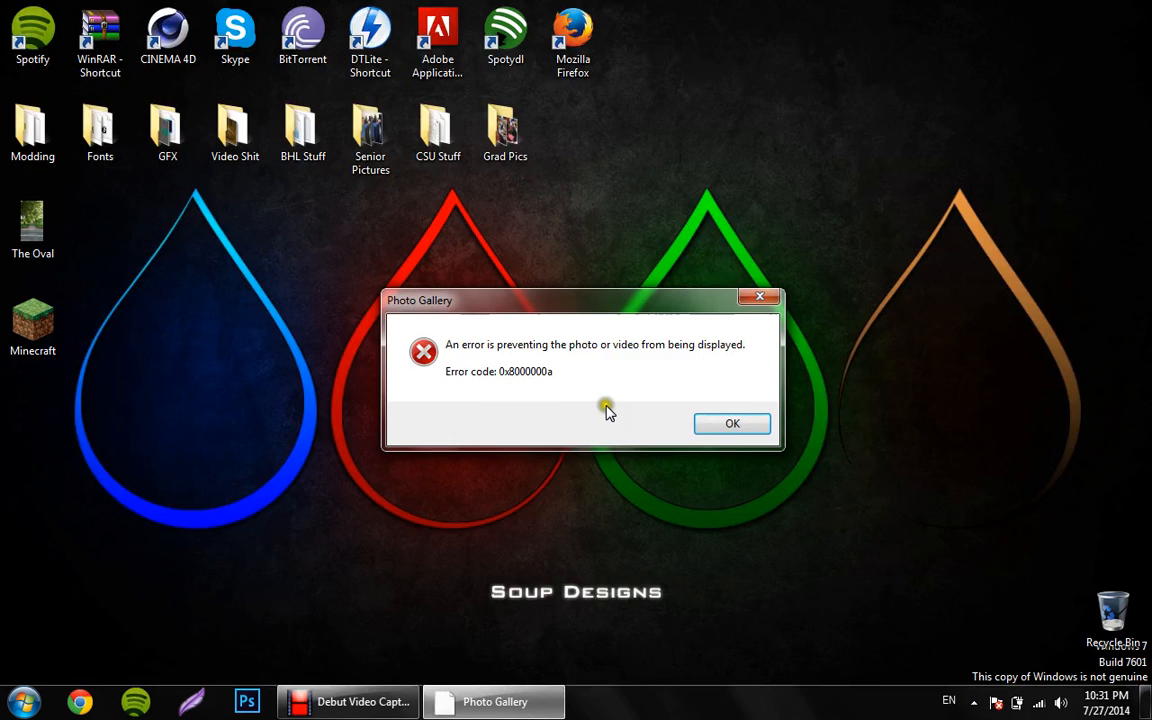
left_click(733, 427)
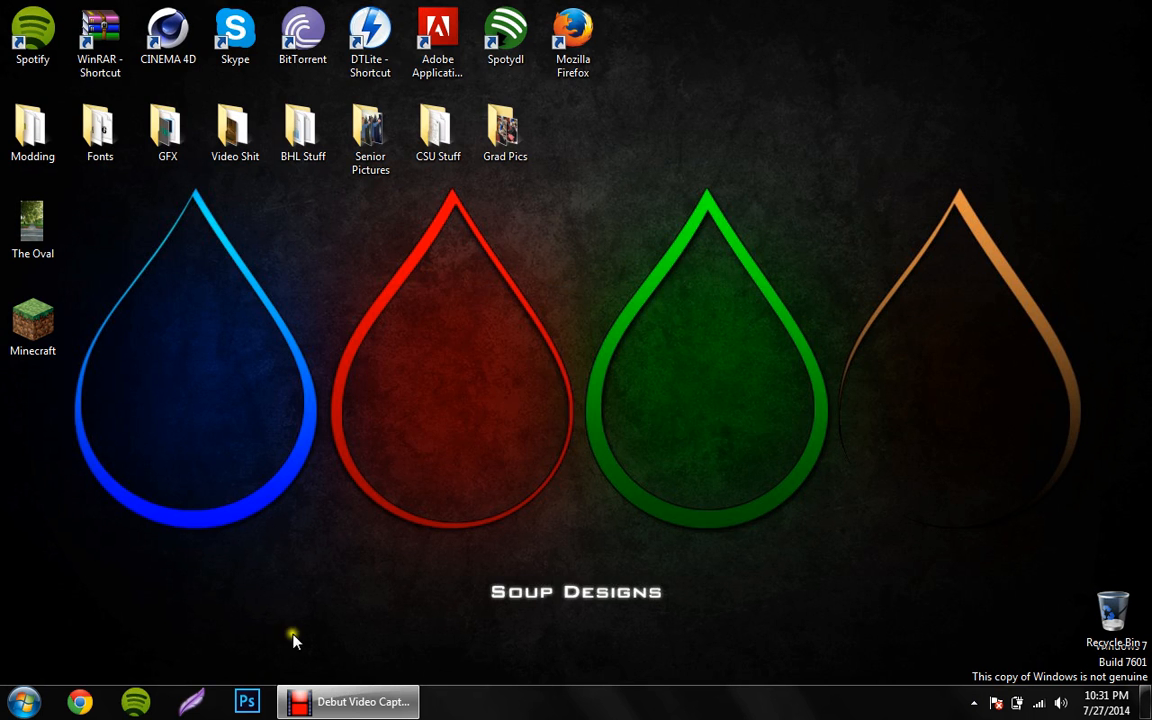
View the Venom Sig image from GFX > BHL GFX > Sigs, and close the image and its folder
double_click(185, 150)
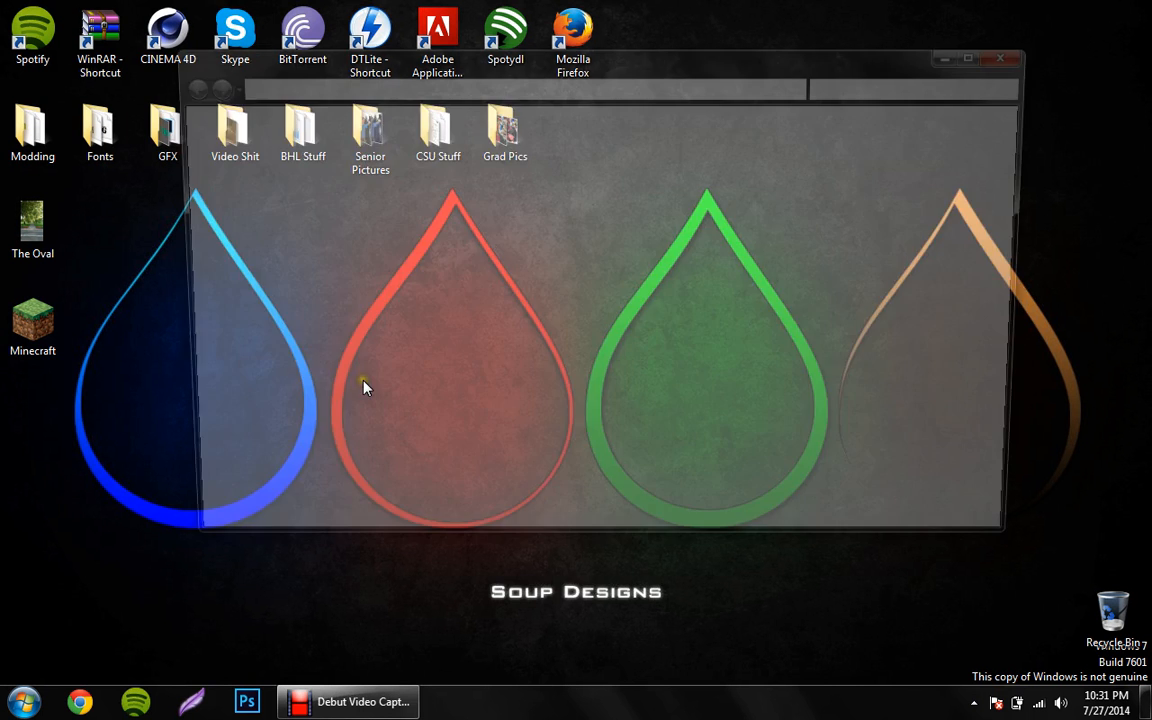
double_click(355, 210)
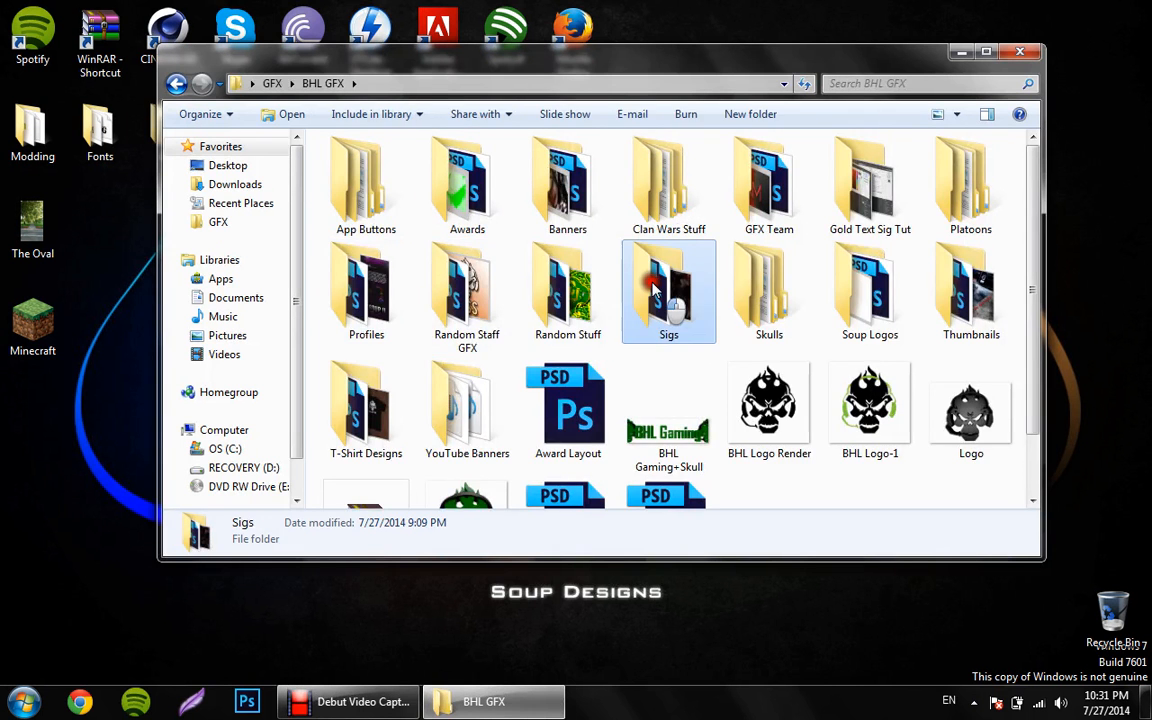
double_click(652, 290)
scroll(648, 313, "down", 8)
double_click(764, 339)
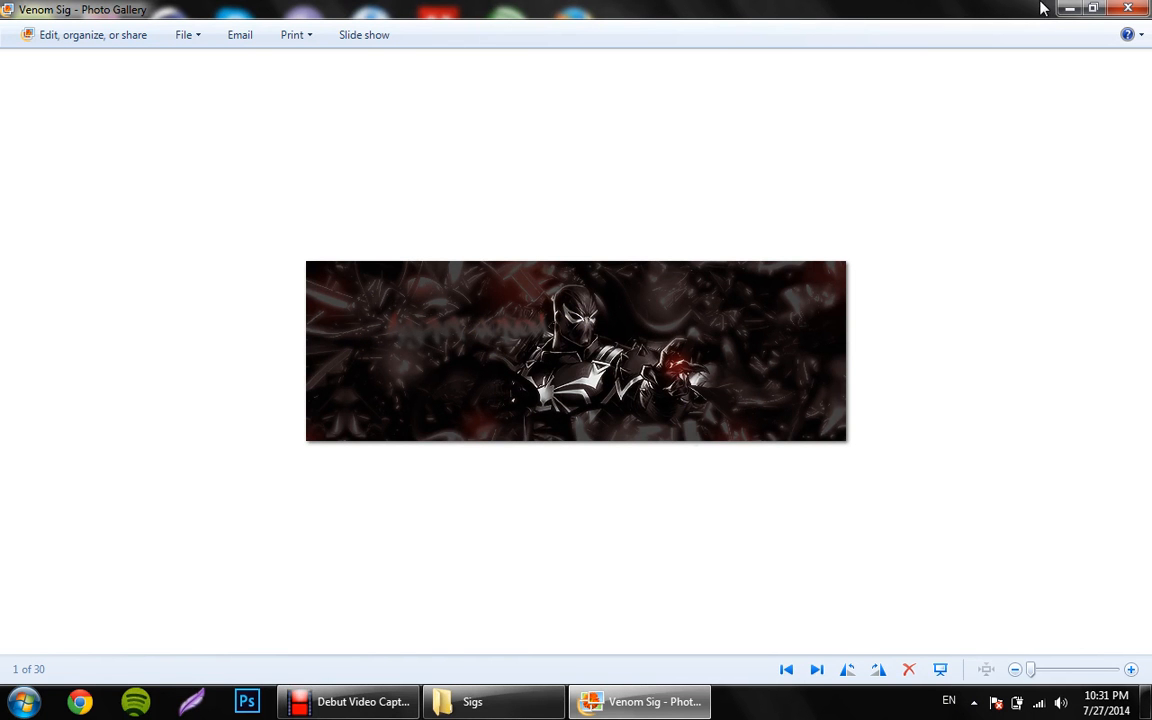
left_click(1127, 8)
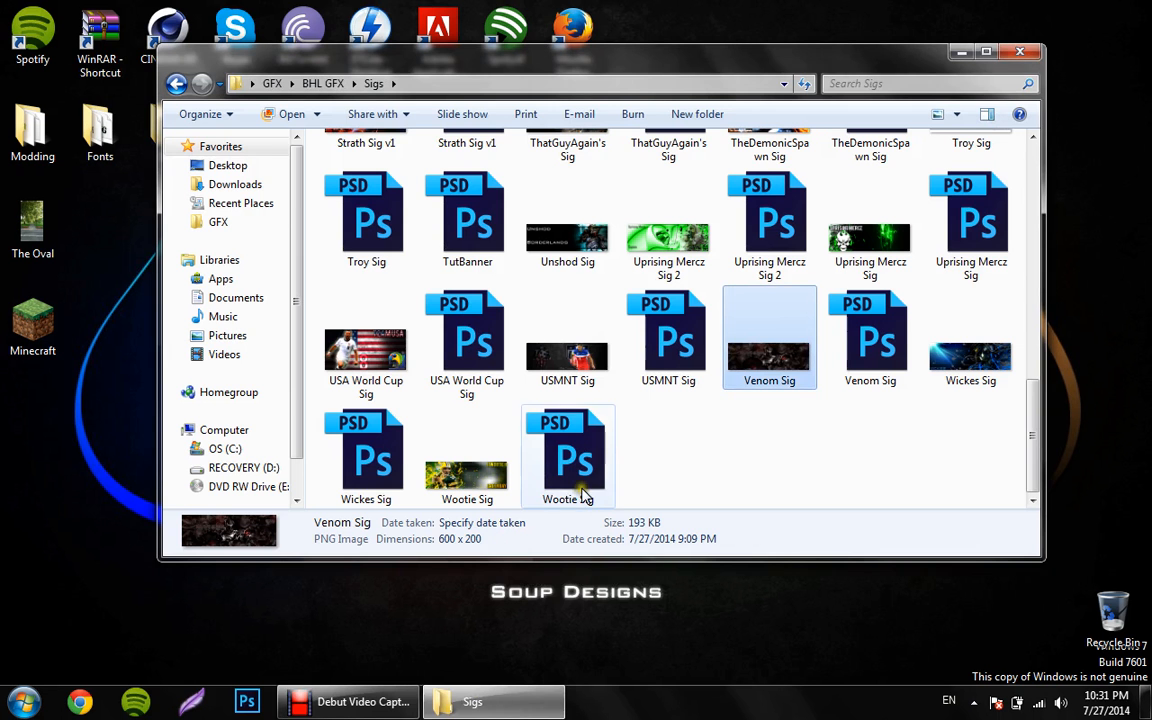
left_click(1020, 51)
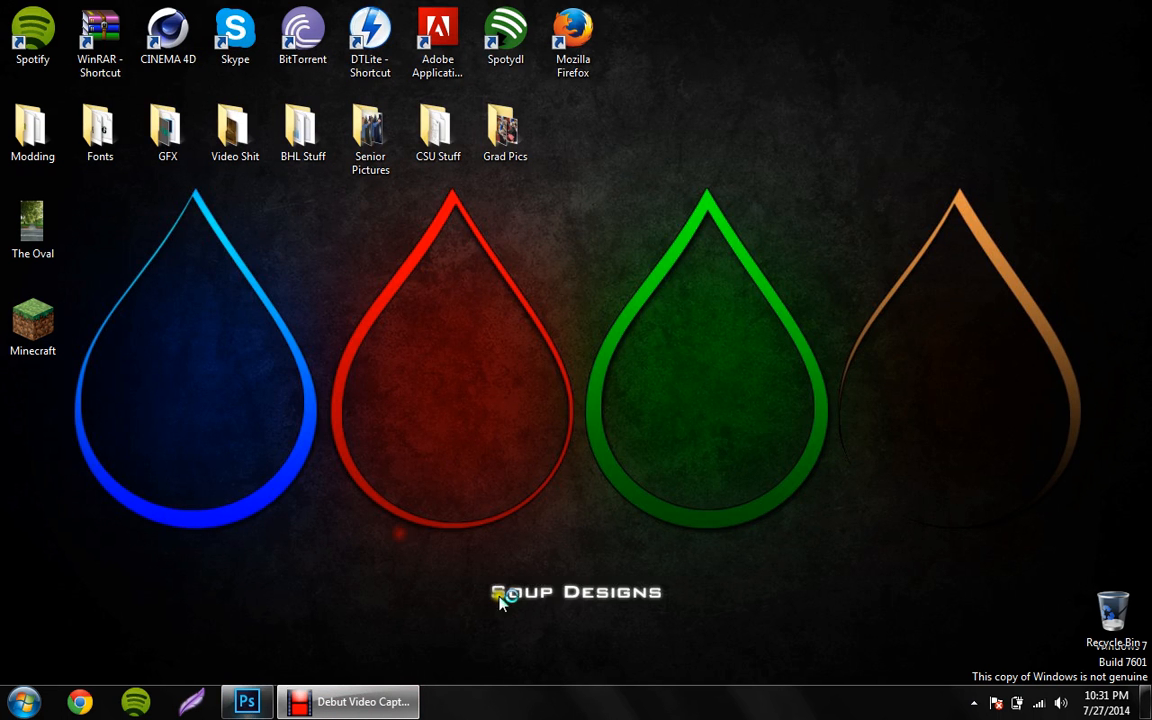
Move The Oval desktop icon one column over and put the Minecraft icon in its former place
left_click(30, 237)
left_click_drag(29, 235, 99, 237)
left_click_drag(56, 318, 52, 228)
Look at the render images in the C4D Renders folder under GFX > Useful Stuff
left_click(168, 136)
double_click(167, 137)
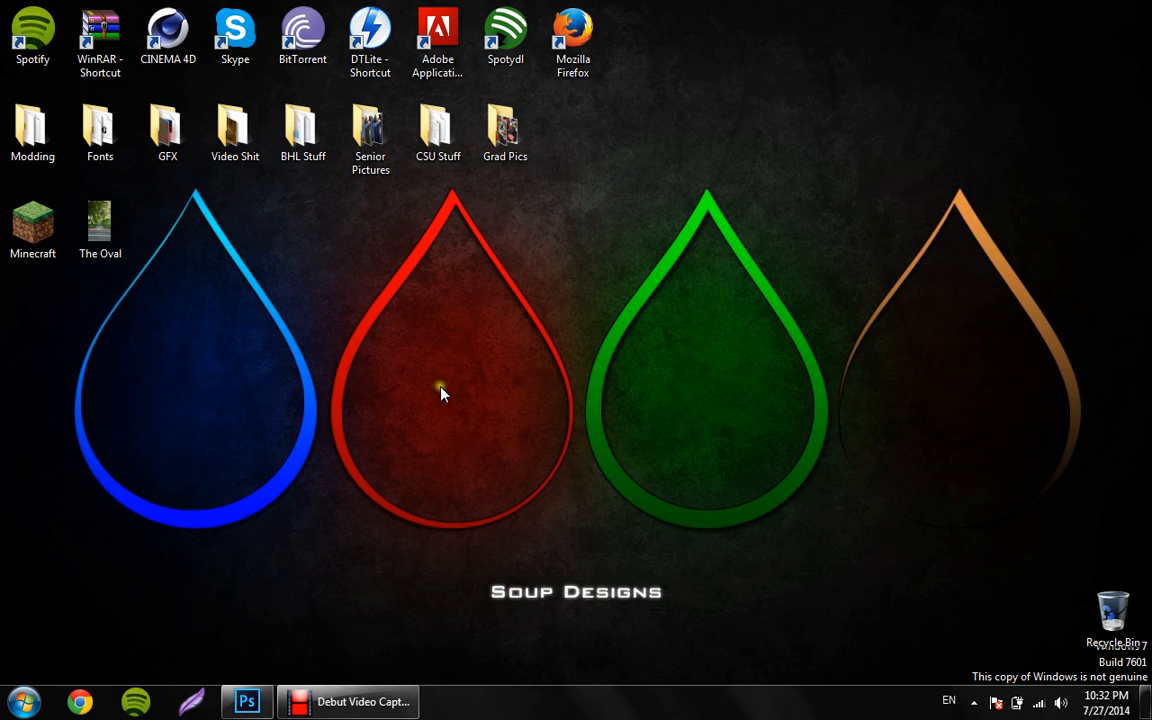
double_click(770, 170)
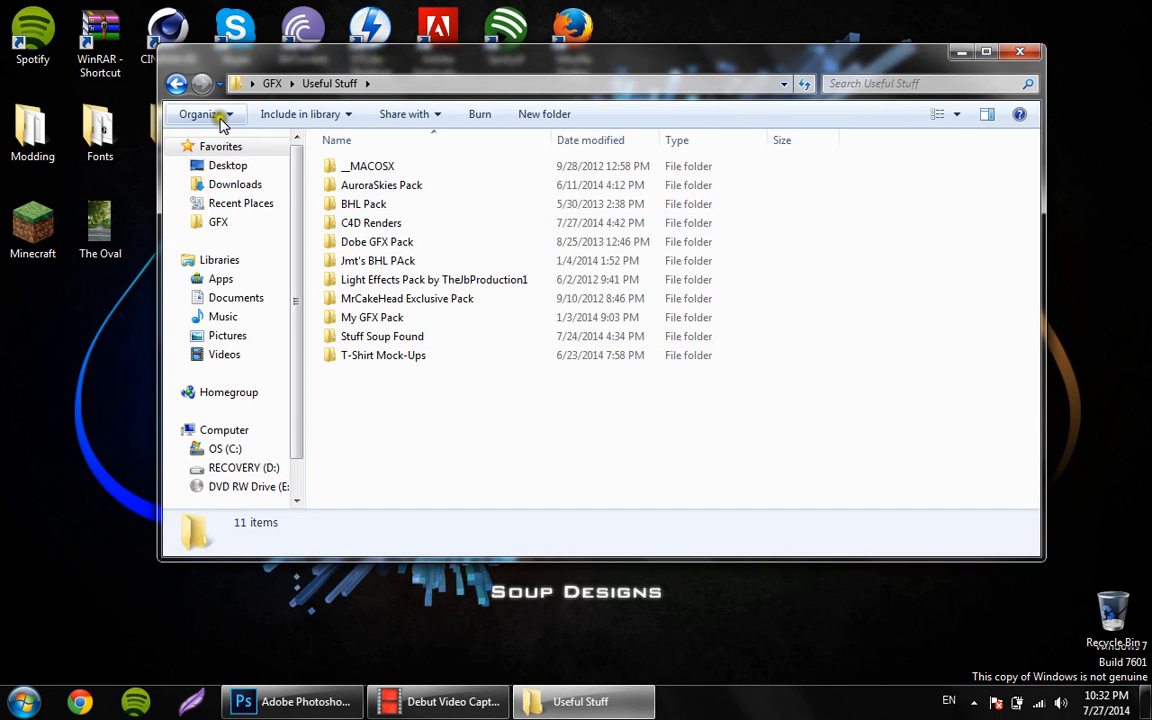
double_click(371, 223)
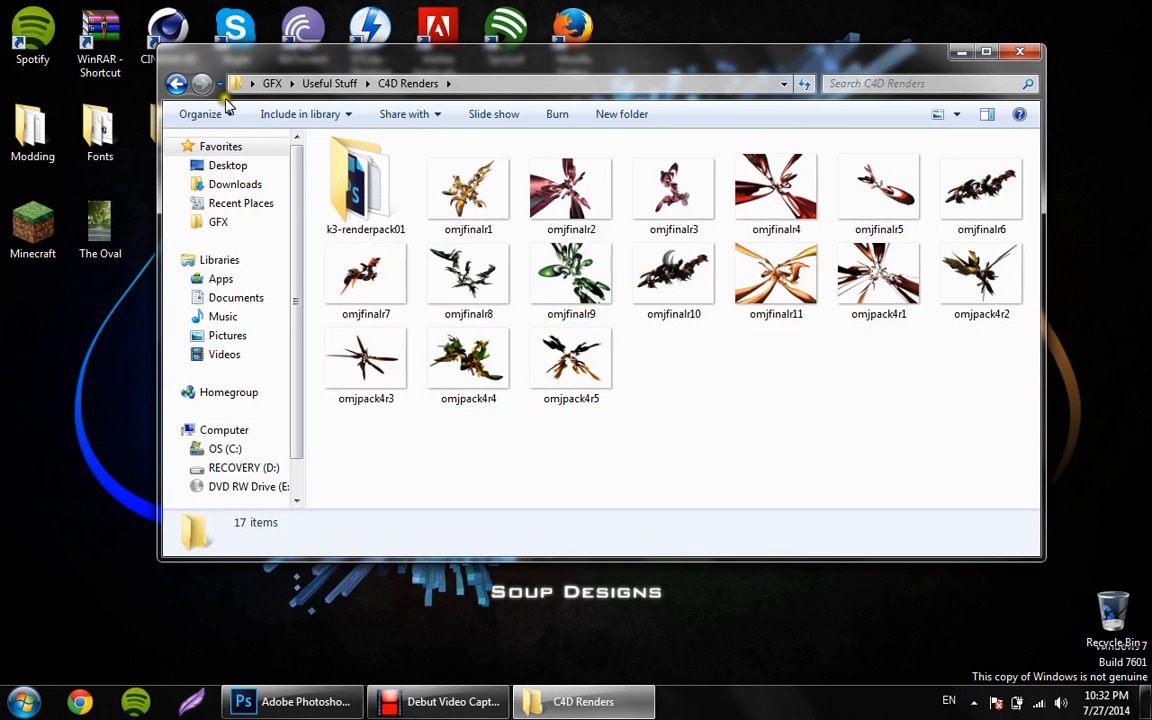
Point out the Final_Render_Pack_by_OldManJames and Render_pack__01_by_k3_studio archives in GFX Downloads .RARS, and close the folder
left_click(178, 85)
left_click(178, 85)
double_click(503, 213)
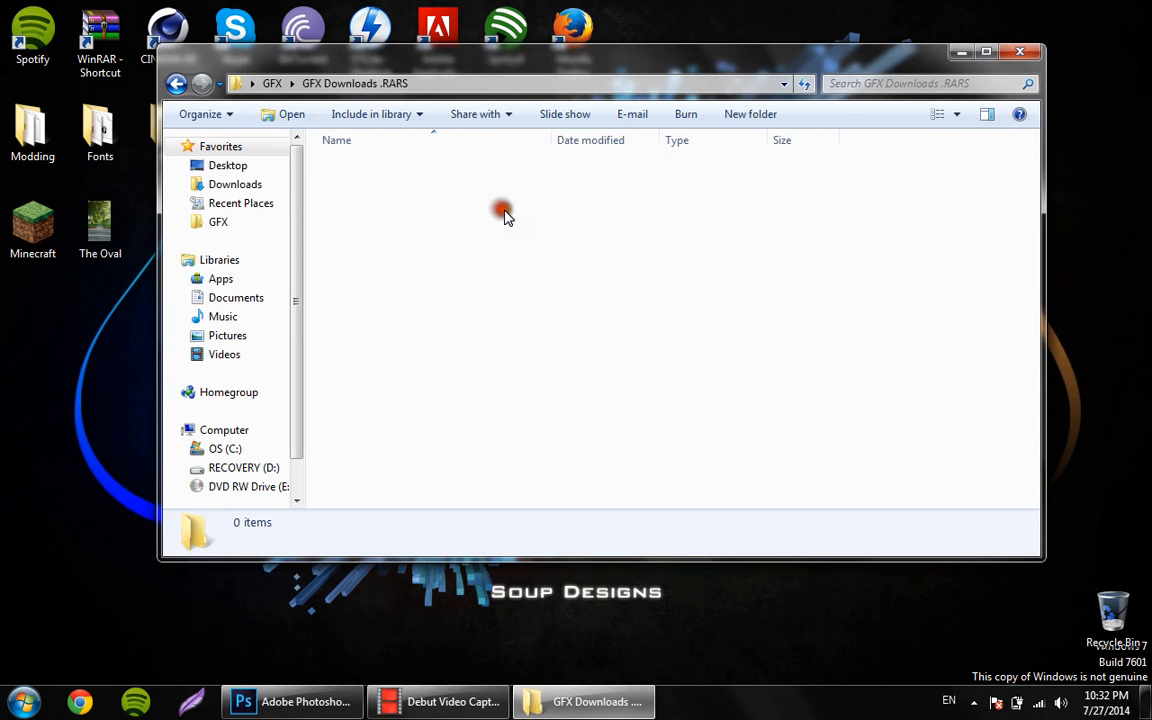
left_click_drag(428, 222, 452, 287)
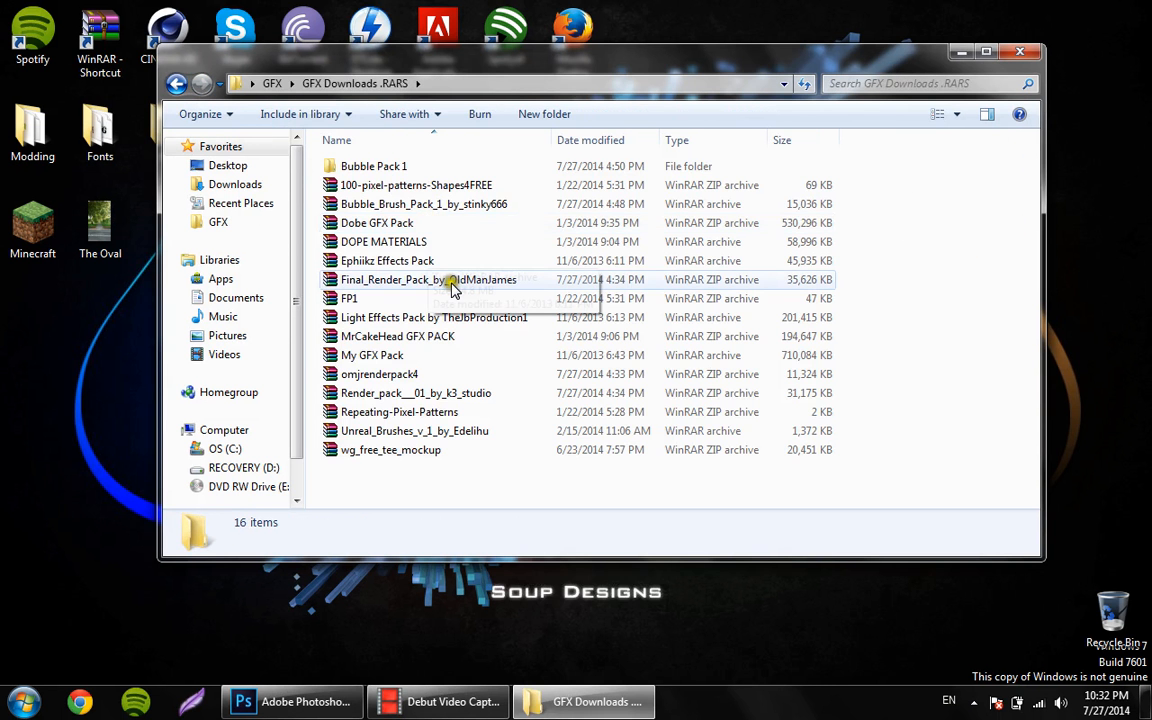
left_click(452, 283)
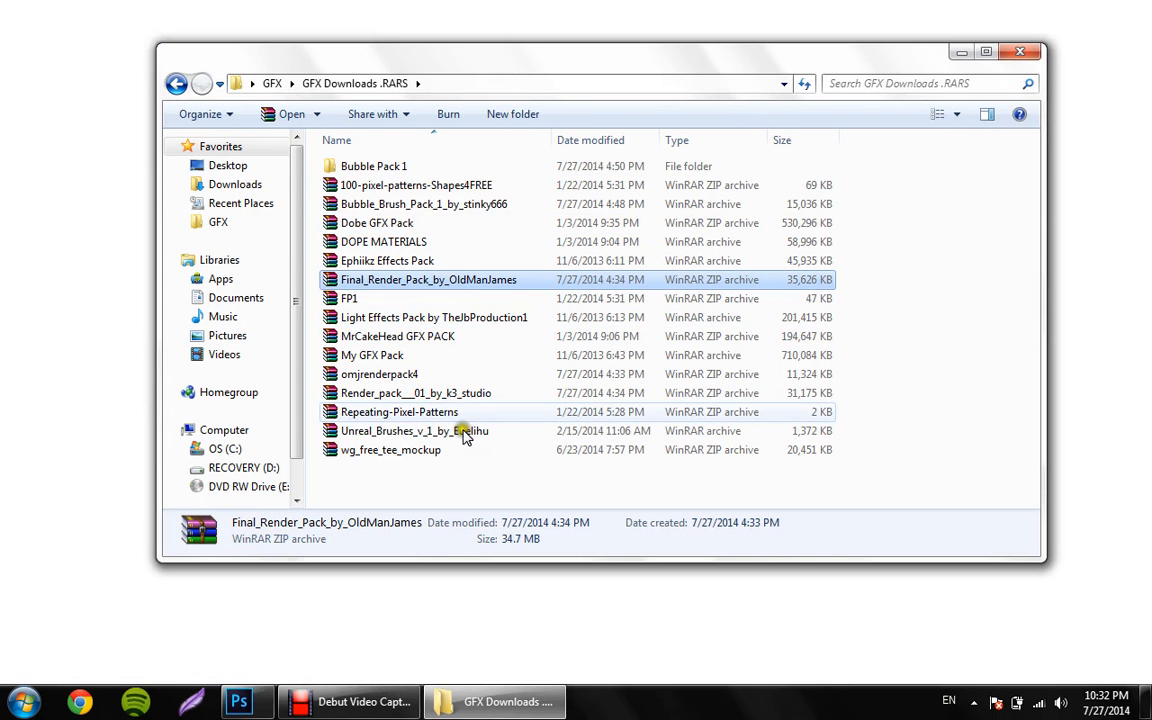
left_click(466, 395)
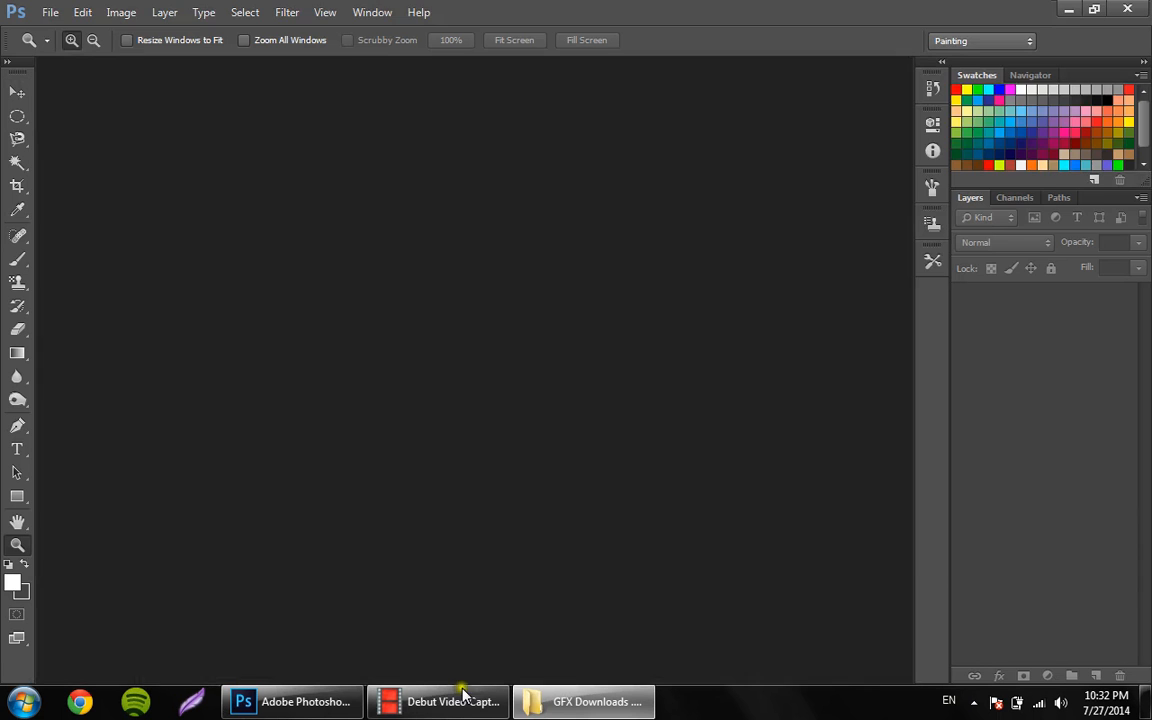
left_click(567, 704)
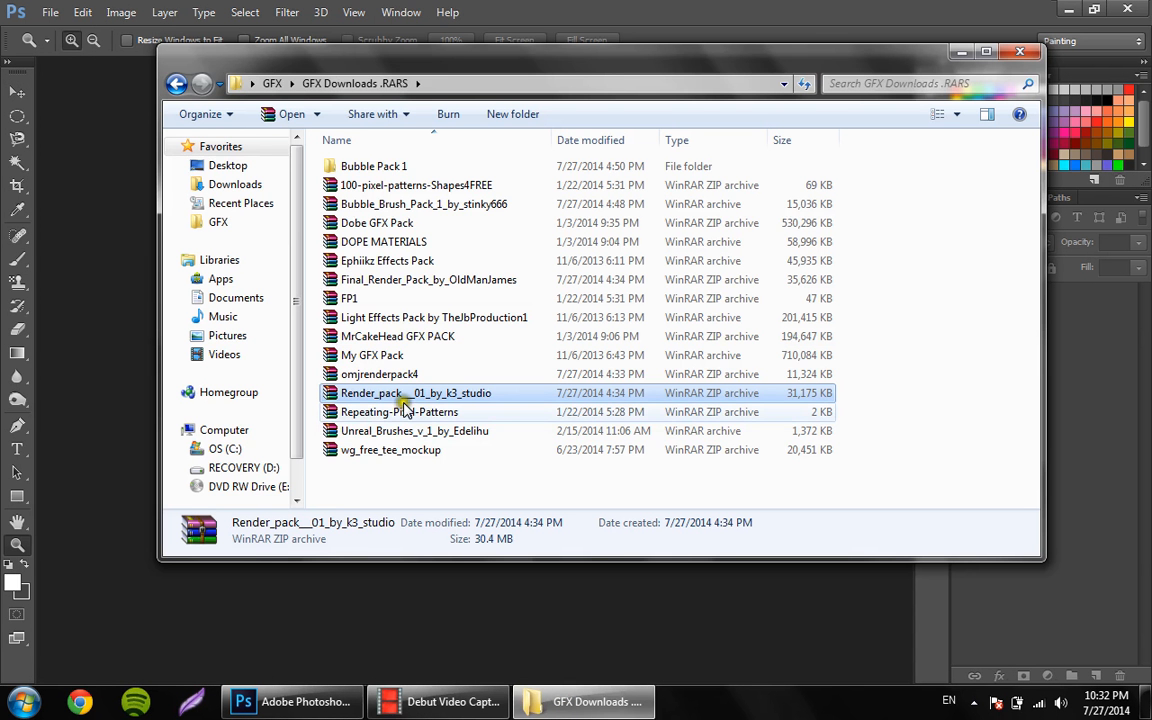
left_click(1019, 51)
Create a transparent 600 × 300 px document named Iron Man Signature at 300 pixels/inch, and enlarge the swatches area
left_click(20, 93)
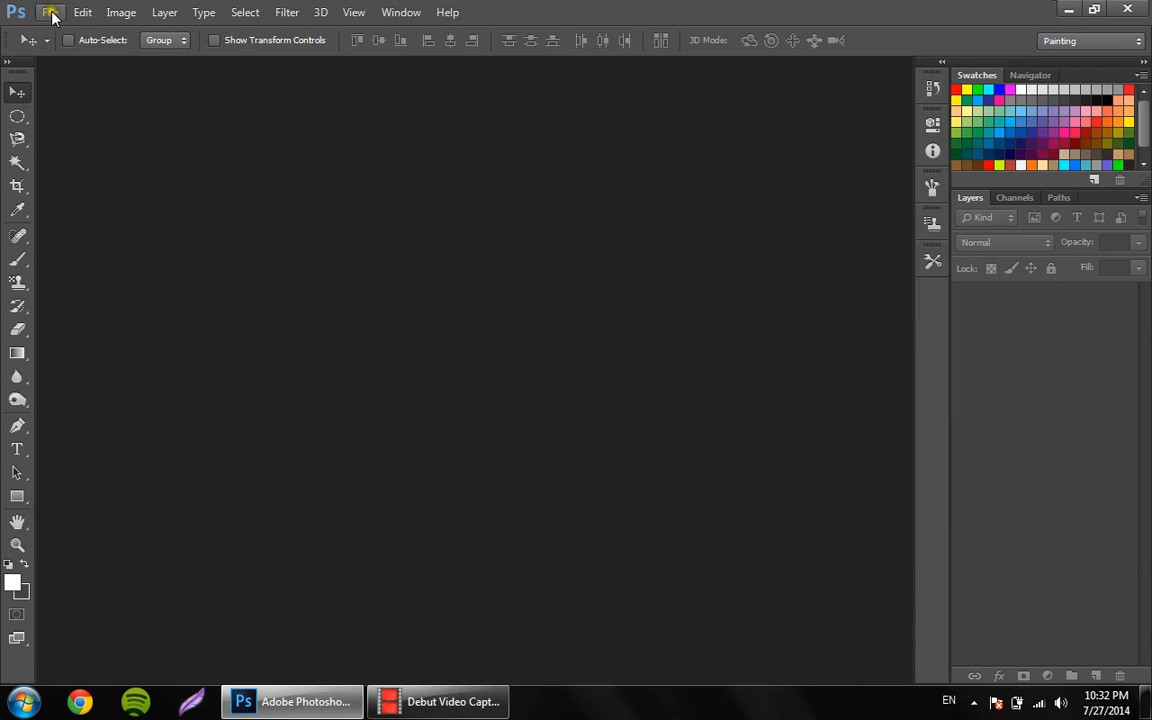
left_click(50, 12)
left_click(62, 31)
left_click(548, 274)
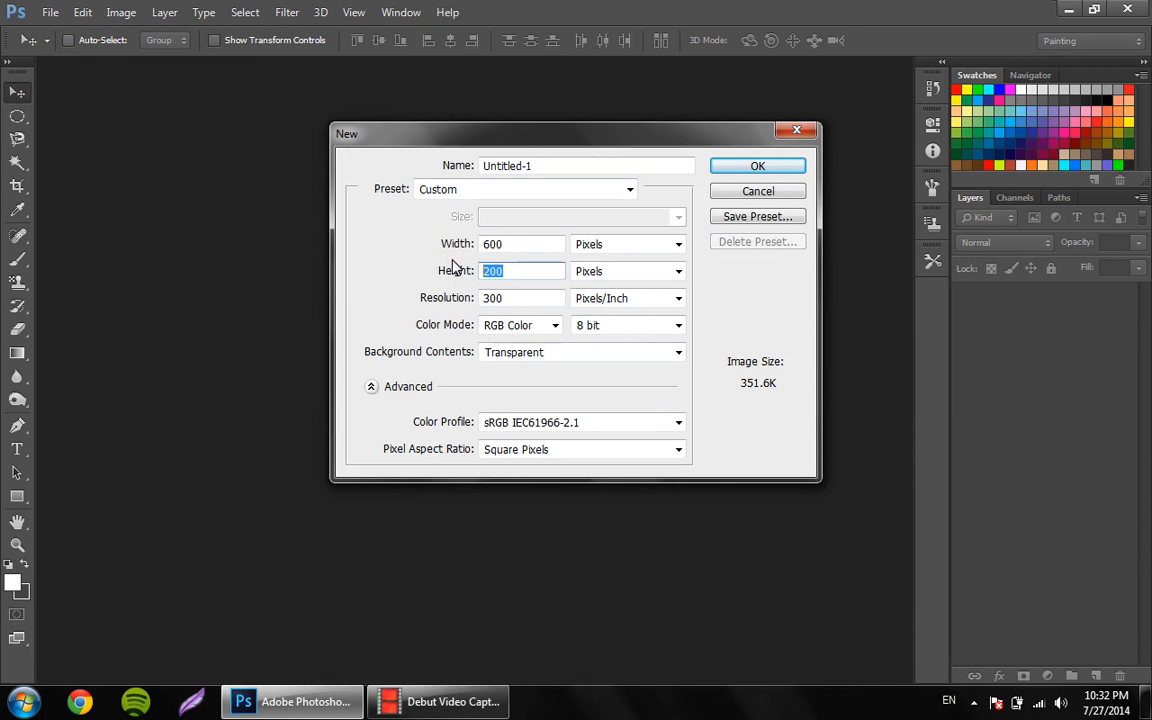
left_click_drag(538, 164, 374, 155)
type("Iron Man Signature")
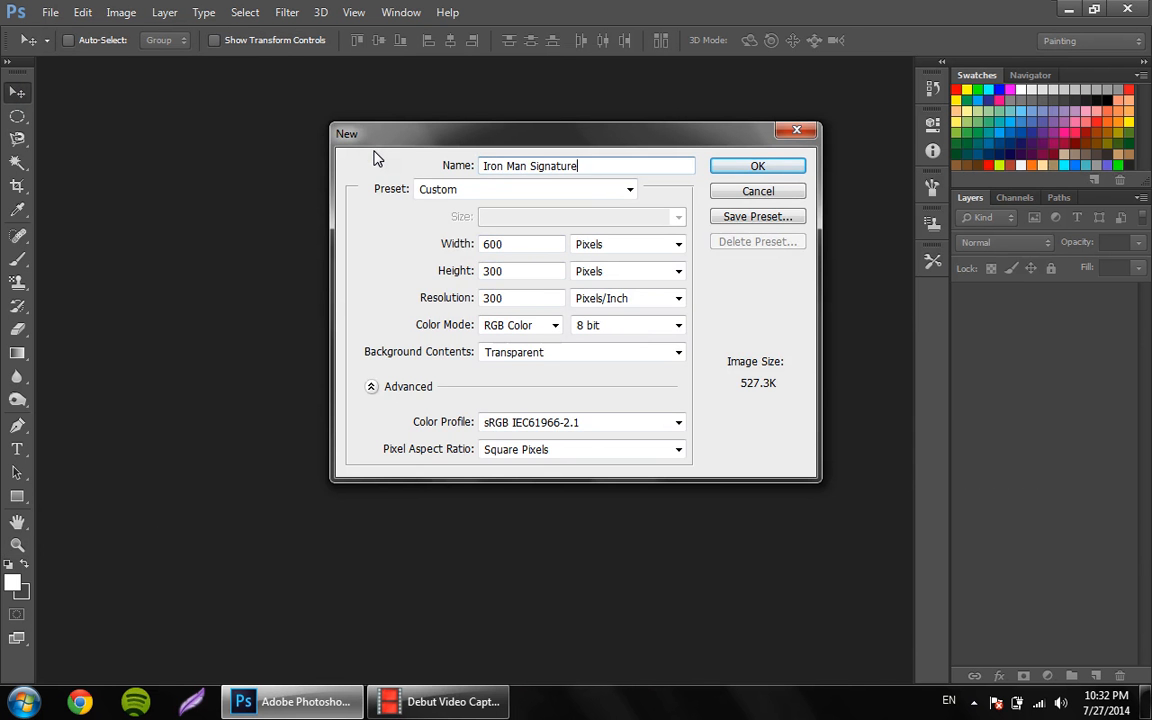
key("Return")
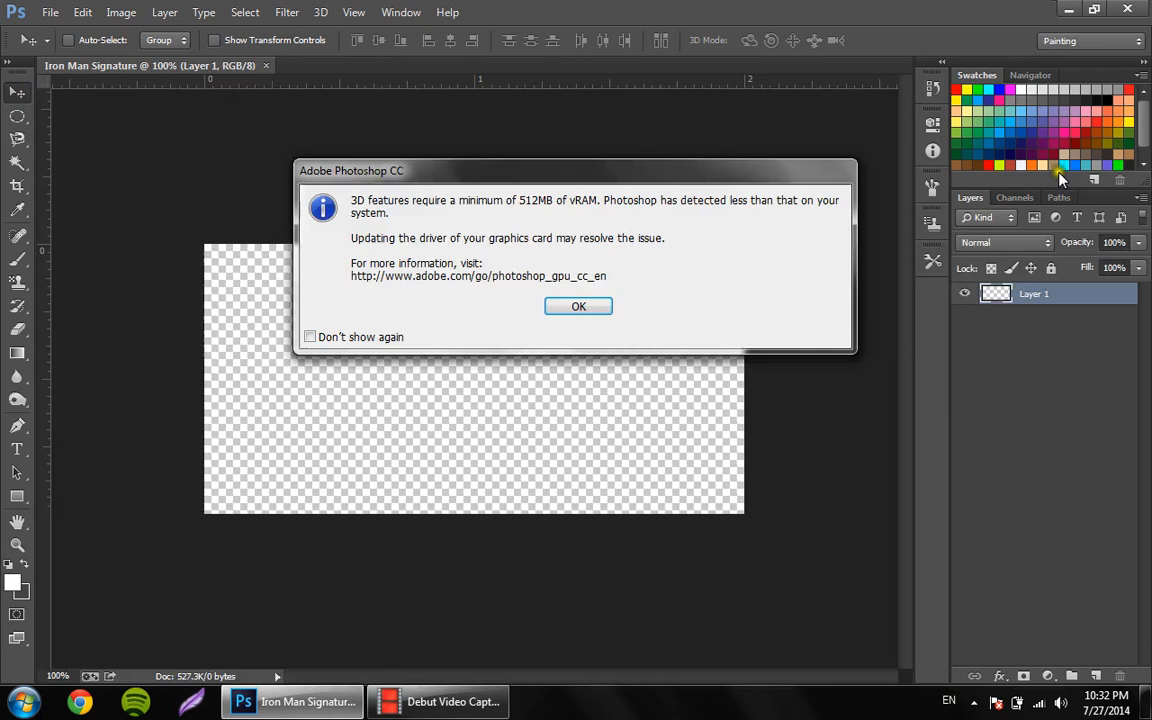
left_click(600, 304)
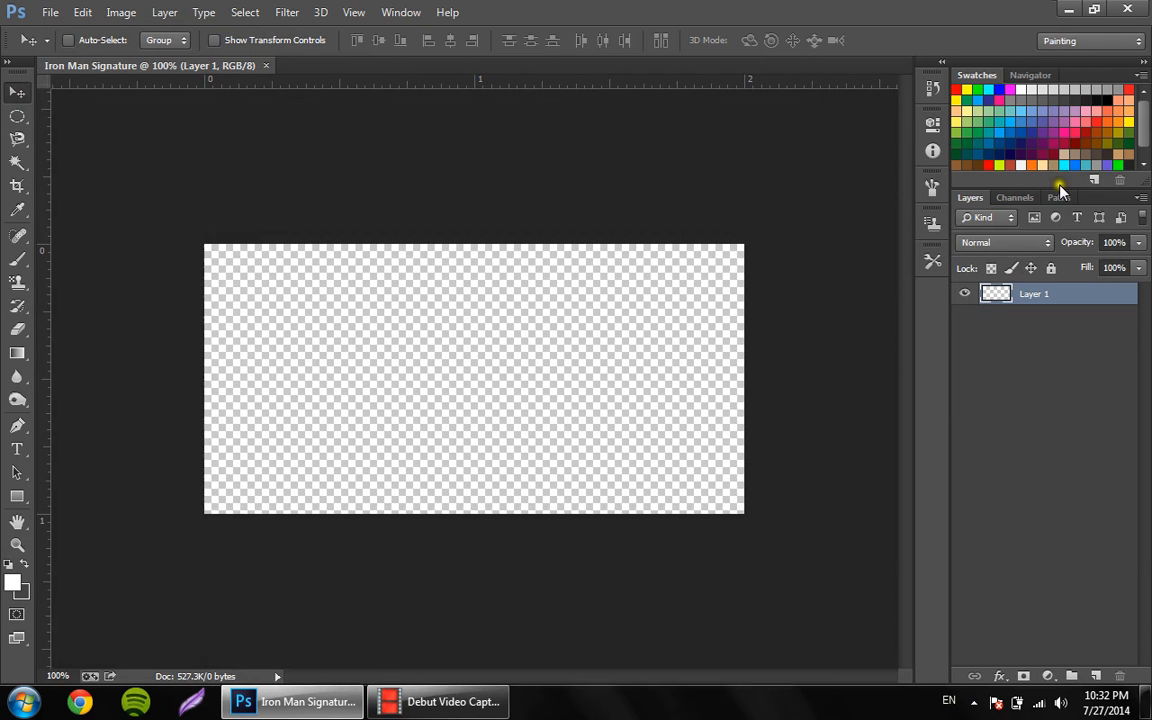
left_click_drag(1060, 188, 1060, 213)
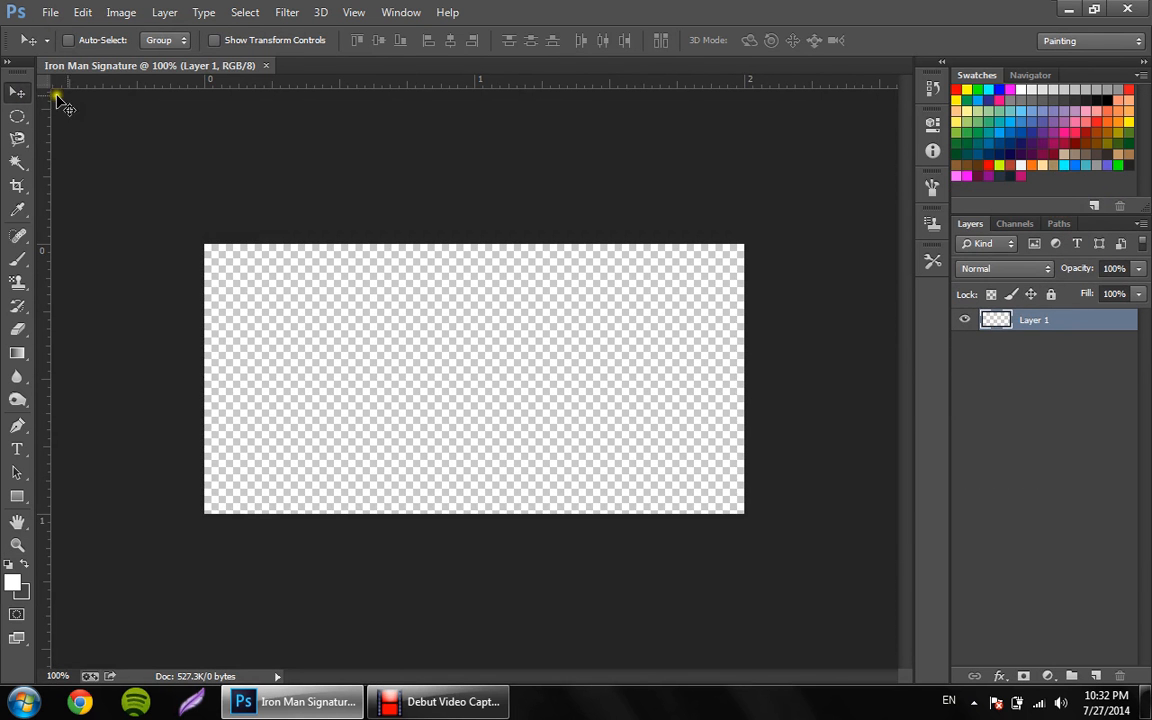
Place the Iron Man image from the Pictures library into the document
left_click(47, 14)
left_click(90, 305)
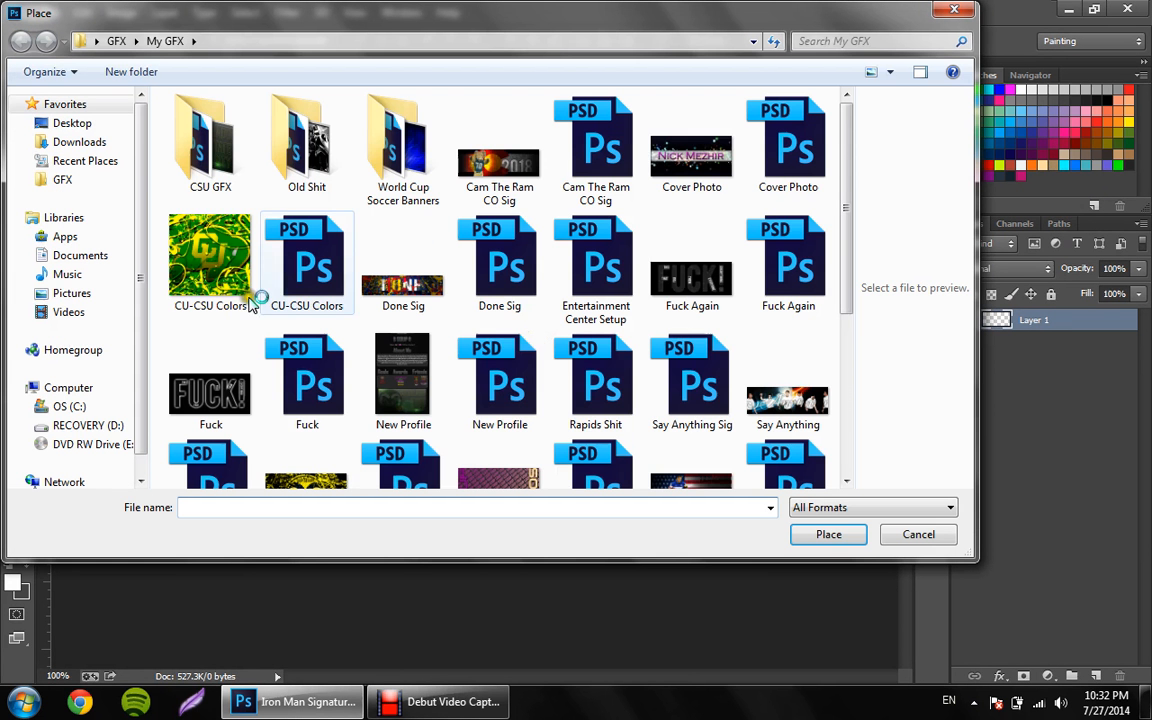
left_click(359, 284)
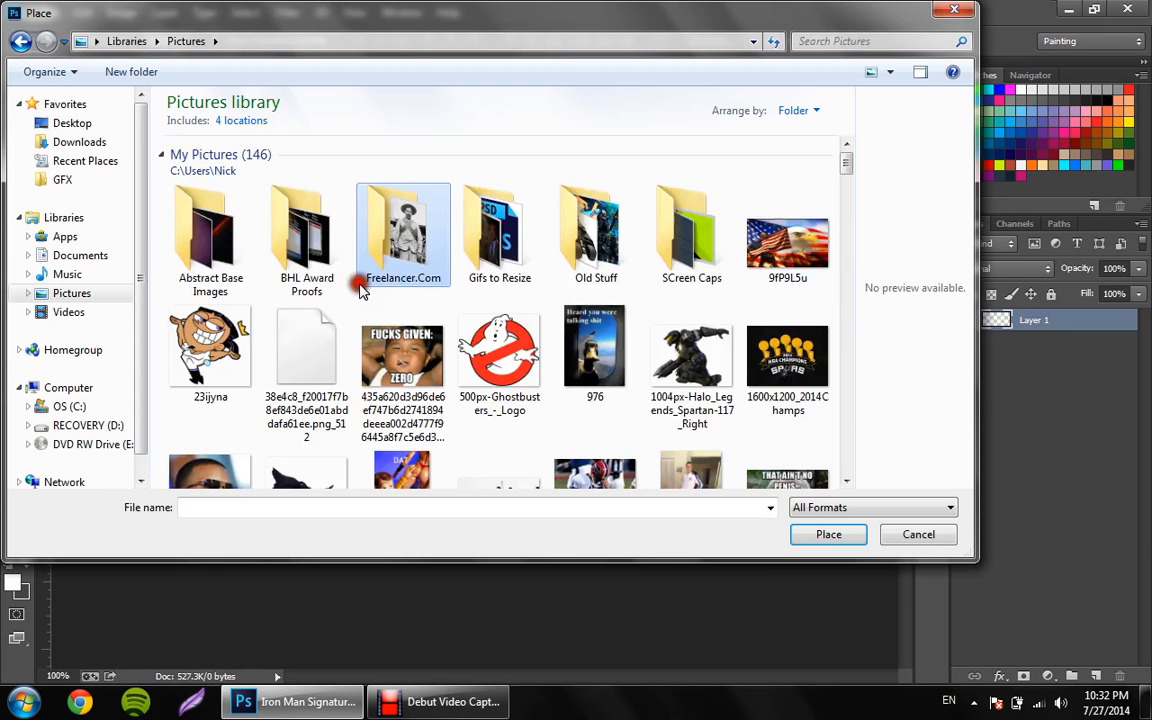
scroll(362, 292, "down", 3)
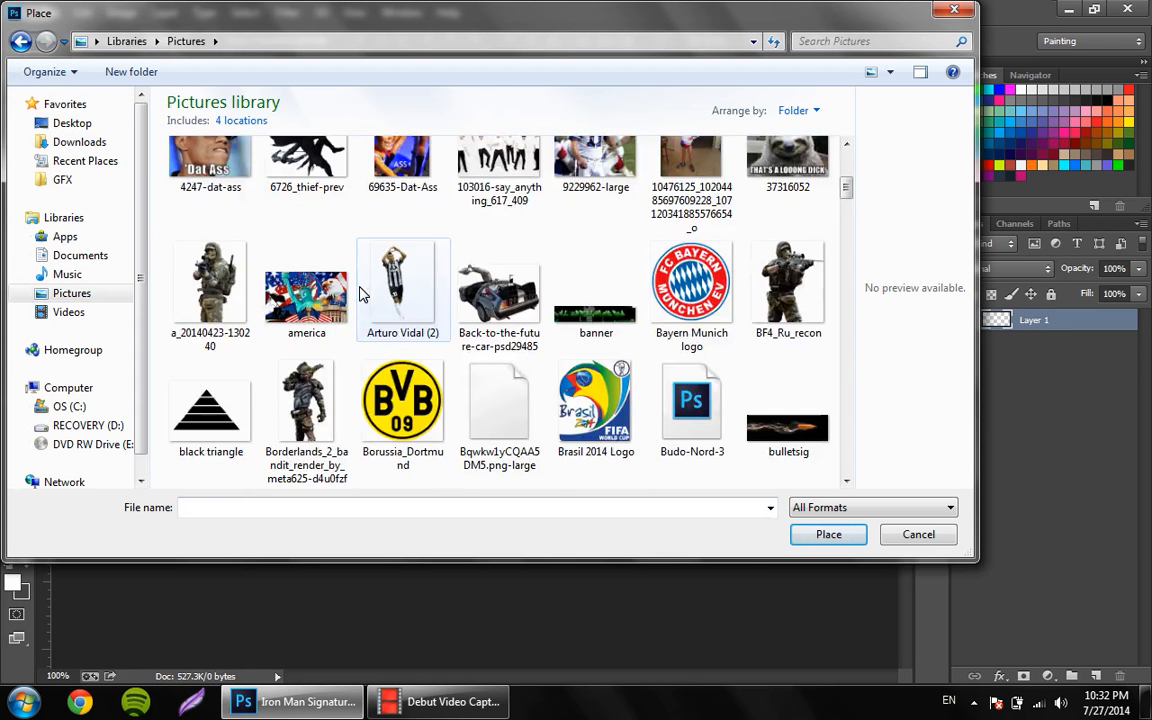
scroll(362, 292, "down", 6)
scroll(362, 292, "down", 1)
scroll(362, 292, "down", 1)
double_click(310, 300)
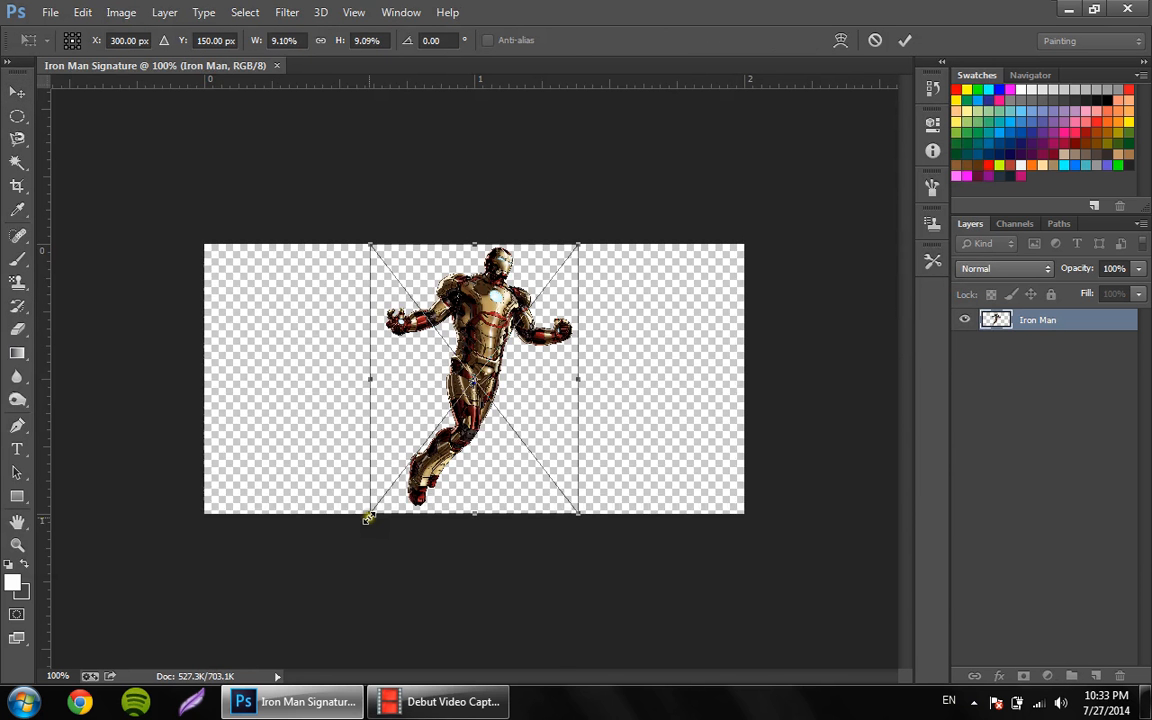
Scale the placed Iron Man to about 16.7% and position it left of centre, with the head just inside the canvas's upper edge
left_click_drag(368, 518, 171, 654)
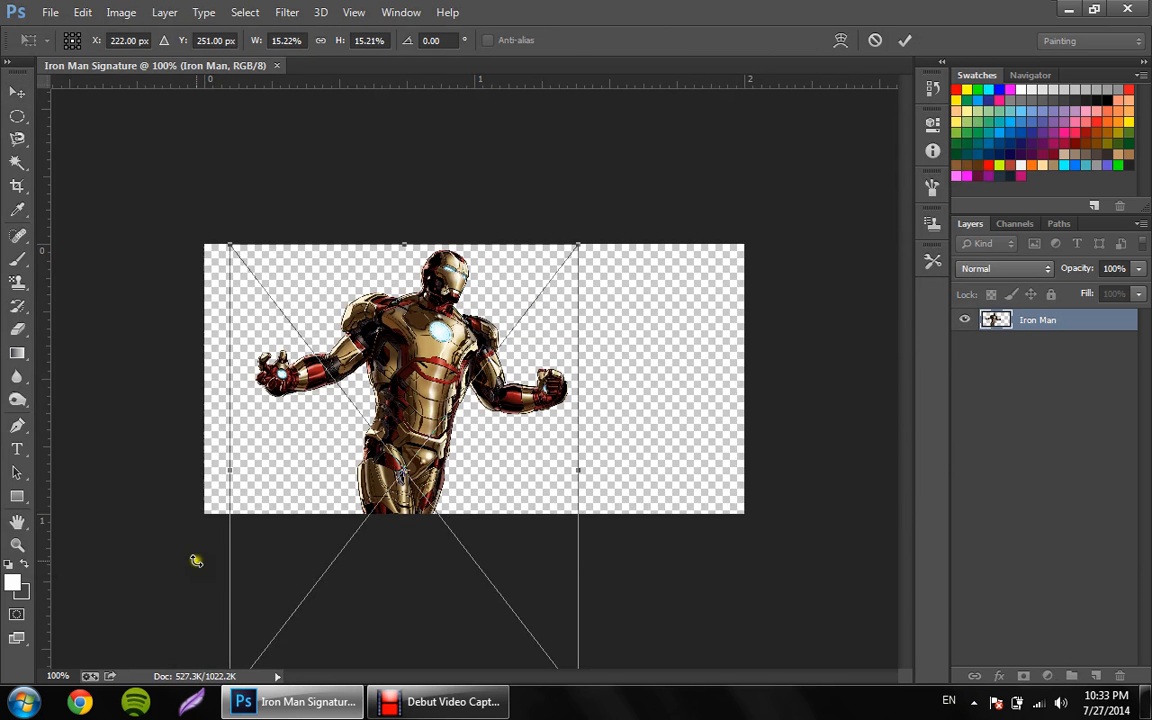
left_click_drag(578, 243, 629, 206)
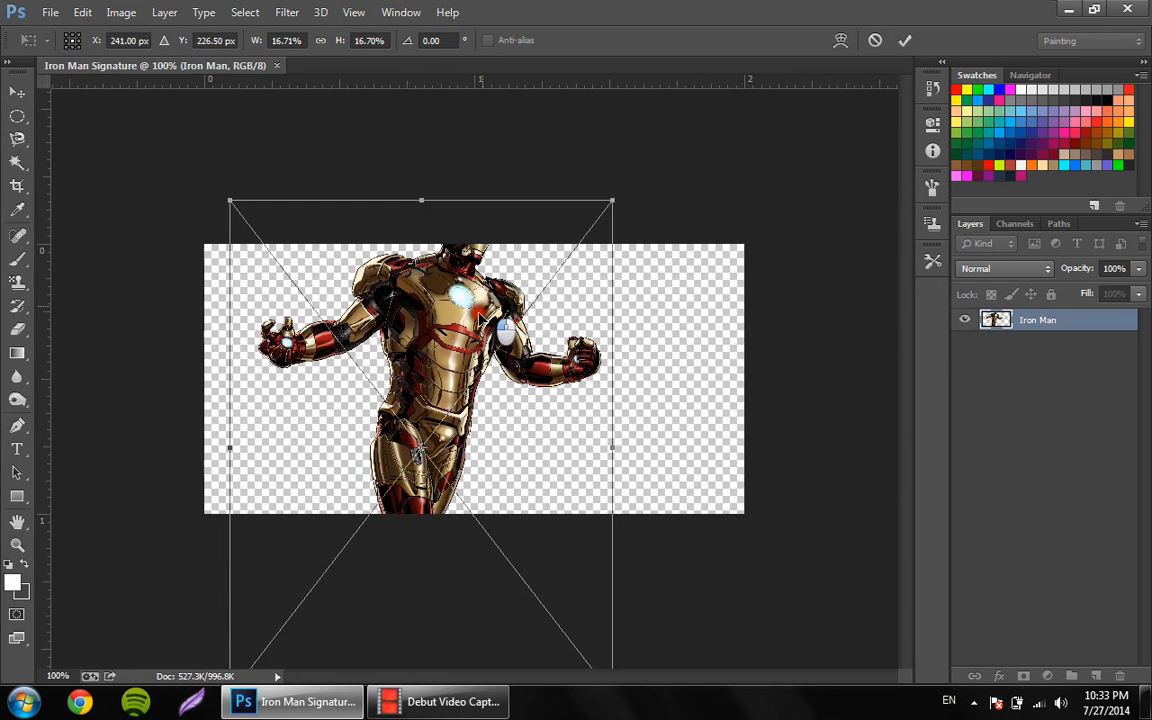
left_click_drag(480, 316, 446, 346)
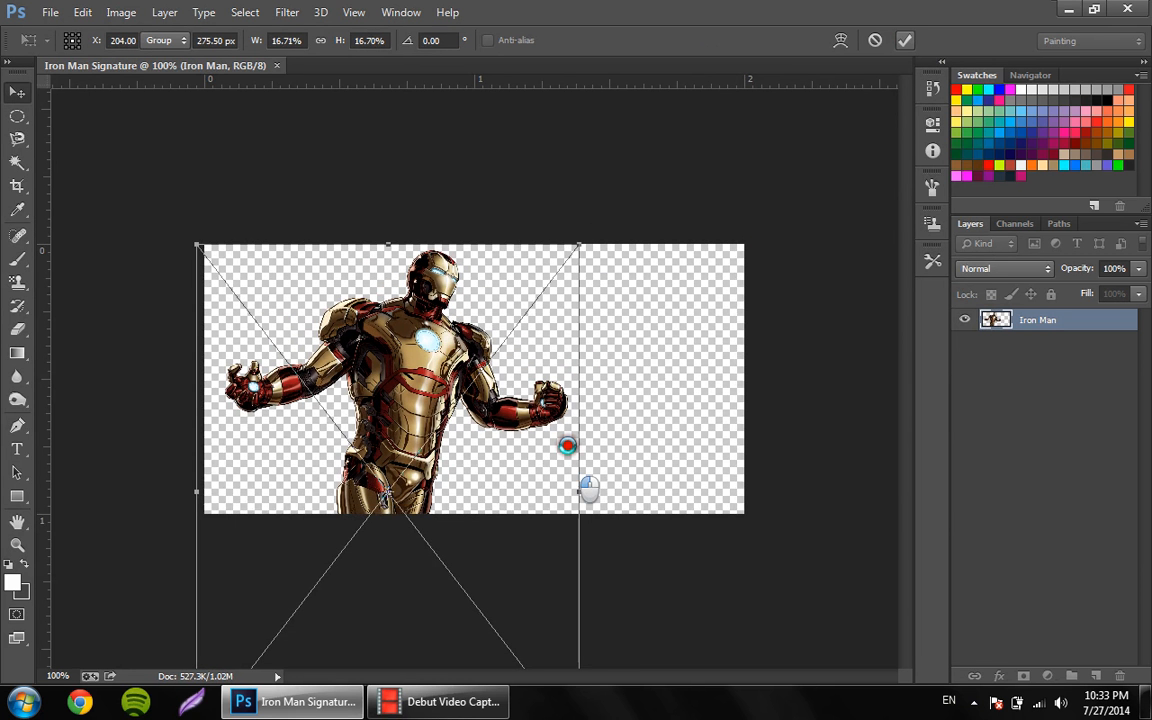
double_click(372, 410)
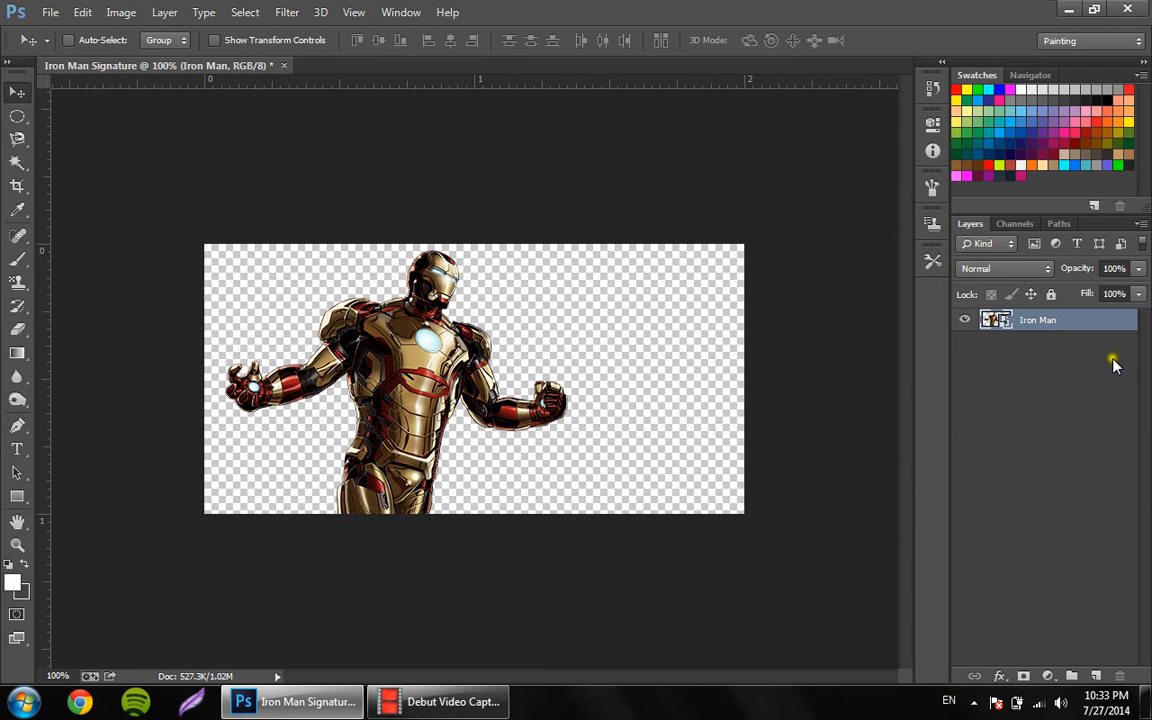
Add a new layer beneath the Iron Man layer and paint it entirely black with a 300 px brush
left_click(1096, 676)
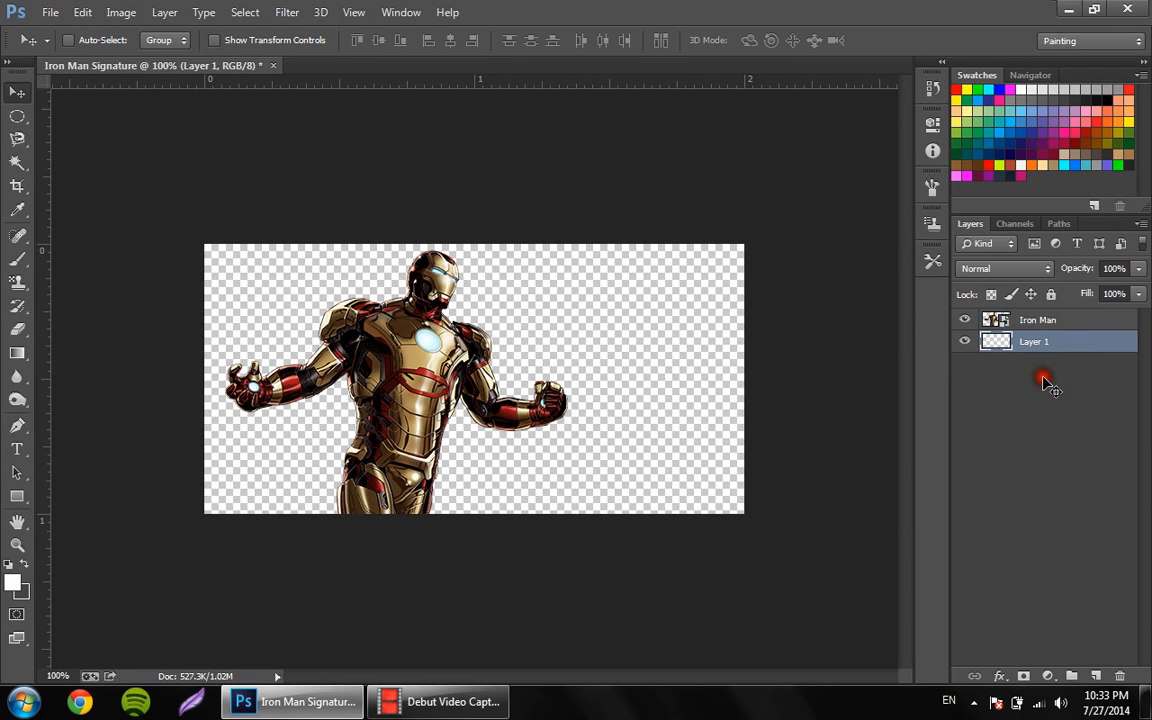
left_click(17, 258)
left_click(16, 546)
left_click(17, 258)
key("bracketright")
key("bracketright")
key("bracketright")
key("bracketright")
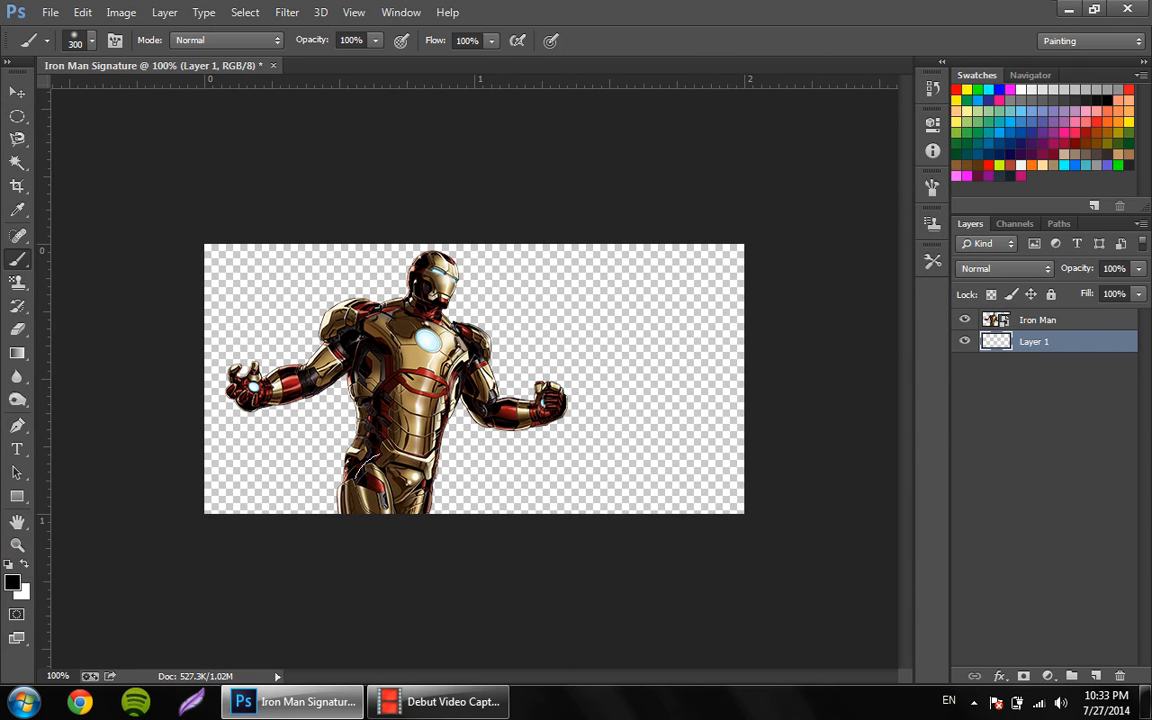
mouse_move(260, 320)
left_mouse_down()
mouse_move(545, 398)
mouse_move(638, 509)
mouse_move(625, 310)
left_mouse_up()
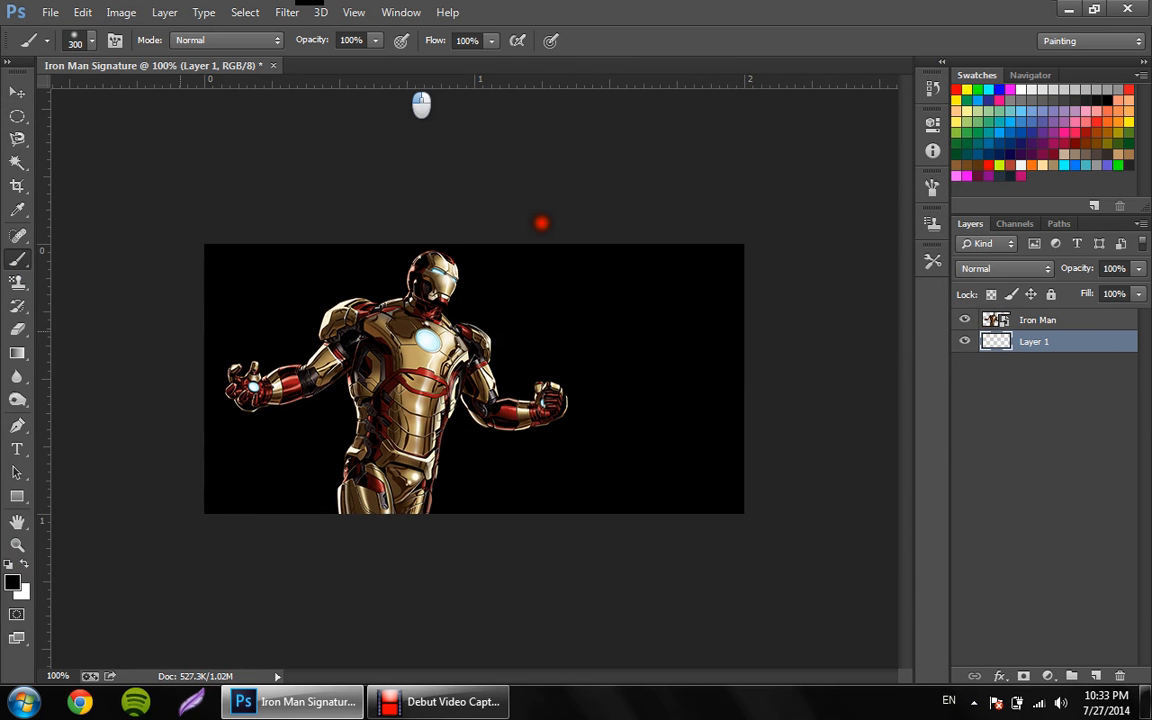
Place the omjpack4r1 render from the C4D Renders folder in GFX > Useful Stuff between the black layer and Iron Man
left_click(49, 12)
left_click(67, 301)
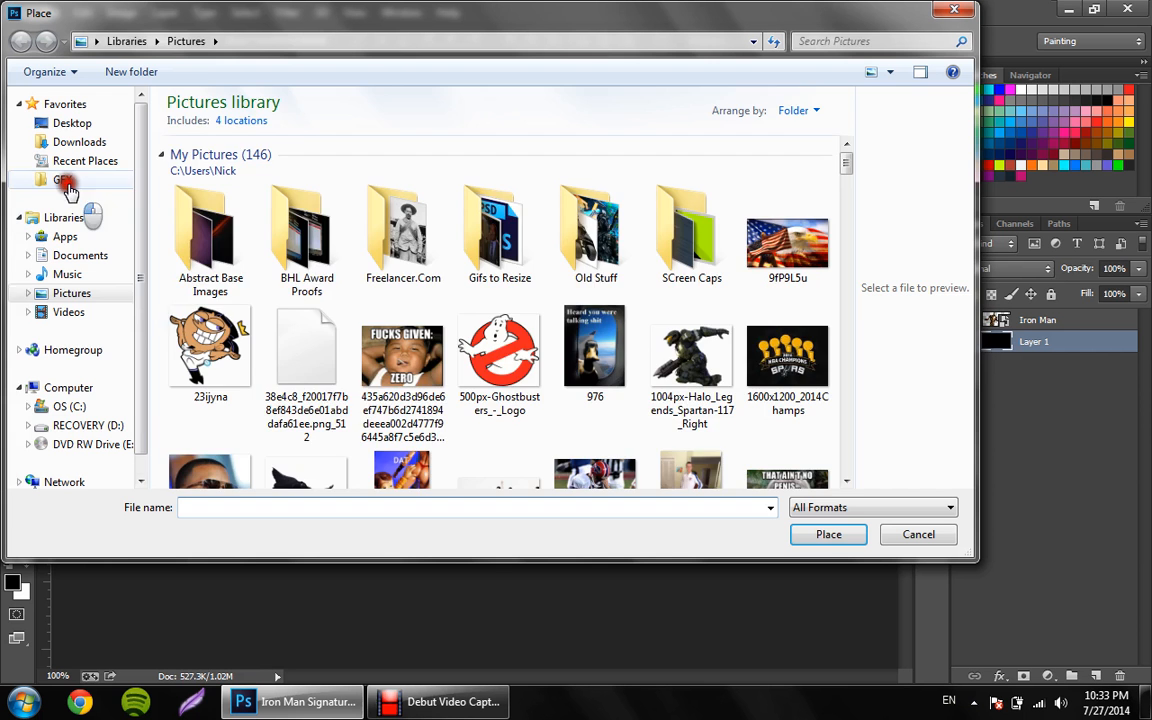
left_click(62, 180)
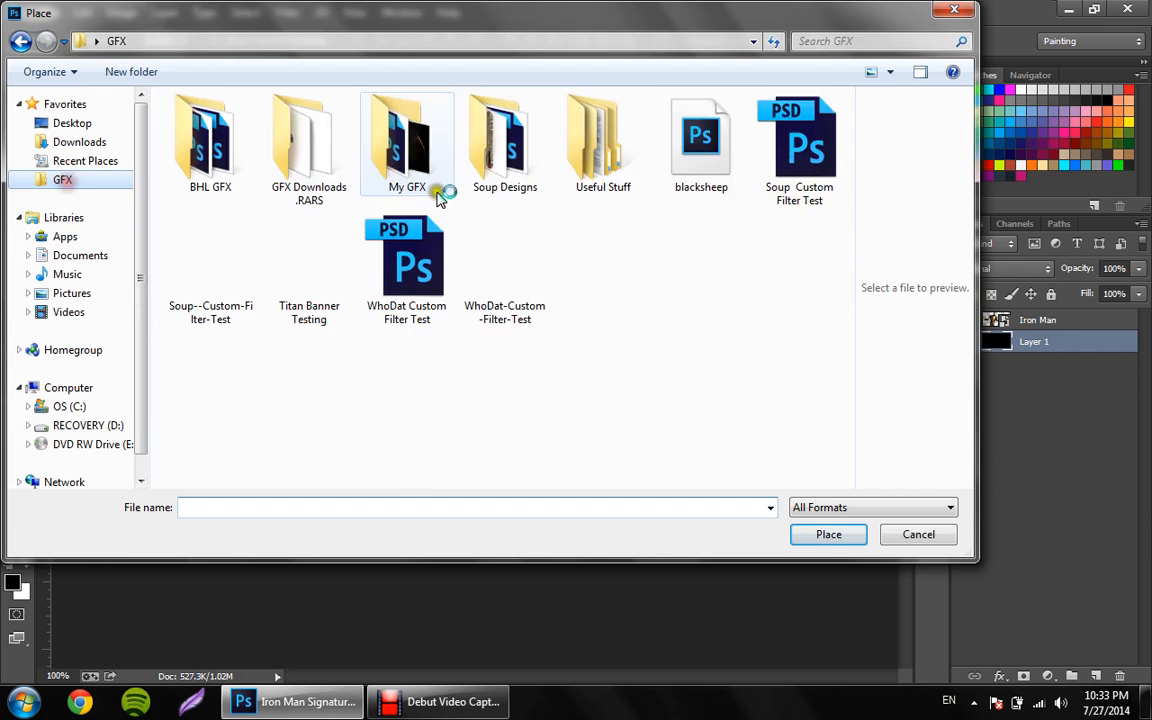
double_click(594, 188)
double_click(224, 181)
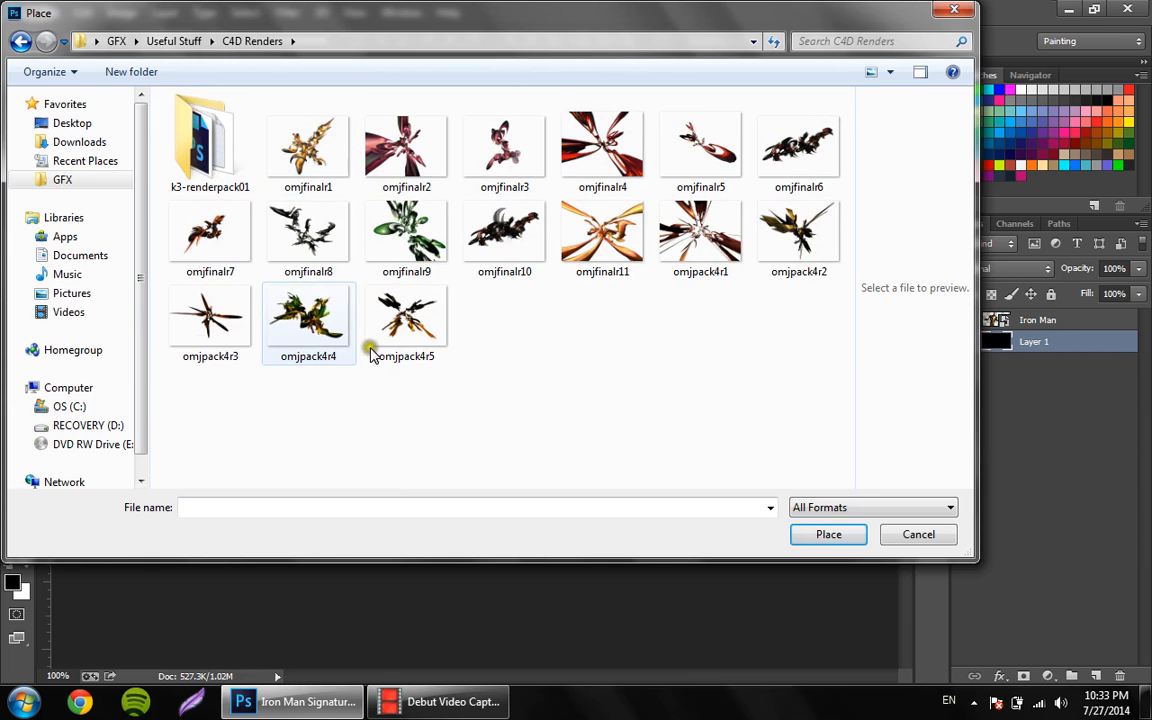
key("Escape")
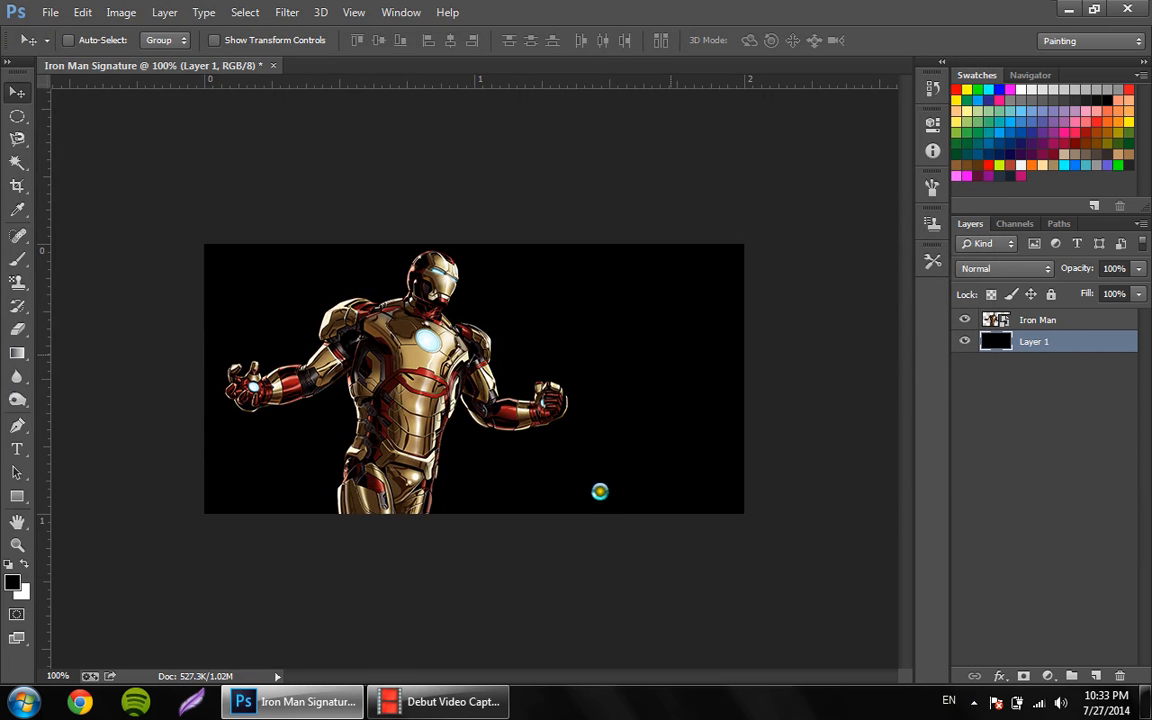
Scale the omjpack4r1 render to about 4.9% and centre it behind Iron Man at about X 236.5 px, Y 161 px
left_click_drag(691, 551, 832, 640)
left_click_drag(735, 462, 633, 405)
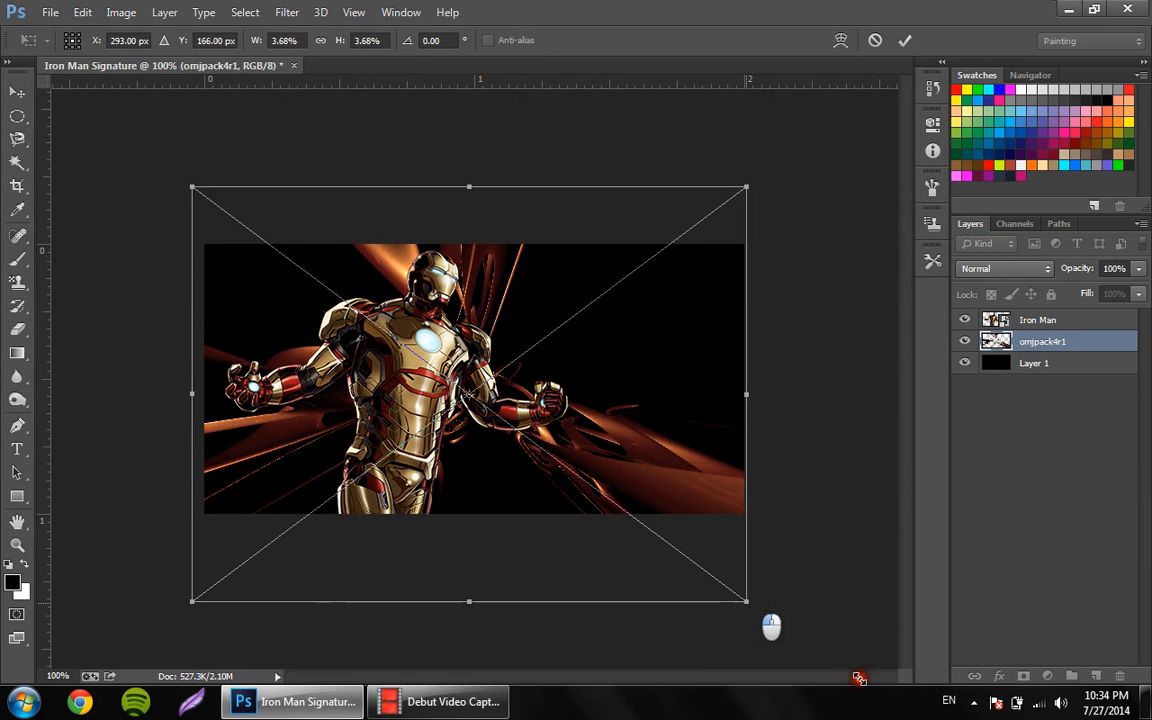
left_click_drag(859, 678, 926, 719)
left_click_drag(686, 452, 600, 416)
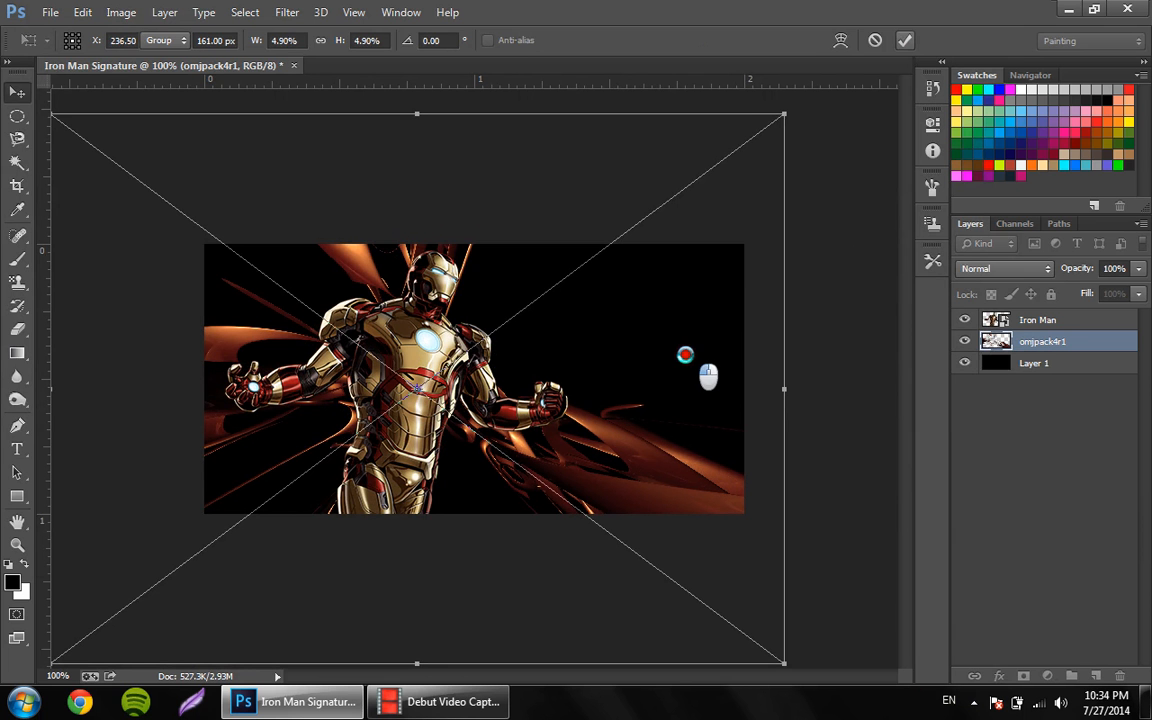
double_click(715, 347)
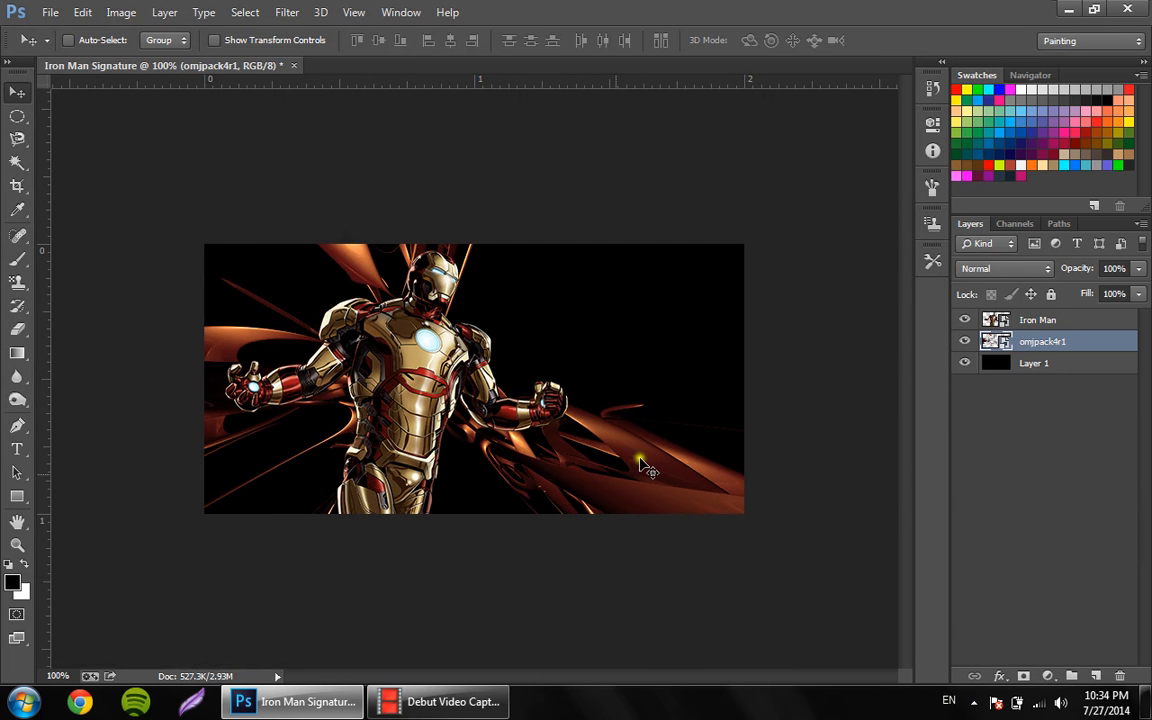
Place renderpack01-ODIN from the k3-renderpack01 subfolder of C4D Renders above the omjpack4r1 layer
left_click(64, 11)
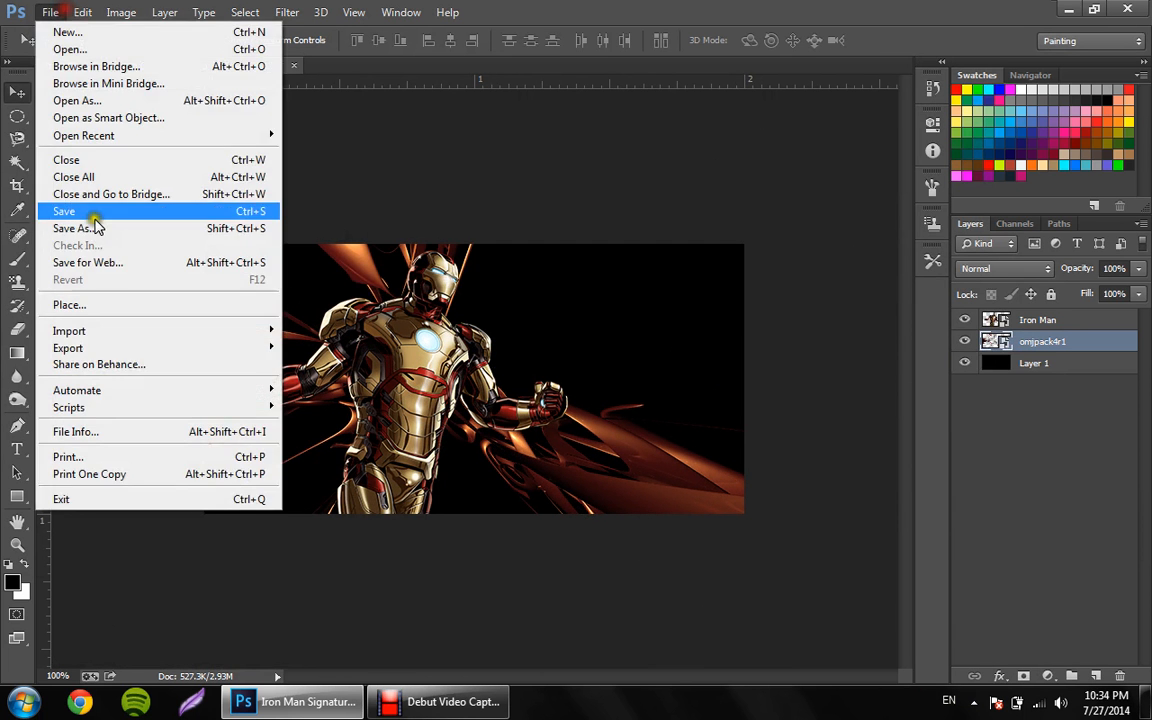
left_click(80, 304)
double_click(186, 120)
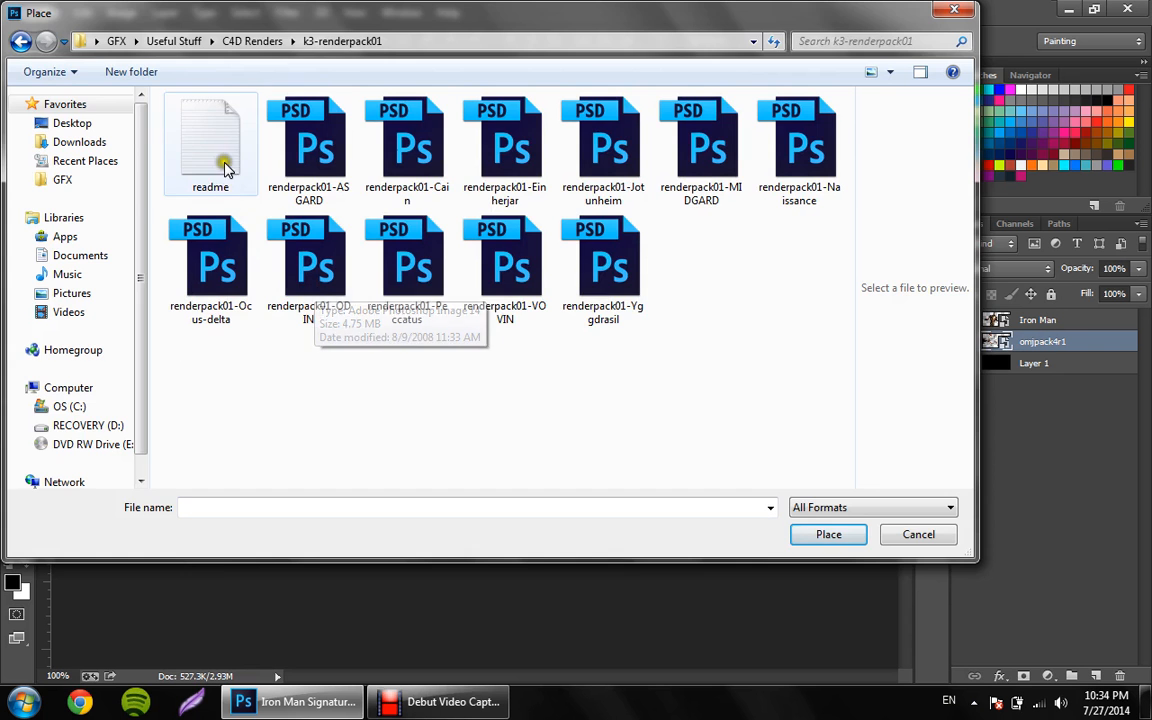
double_click(328, 258)
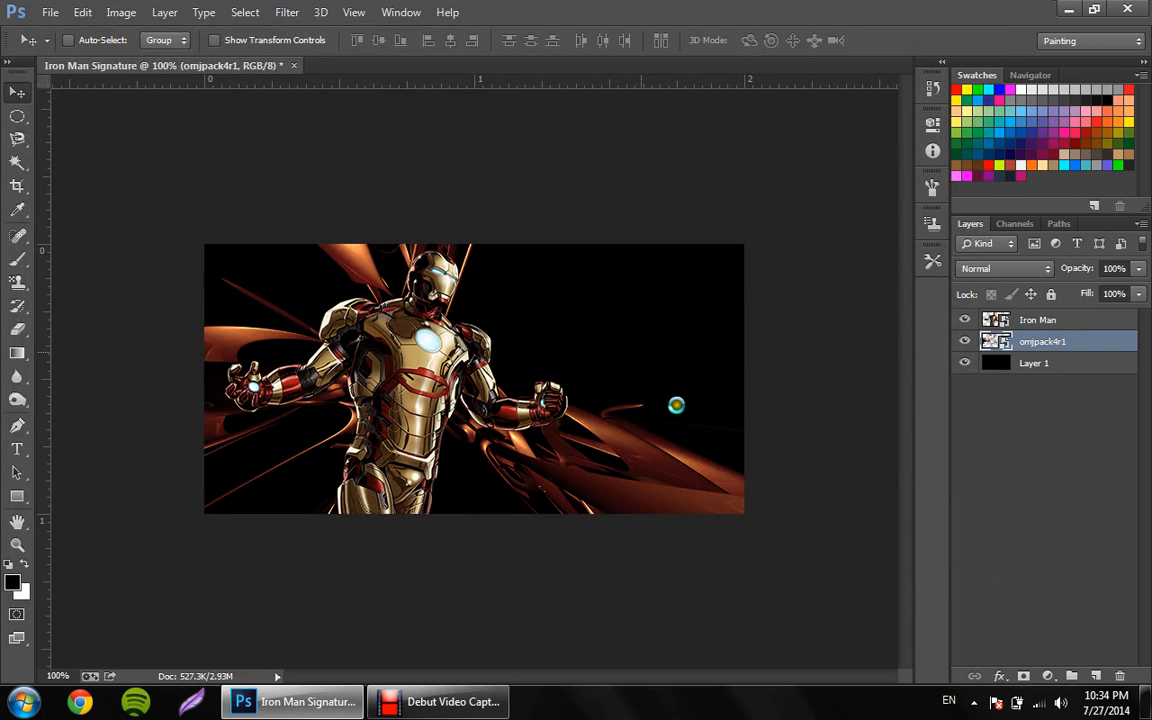
Enlarge the ODIN render, rotate it about 59° and position it to cover the canvas's right half behind Iron Man
left_click_drag(686, 512, 866, 617)
left_click_drag(550, 212, 753, 336)
left_click_drag(775, 317, 760, 322)
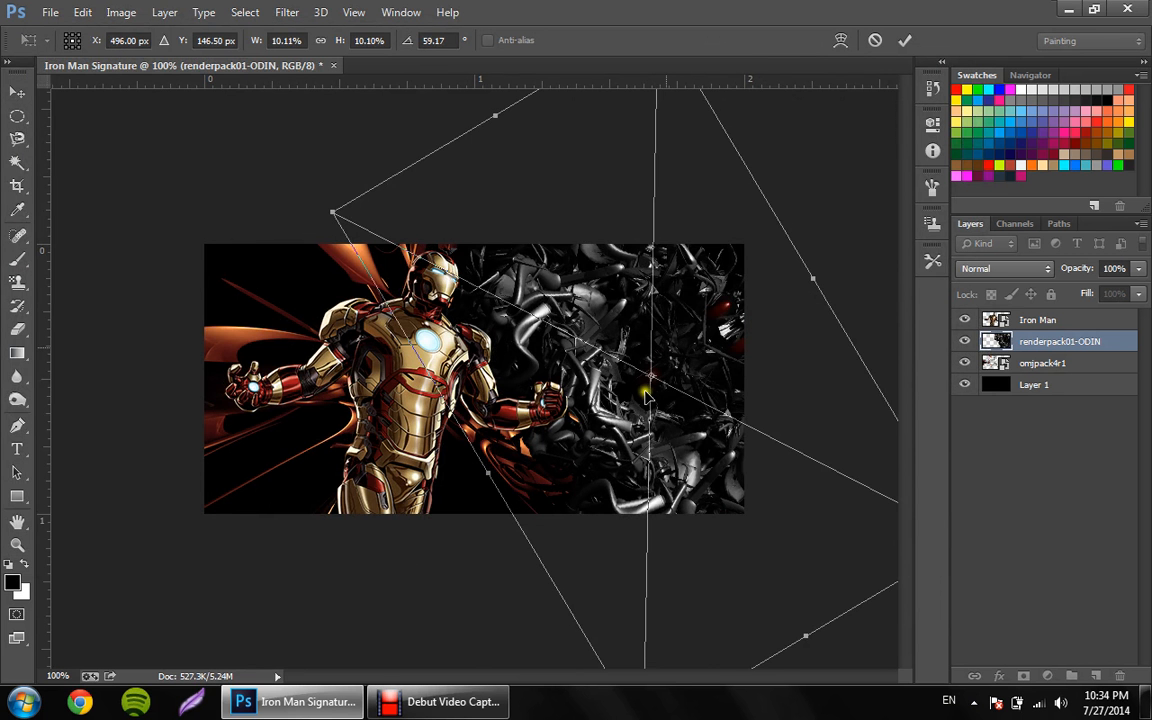
key("ctrl+0")
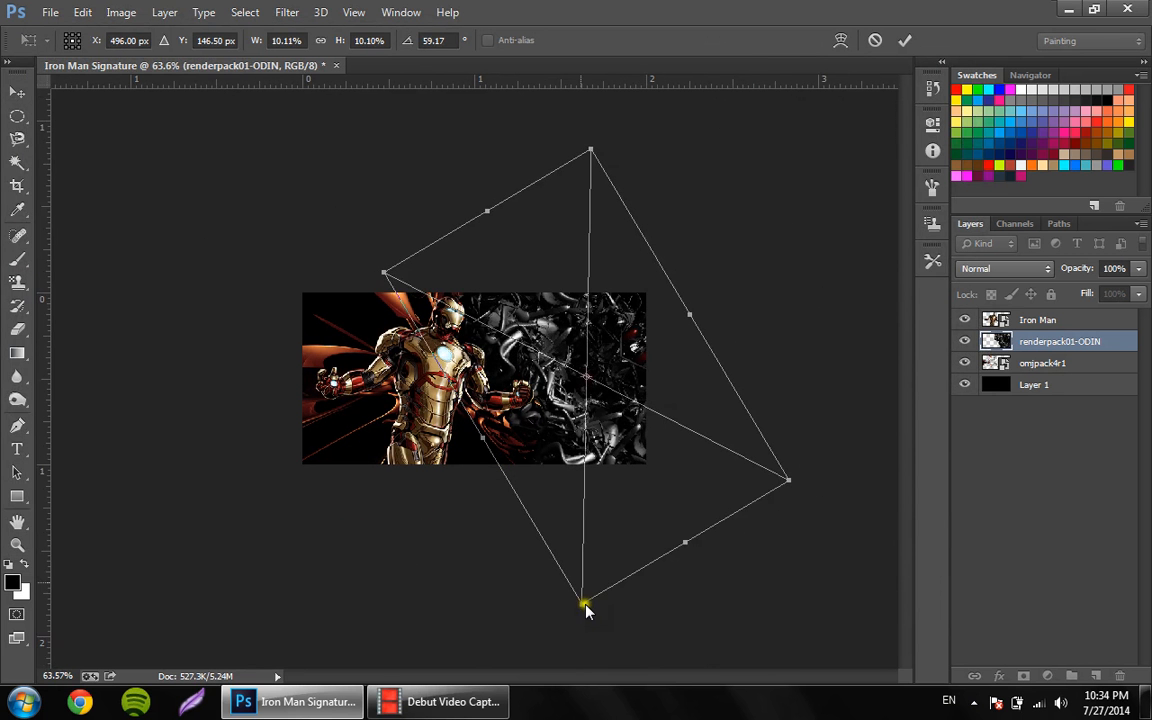
left_click_drag(583, 604, 581, 658)
left_click(906, 41)
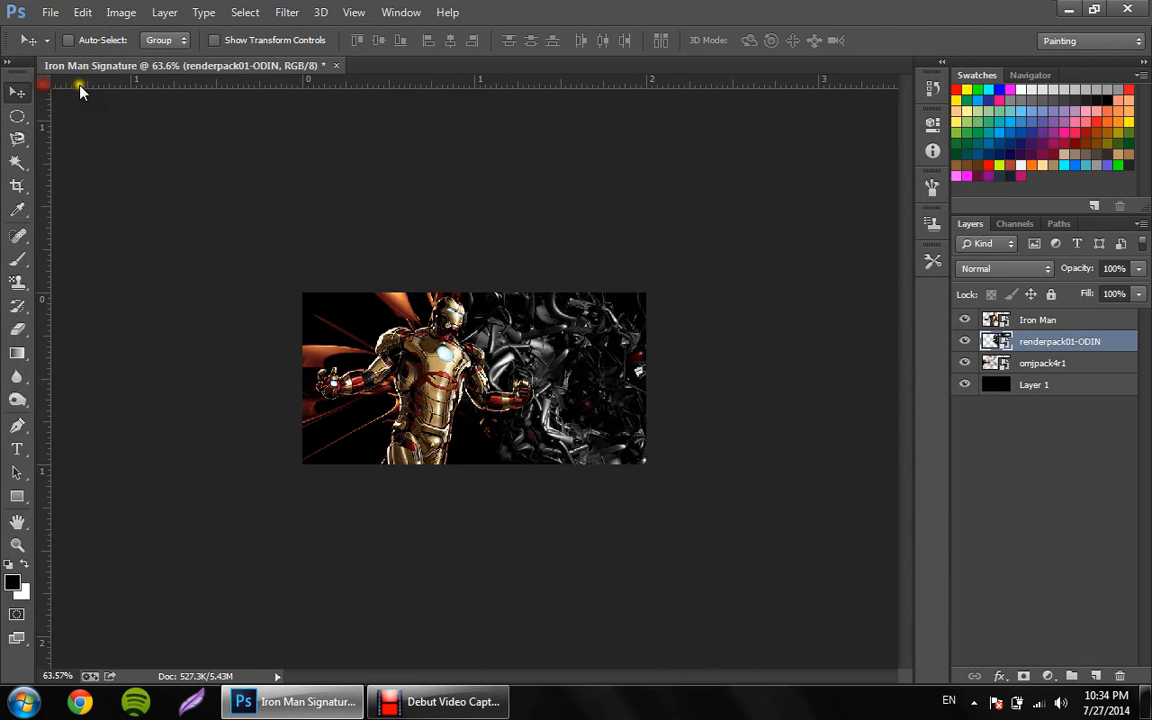
Place renderpack01-ASGARD from the k3-renderpack01 folder above the ODIN layer
left_click(52, 12)
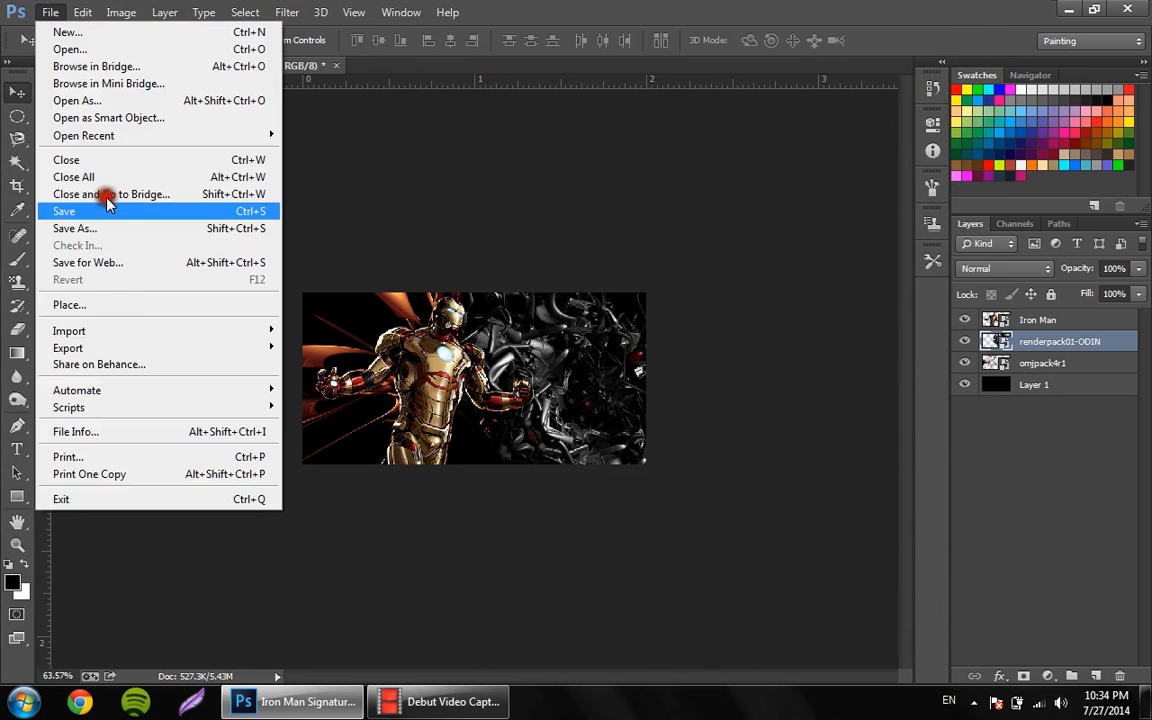
left_click(93, 303)
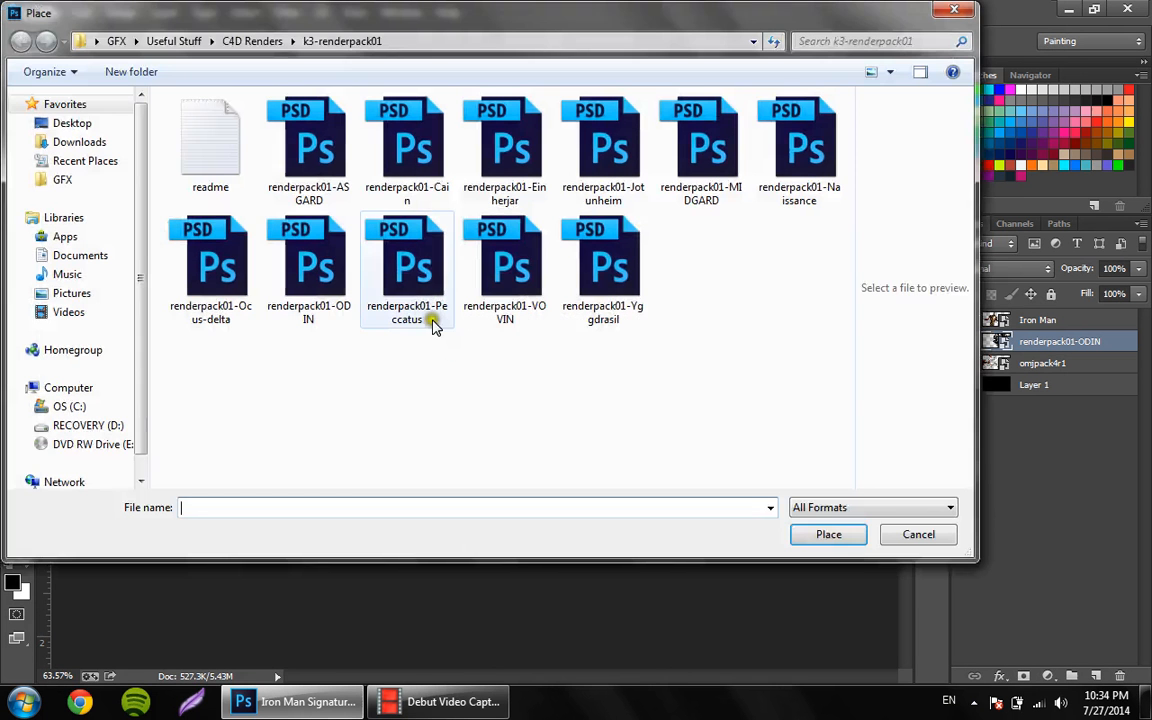
double_click(318, 150)
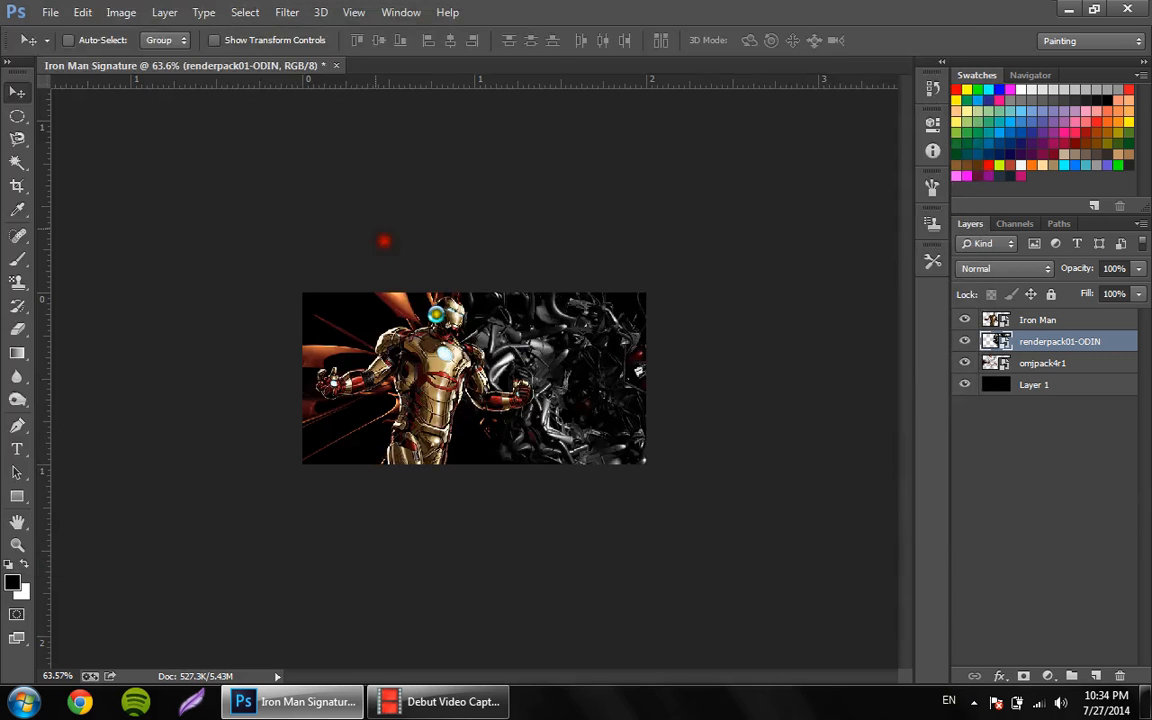
Scale the ASGARD render to about 14.6%, rotate it about -17.7° and position it over the canvas's left half behind Iron Man
left_click_drag(405, 293, 286, 145)
left_click_drag(543, 463, 564, 492)
left_click_drag(513, 313, 449, 358)
left_click_drag(355, 555, 411, 538)
left_click_drag(388, 465, 408, 498)
left_click_drag(566, 520, 608, 550)
left_click_drag(318, 642, 290, 668)
left_click(901, 41)
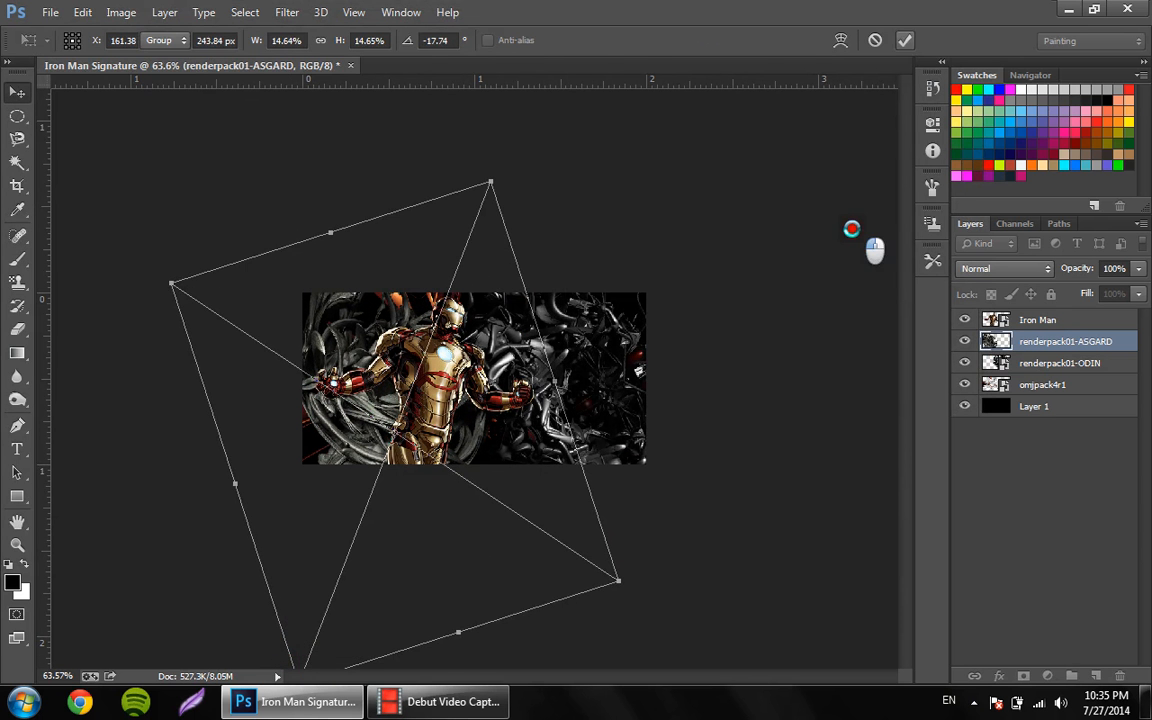
Place renderpack01-Yggdrasil from the k3-renderpack01 folder above the Iron Man layer
left_click(50, 12)
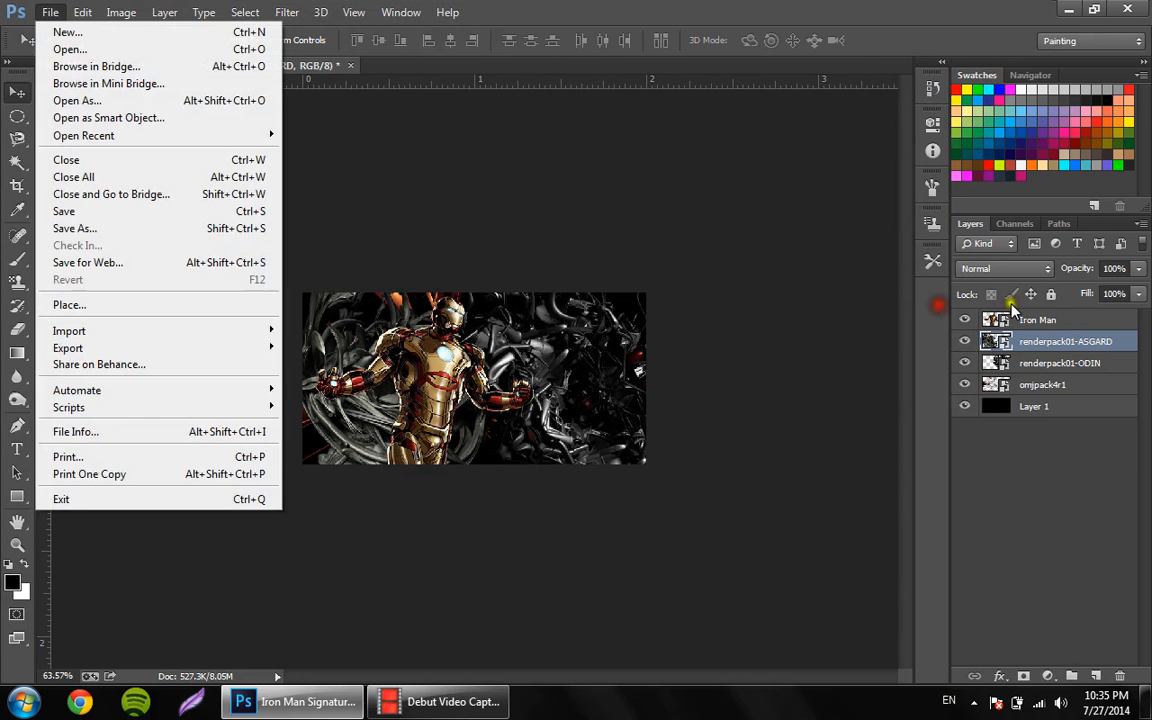
left_click(1075, 313)
left_click(50, 12)
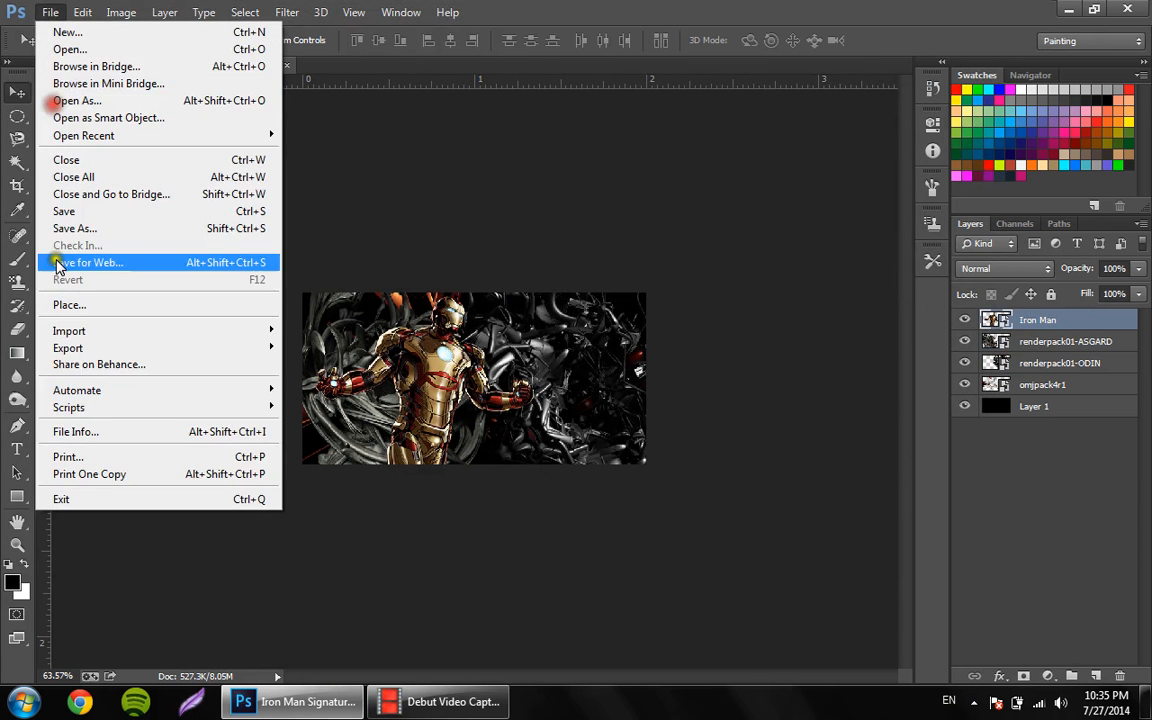
left_click(60, 304)
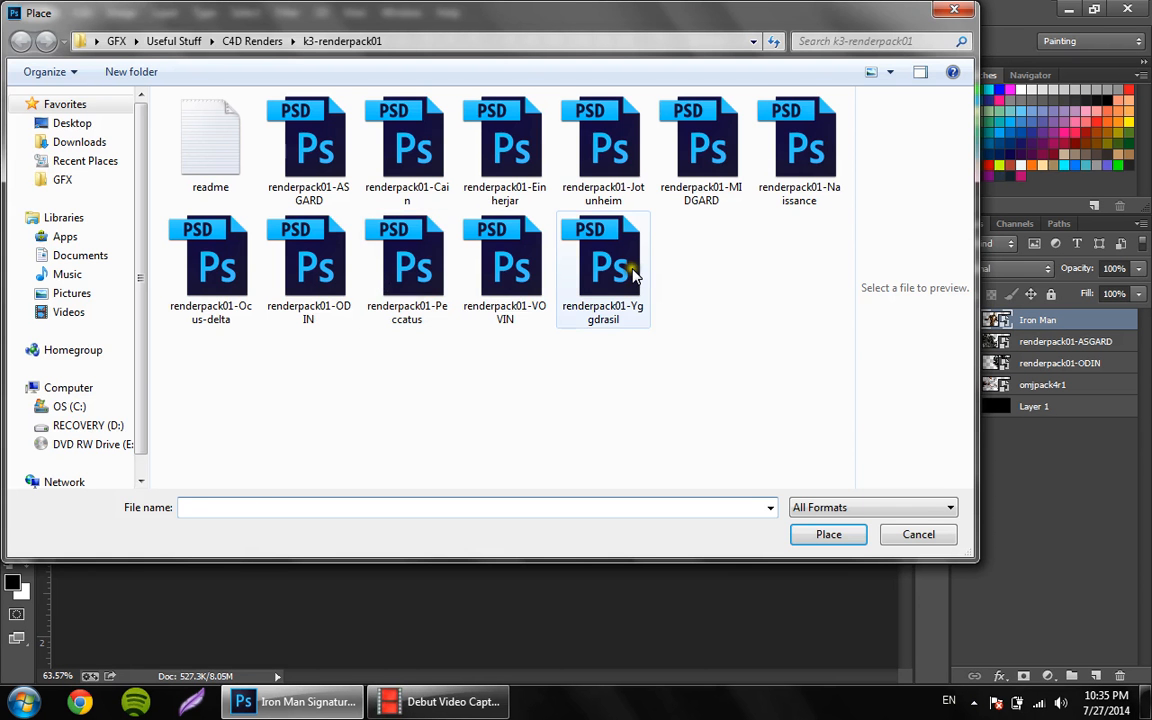
double_click(620, 272)
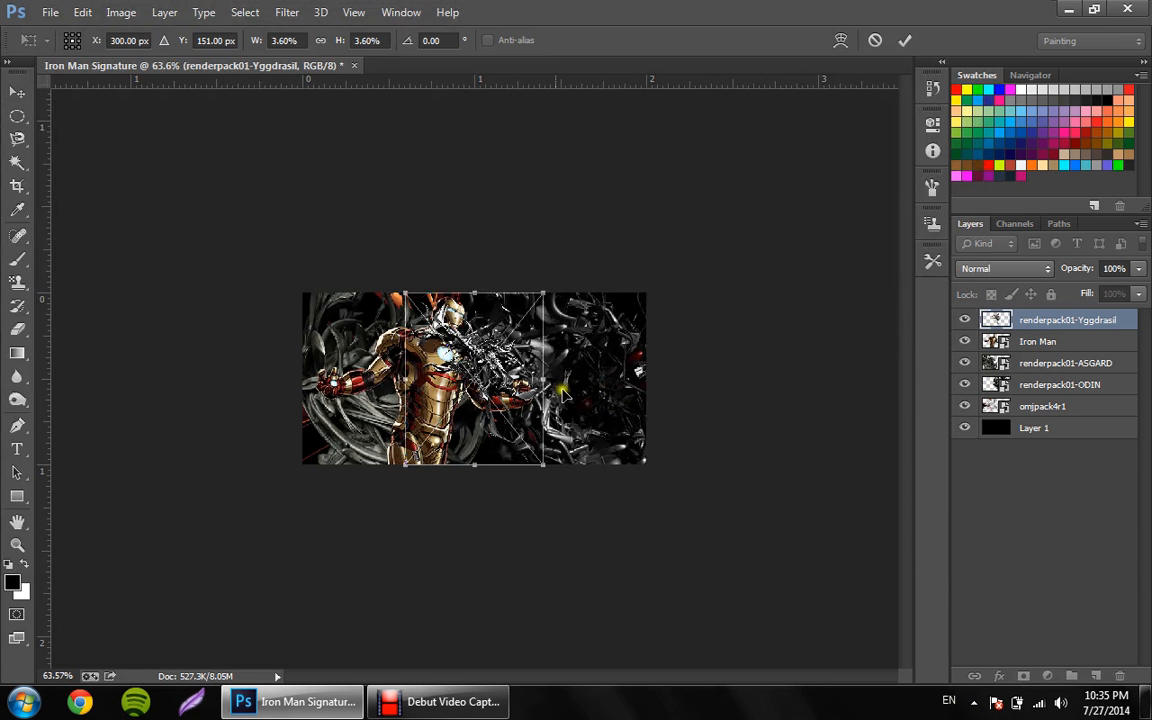
Scale the Yggdrasil render to 7.9%, rotate it about -45.3° and position it over Iron Man's lower body along the canvas's lower edge
left_click_drag(404, 464, 316, 574)
left_click_drag(461, 244, 418, 266)
left_click_drag(460, 400, 426, 473)
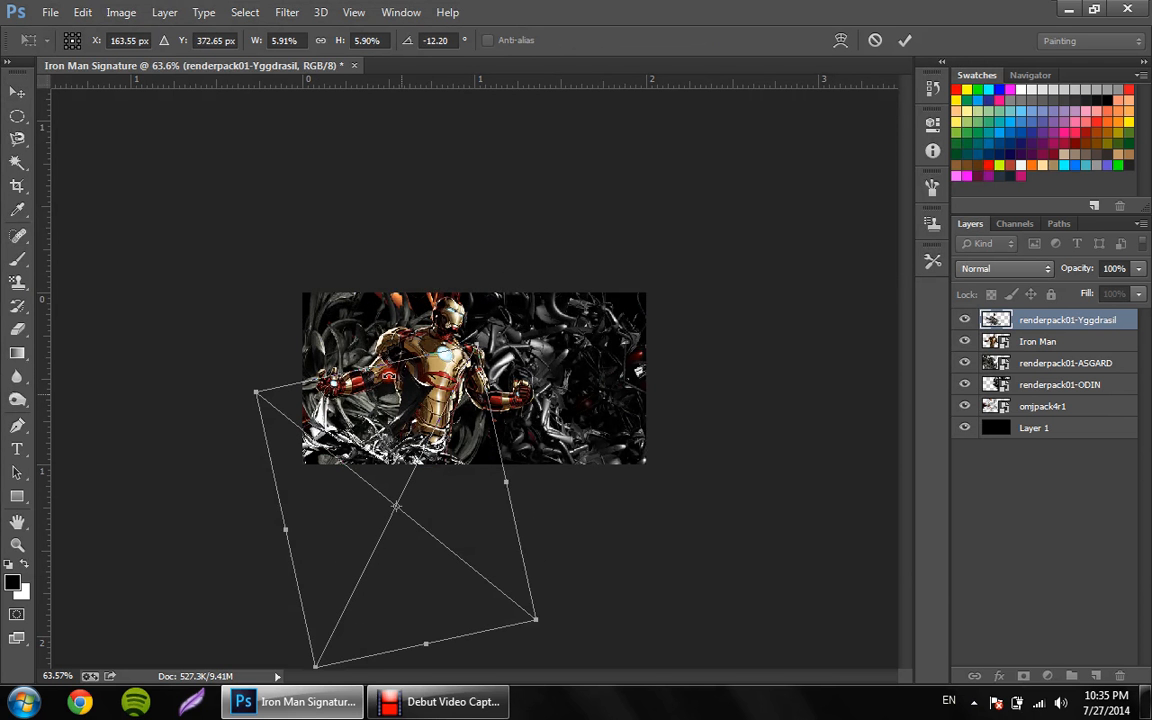
left_click_drag(348, 333, 289, 357)
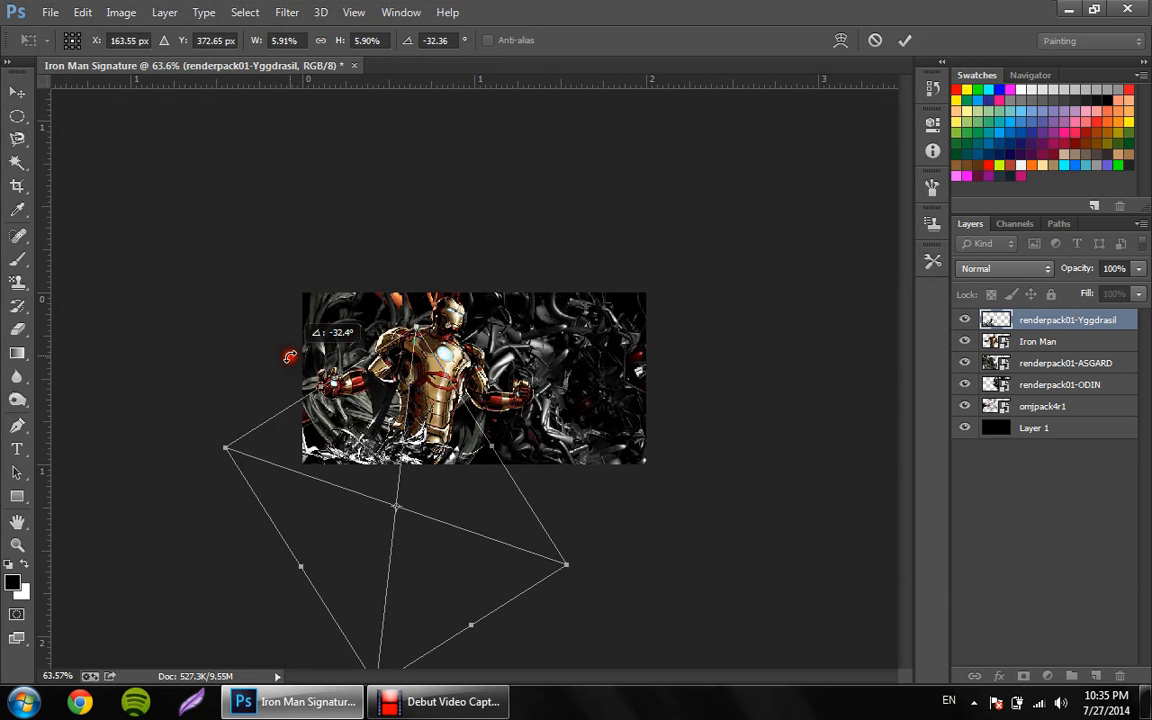
left_click_drag(442, 446, 453, 429)
left_click_drag(579, 546, 600, 557)
left_click_drag(342, 343, 305, 357)
left_click_drag(624, 511, 709, 505)
left_click_drag(537, 455, 477, 460)
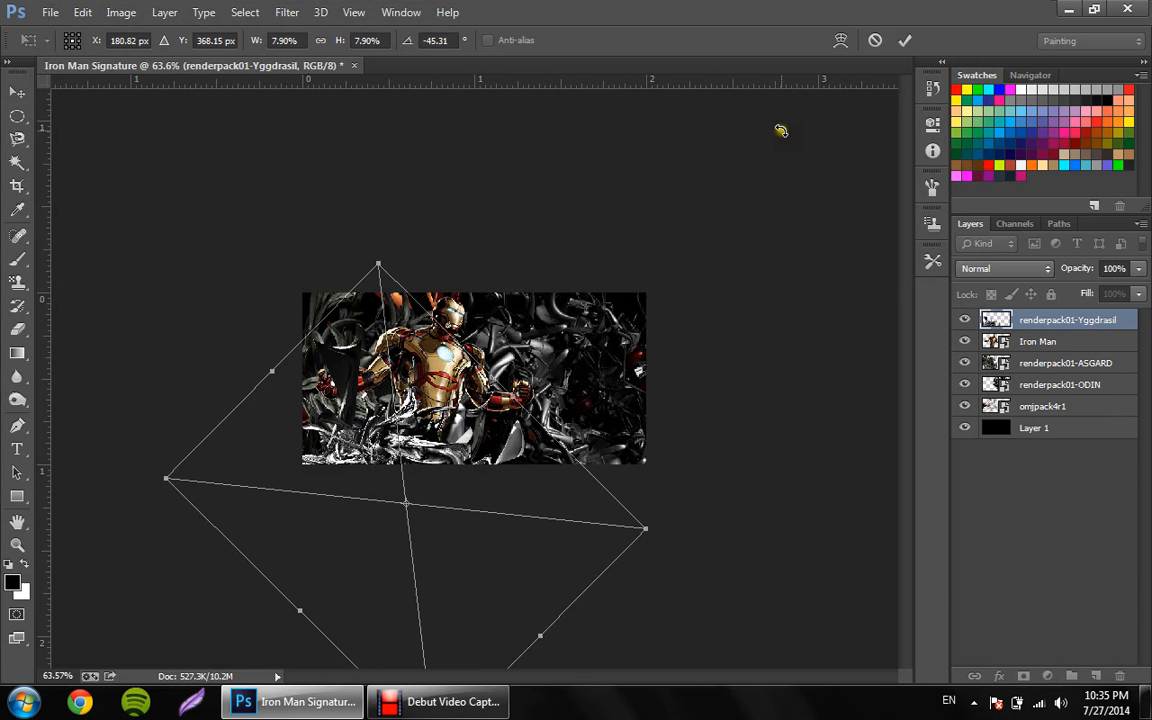
left_click(903, 42)
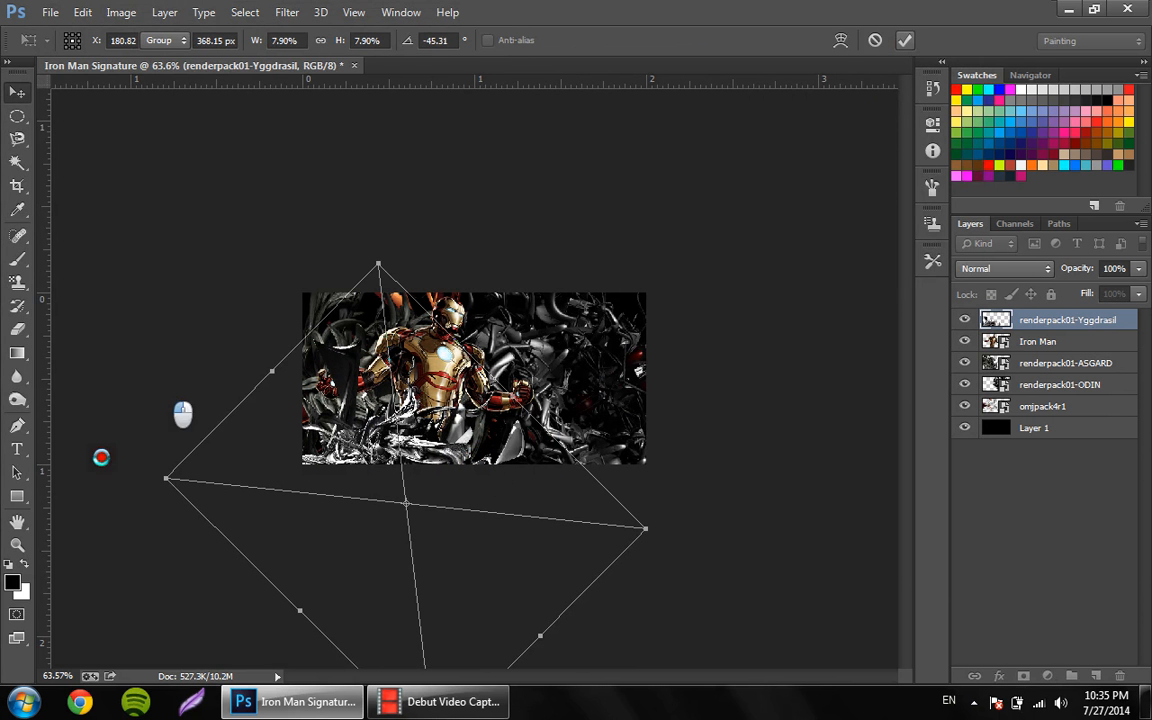
Add a black-to-white Gradient Map adjustment layer directly above the ASGARD layer, leaving the gradient unreversed
left_click(15, 546)
left_click(451, 40)
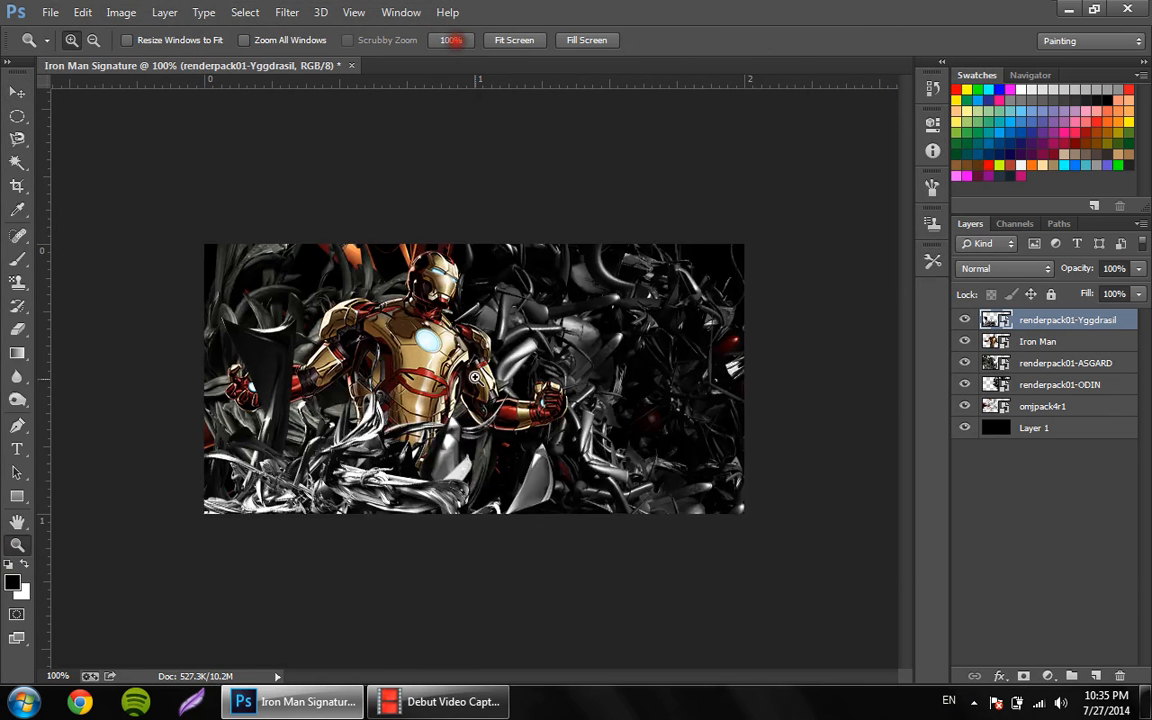
key("v")
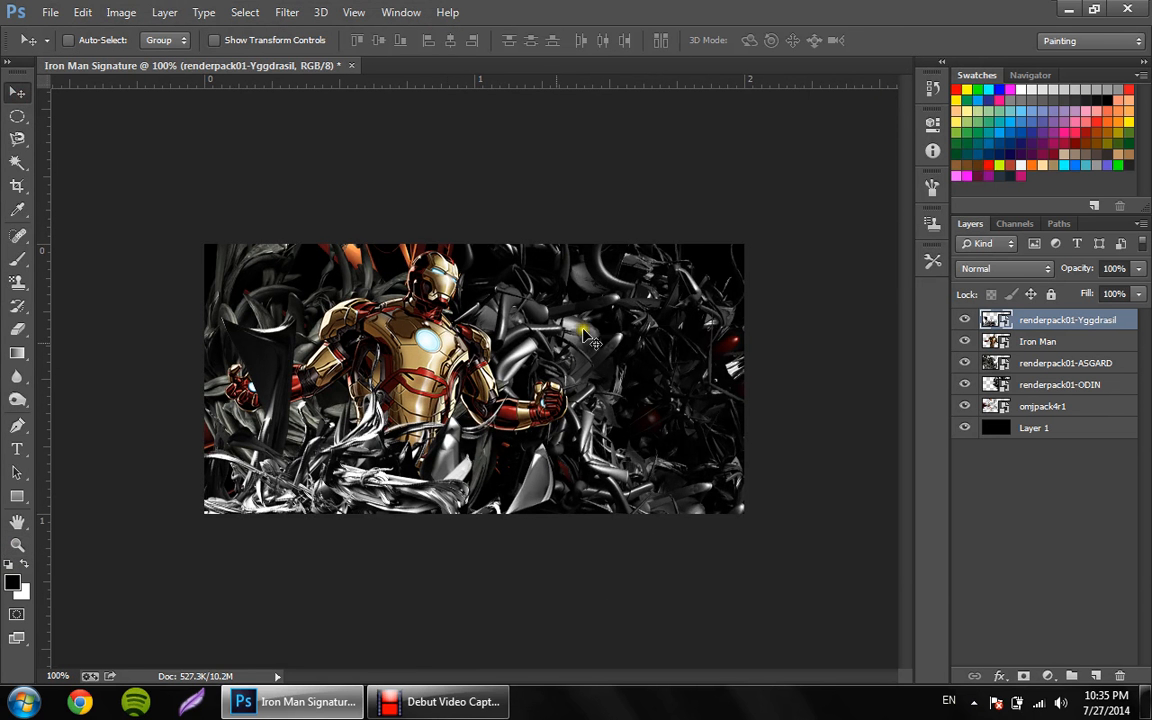
left_click(1052, 364)
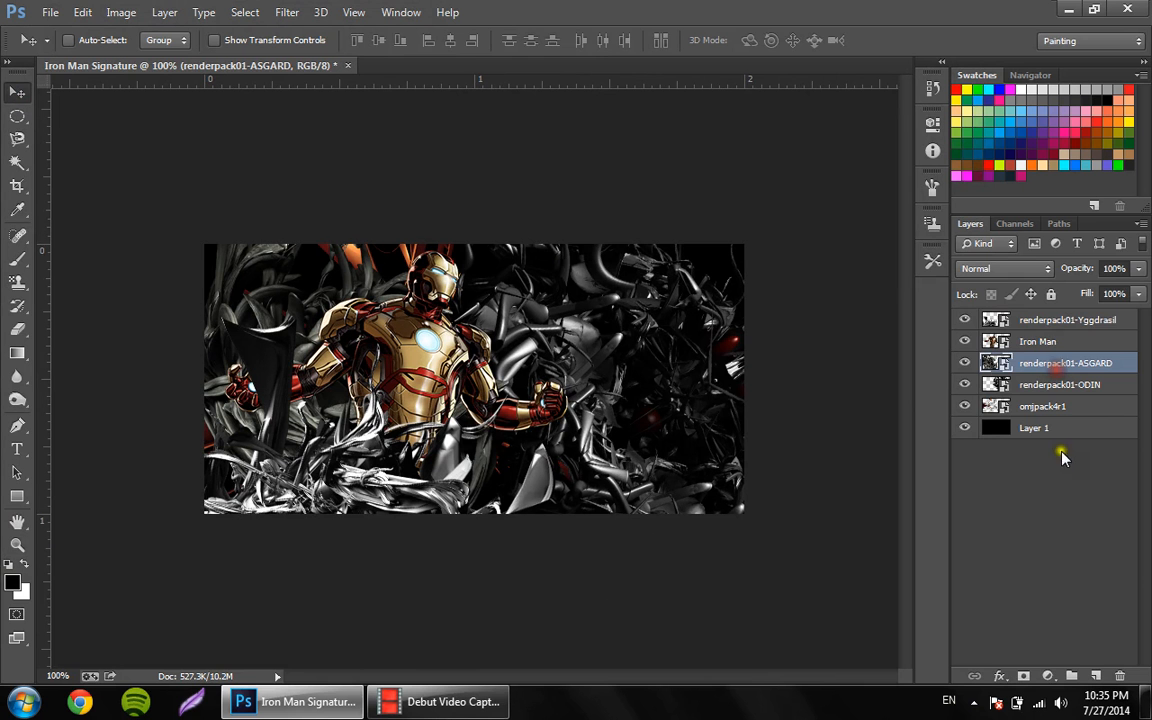
left_click(1048, 676)
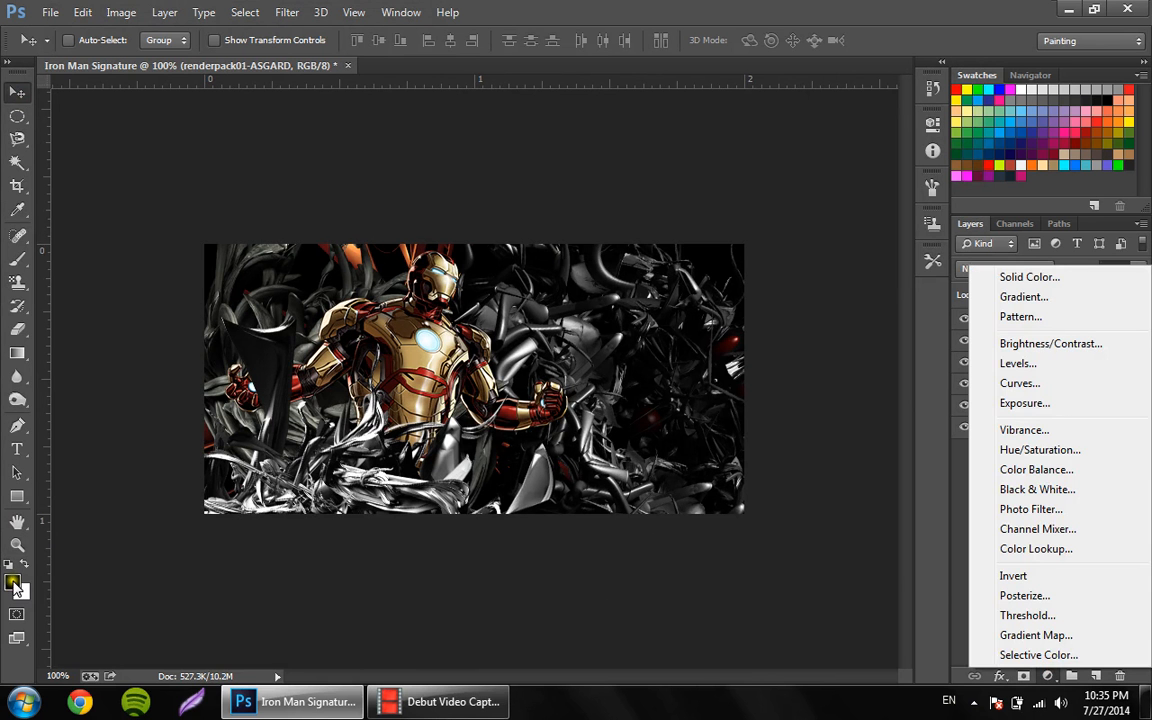
left_click(15, 590)
left_click(1048, 676)
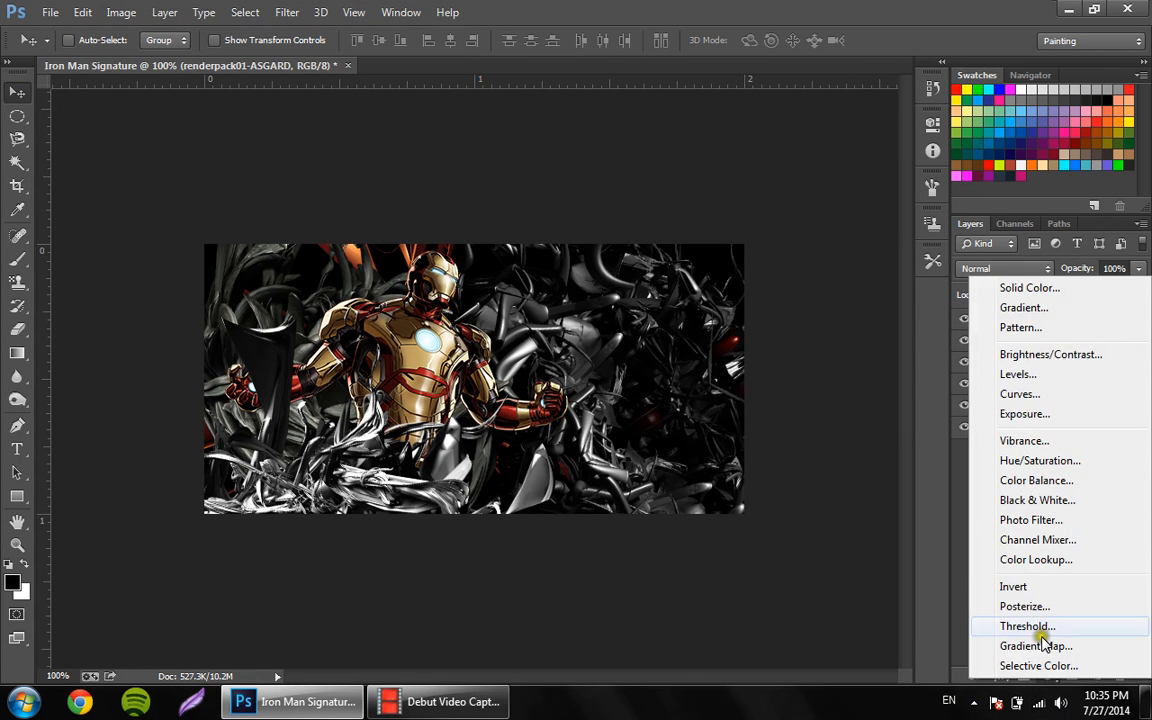
left_click(1036, 646)
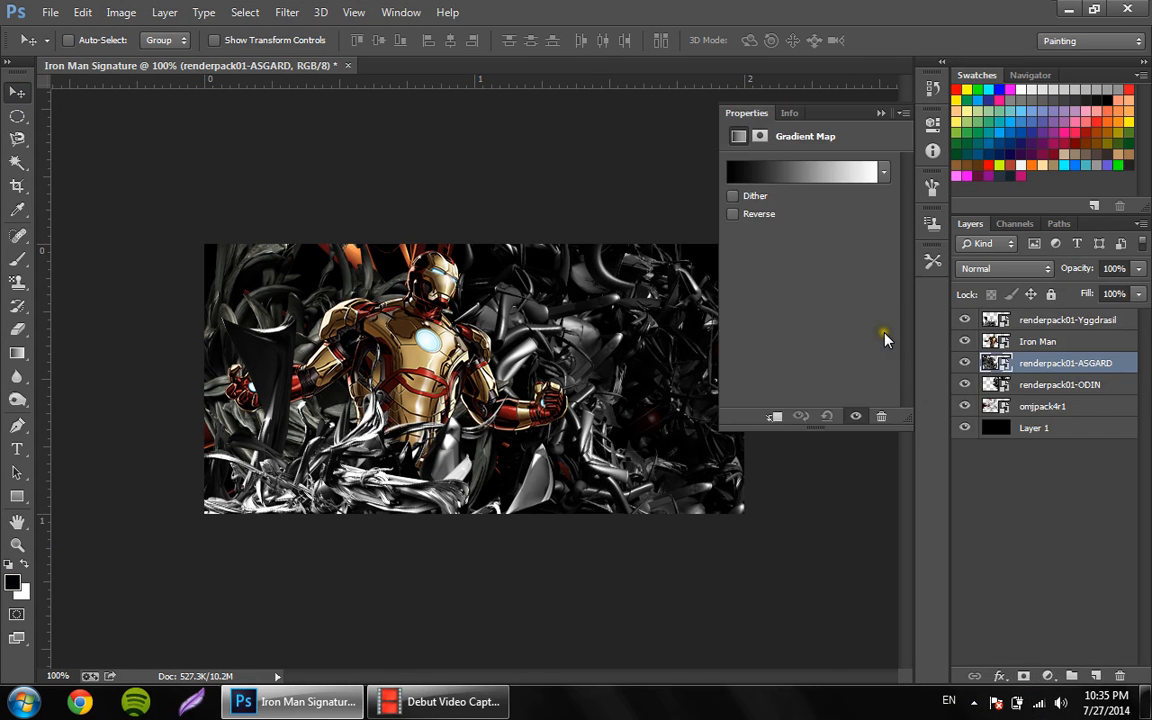
left_click(734, 215)
left_click(734, 216)
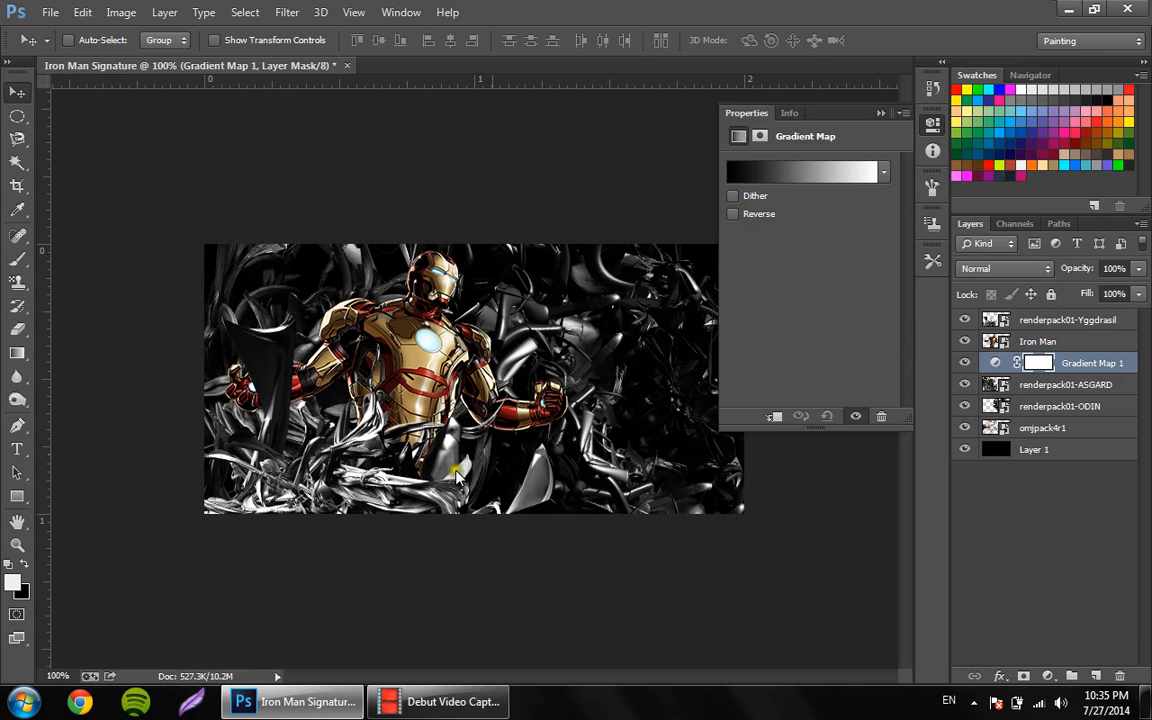
left_click(880, 112)
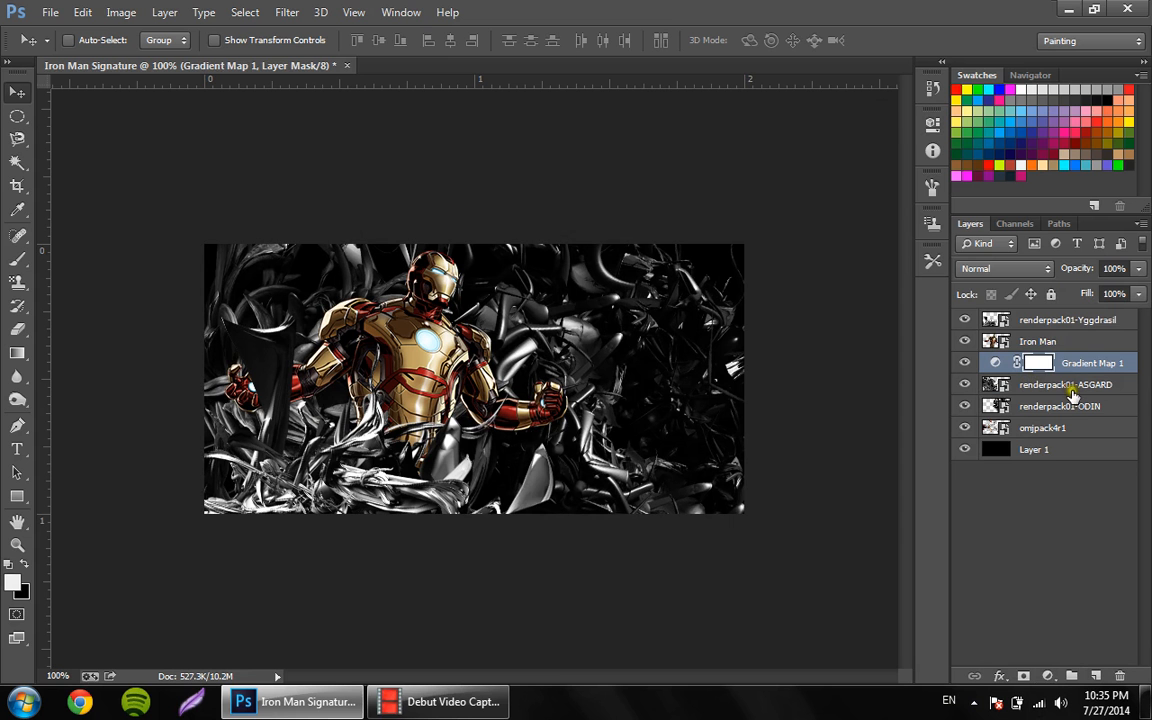
Add a new empty layer above the Yggdrasil layer at the top of the layer stack
left_click(1062, 320)
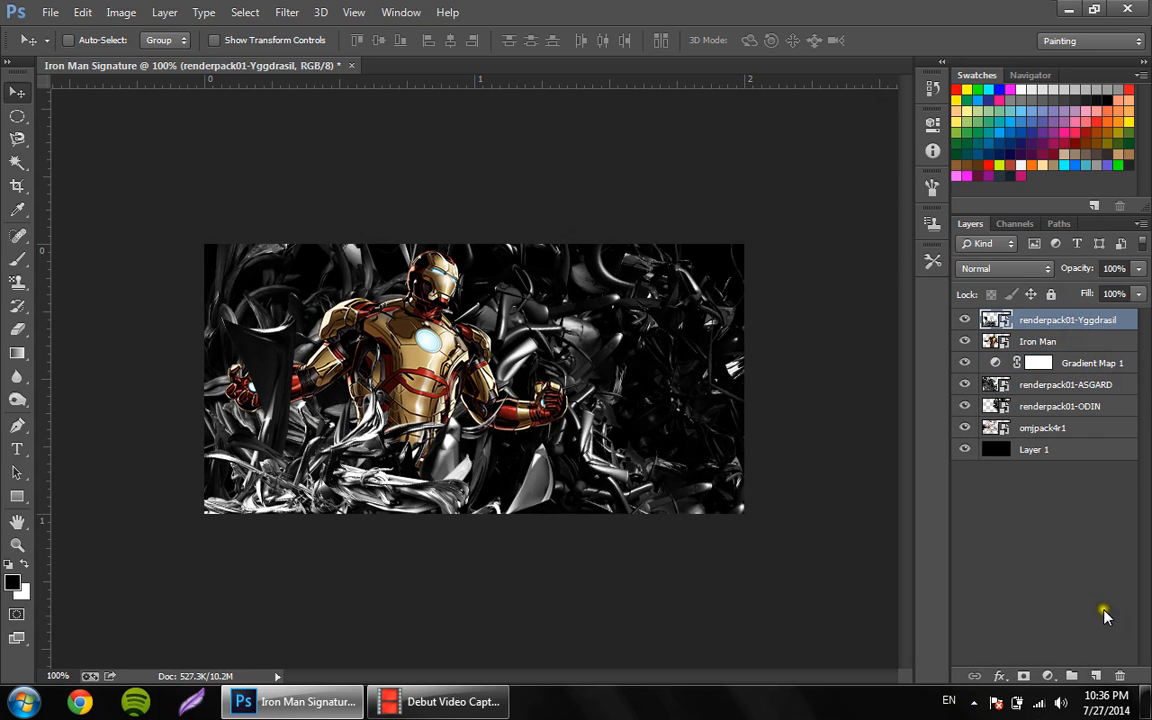
left_click(1104, 676)
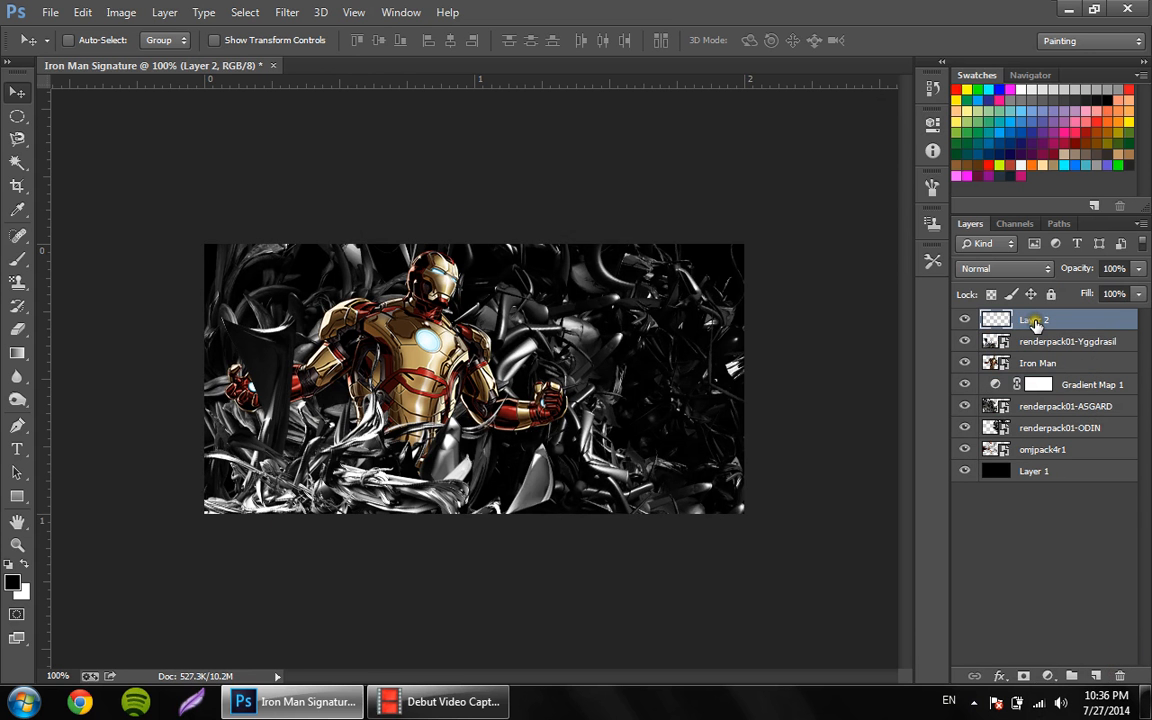
Sample red from Iron Man's armor, brighten it to #cf0b0d, and swap it into the background color
left_click(13, 588)
left_click(433, 367)
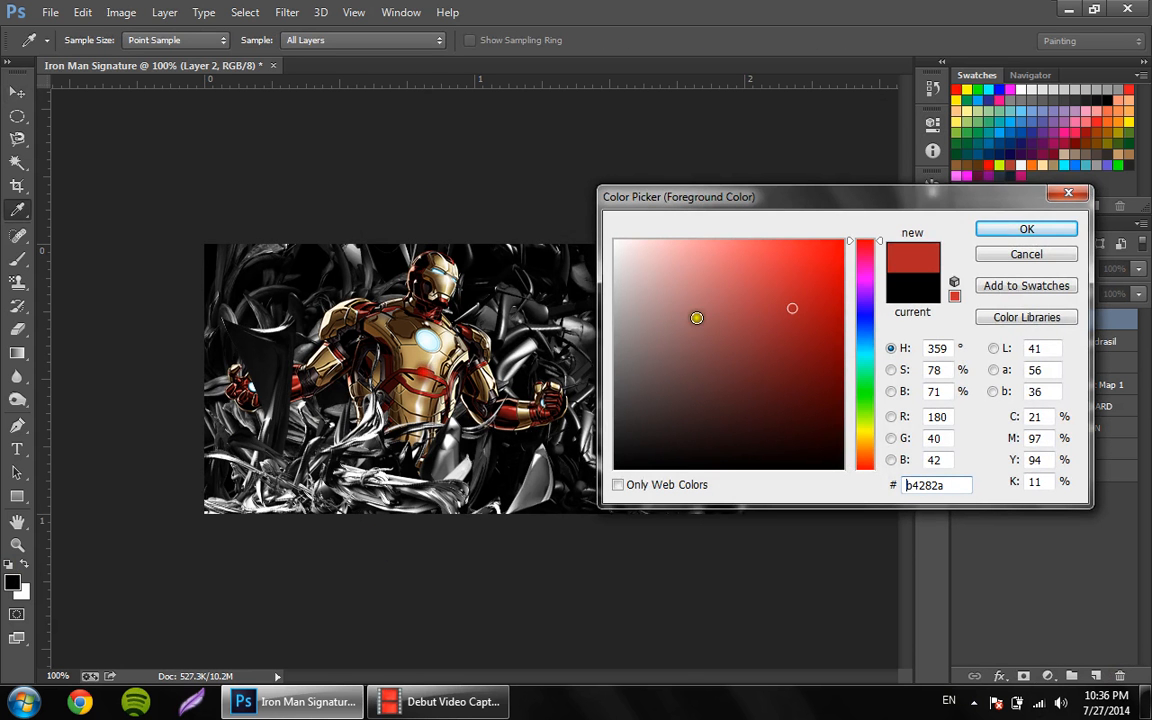
left_click_drag(800, 300, 832, 283)
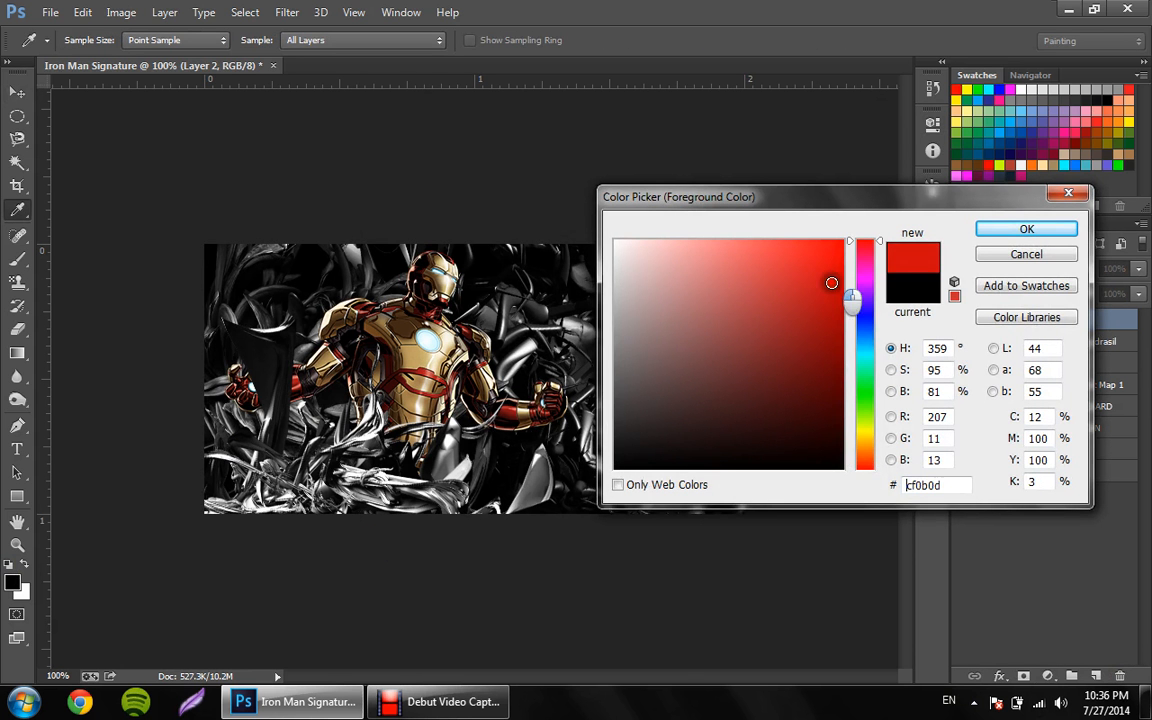
left_click(989, 233)
key("v")
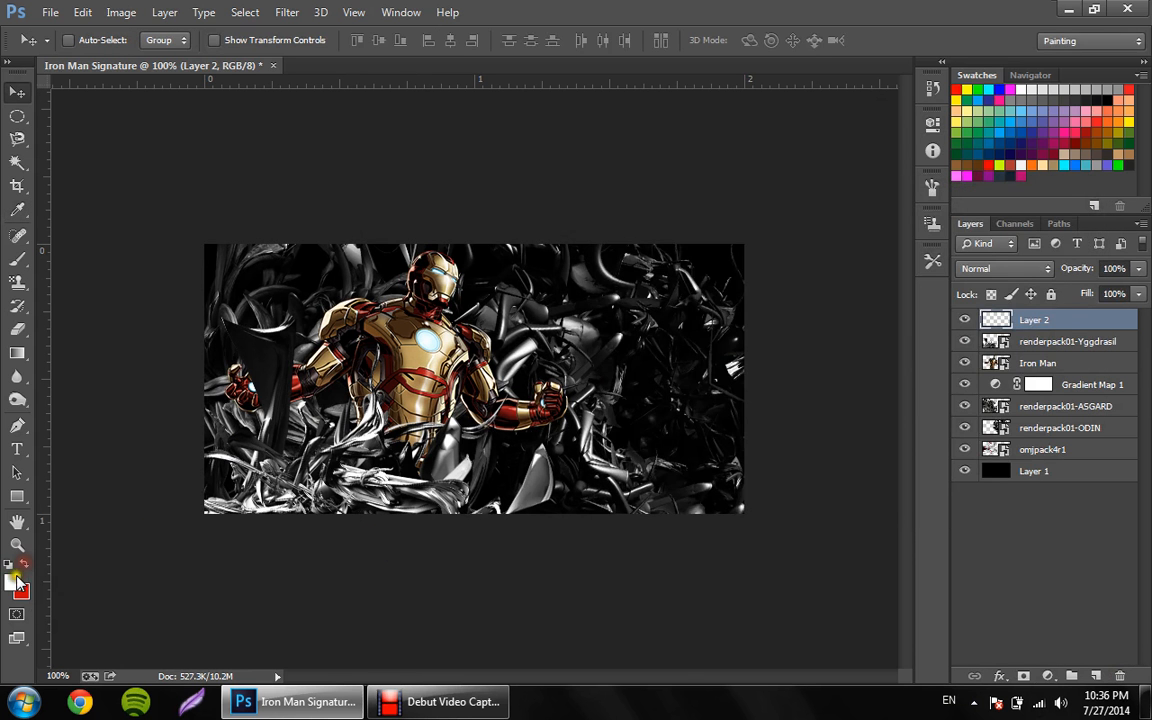
Set the foreground color to an orange gold by sampling the chest armor and choosing a more saturated shade
left_click(14, 582)
left_click(423, 352)
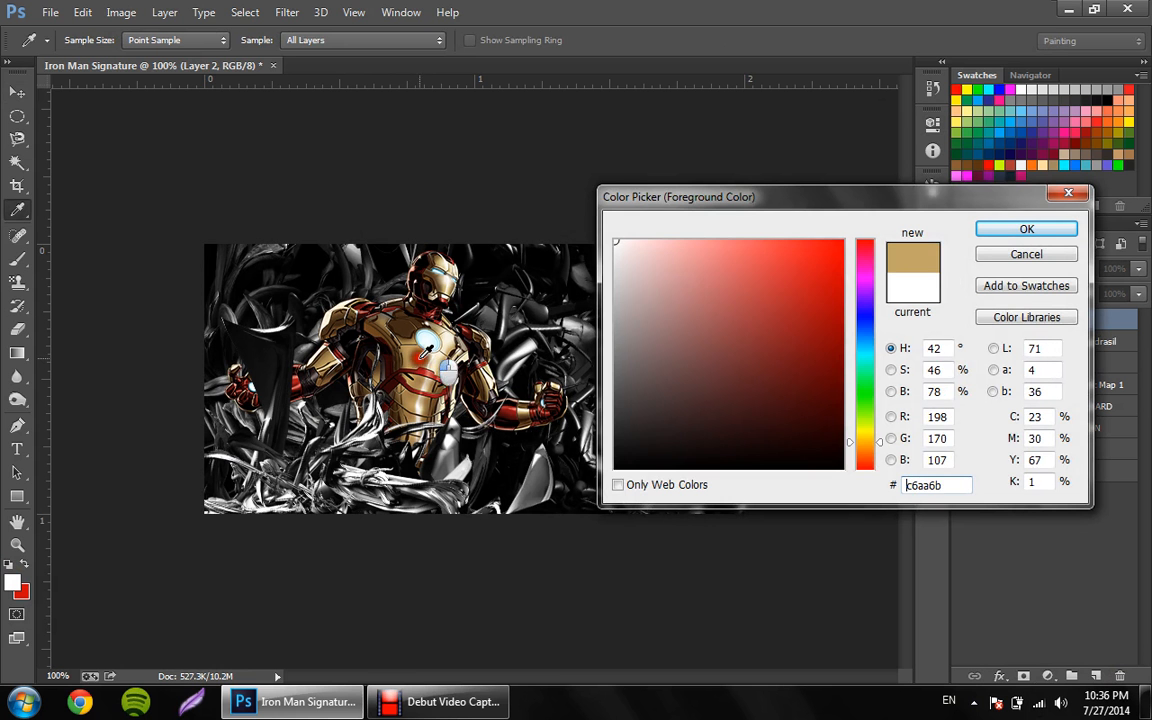
left_click(757, 294)
left_click(775, 283)
left_click(798, 286)
left_click(1021, 229)
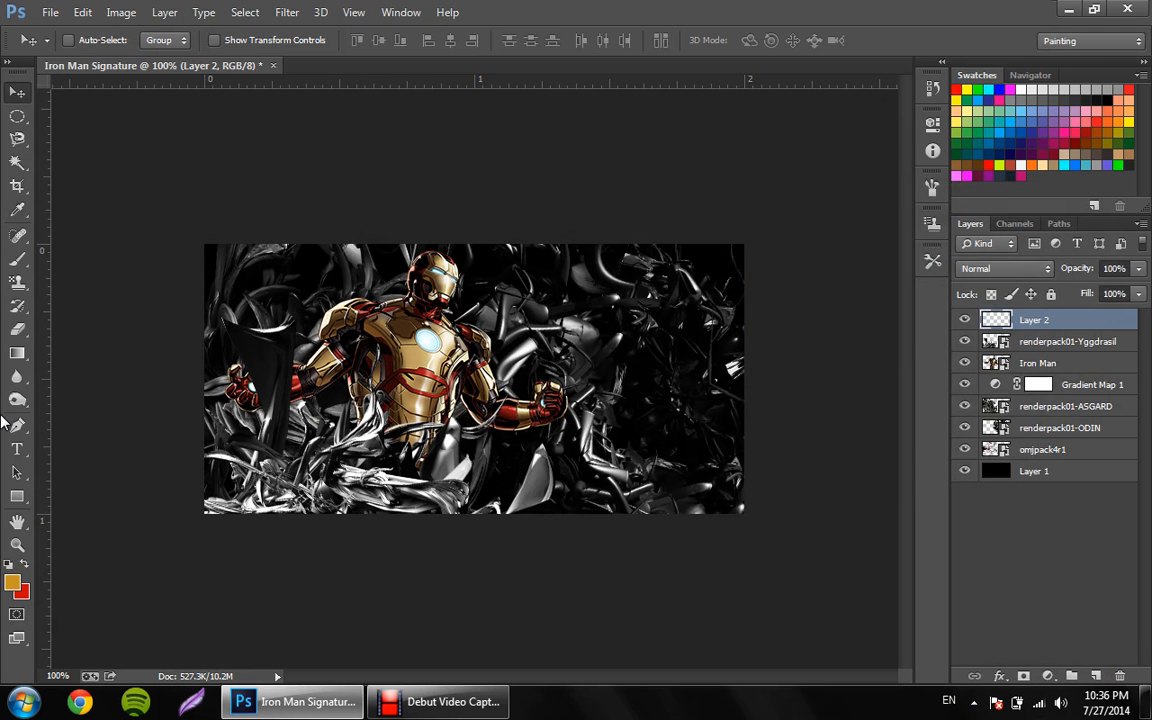
Paint an orange glow on Layer 2 to the right of Iron Man's head with a soft brush at 0% hardness
left_click(19, 261)
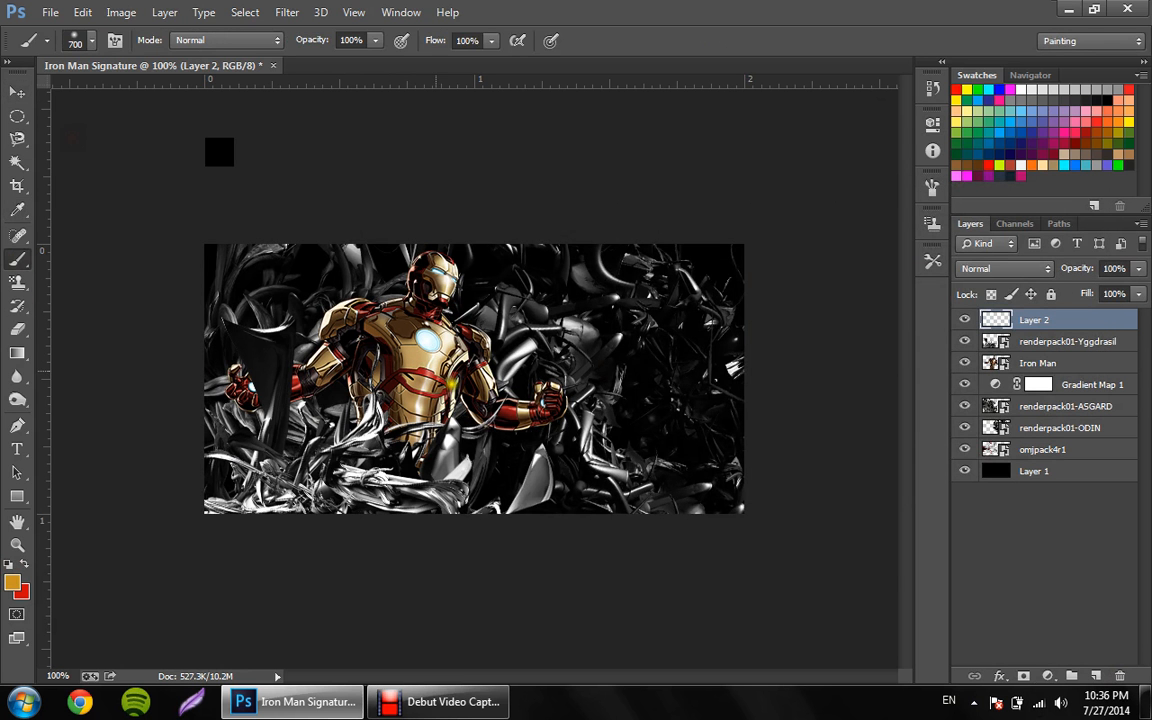
key("bracketleft")
key("bracketleft")
key("bracketleft")
key("bracketleft")
left_click(94, 41)
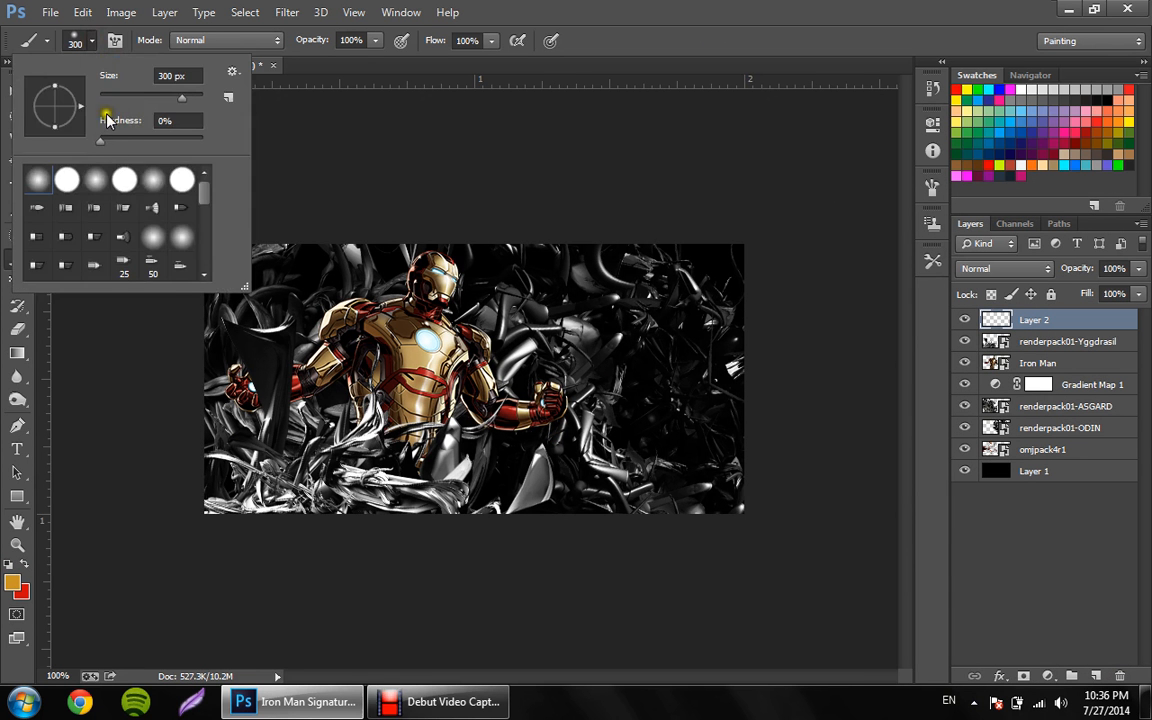
left_click(87, 47)
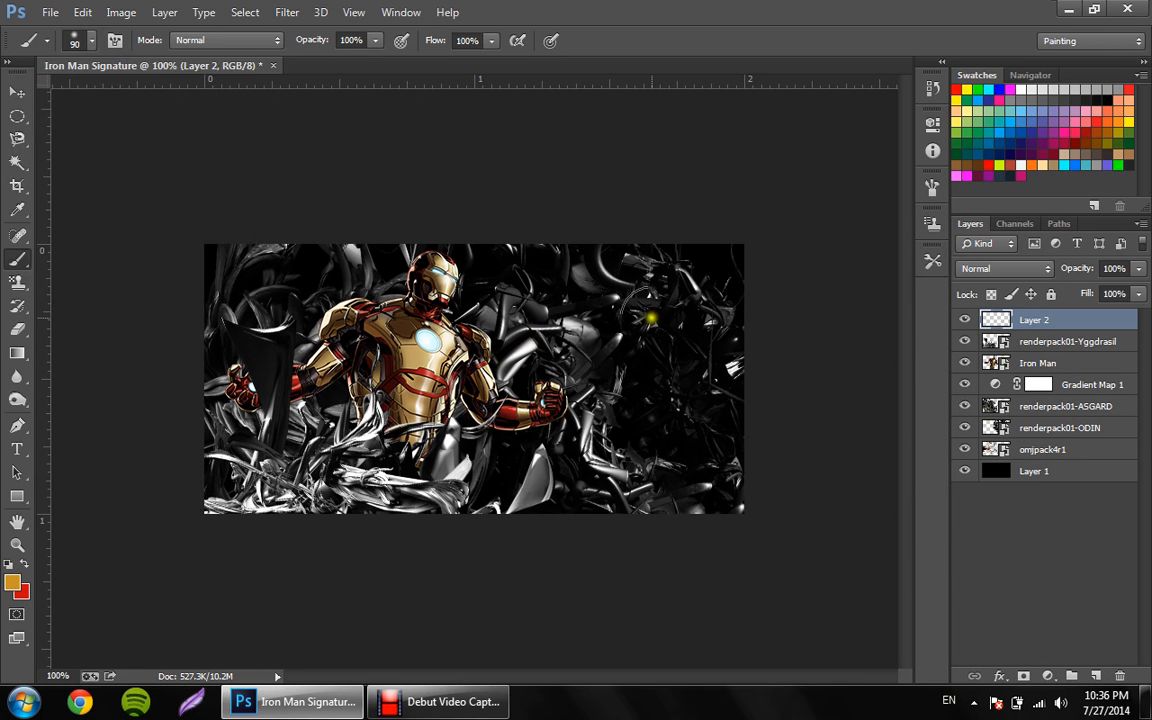
key("bracketleft")
key("bracketleft")
key("bracketleft")
key("bracketleft")
key("bracketleft")
key("bracketright")
key("bracketright")
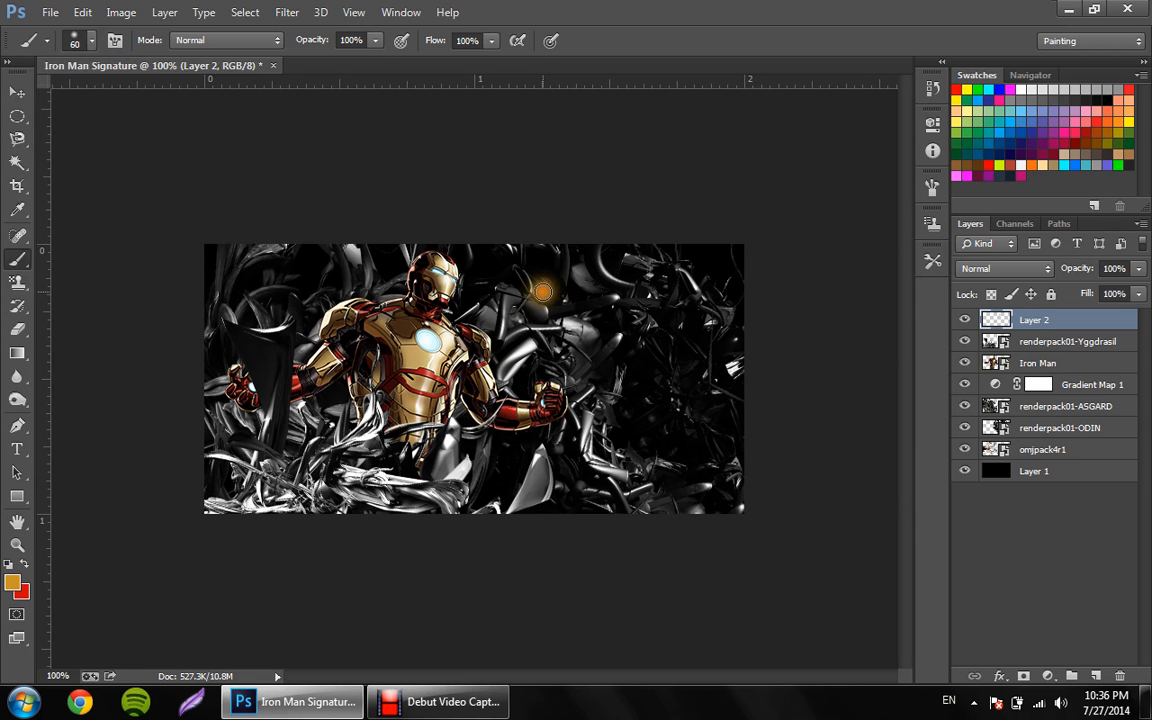
key("bracketright")
left_click(540, 288)
Paint a large 200 px orange glow in the canvas's lower-right corner and a red one at its lower-left corner
key("bracketleft")
key("bracketleft")
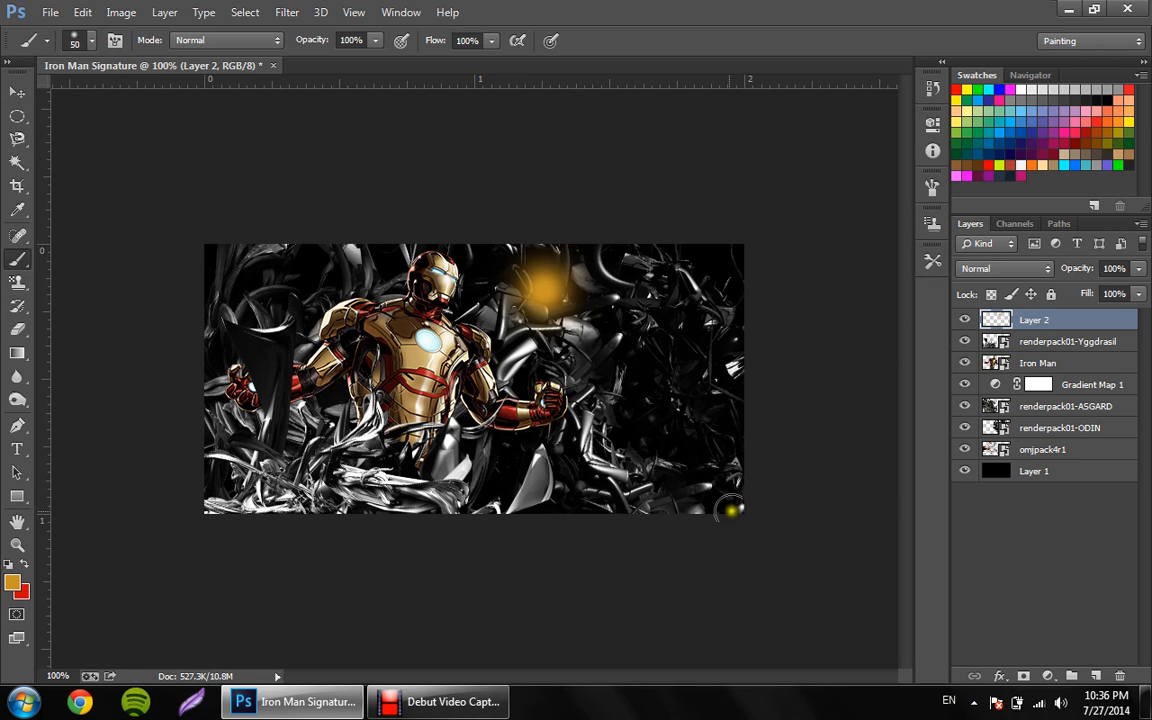
left_click(709, 497)
key("bracketright")
key("bracketright")
key("bracketright")
key("bracketright")
key("bracketright")
key("bracketright")
key("bracketright")
left_click(704, 485)
left_click(27, 565)
left_click(165, 530)
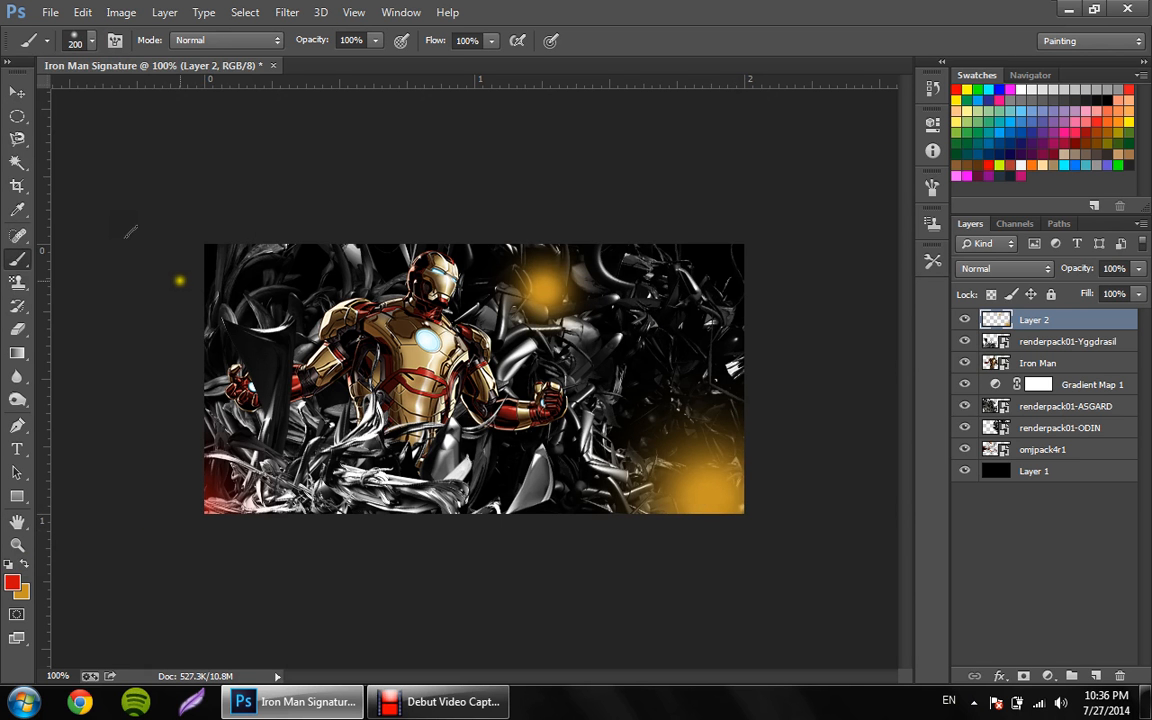
Paint a soft red glow over the render to the left of Iron Man's shoulder, layering a larger dab over a smaller one
key("bracketleft")
key("bracketleft")
key("bracketleft")
key("bracketleft")
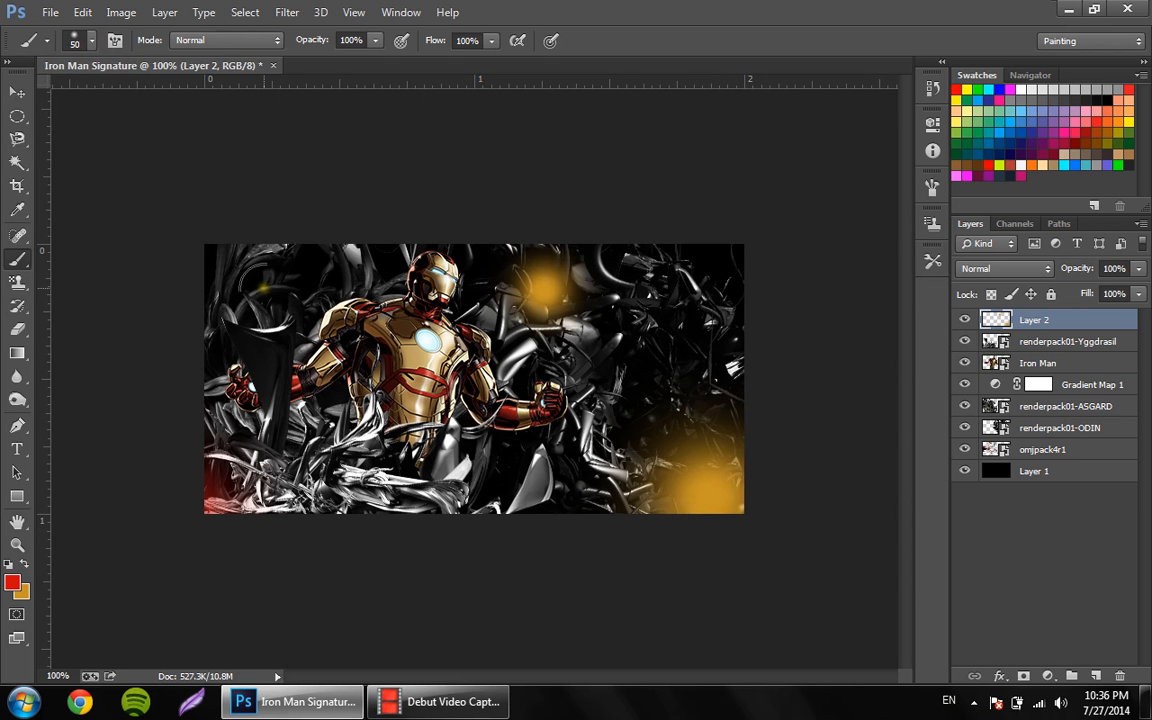
key("bracketright")
left_click(268, 311)
key("bracketright")
key("bracketright")
key("bracketright")
key("bracketright")
left_click(268, 311)
Paint a smaller soft red glow near the canvas's upper-right corner
key("bracketleft")
key("bracketleft")
key("bracketleft")
key("bracketleft")
key("bracketleft")
key("bracketleft")
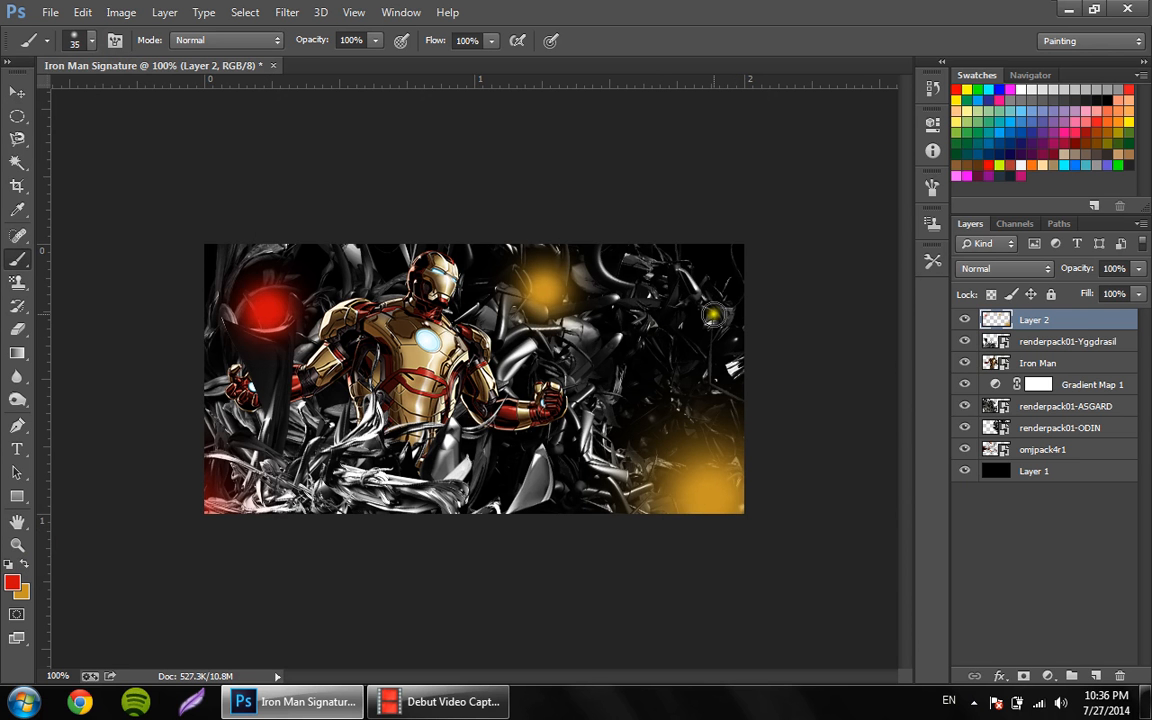
key("bracketleft")
left_click(699, 298)
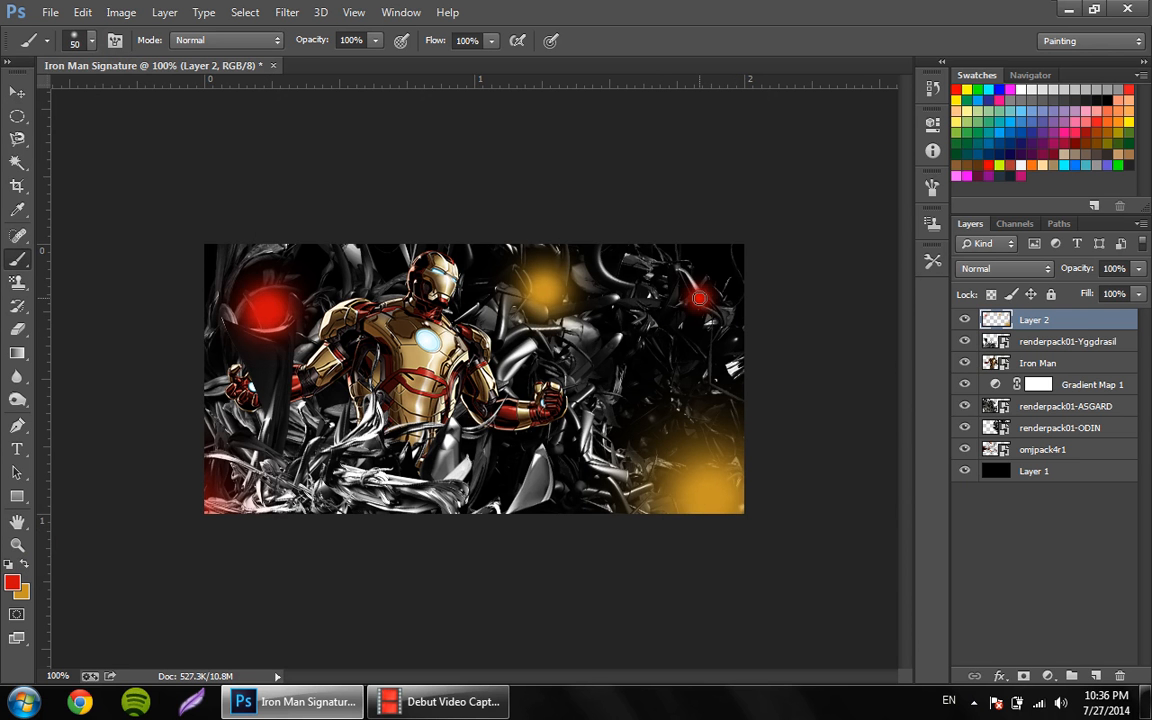
left_click(699, 298)
Paint small red glows near the middle of the canvas's lower edge and over Iron Man's fist on the right
key("bracketleft")
key("bracketleft")
key("bracketleft")
key("bracketleft")
key("bracketright")
key("bracketright")
left_click(460, 491)
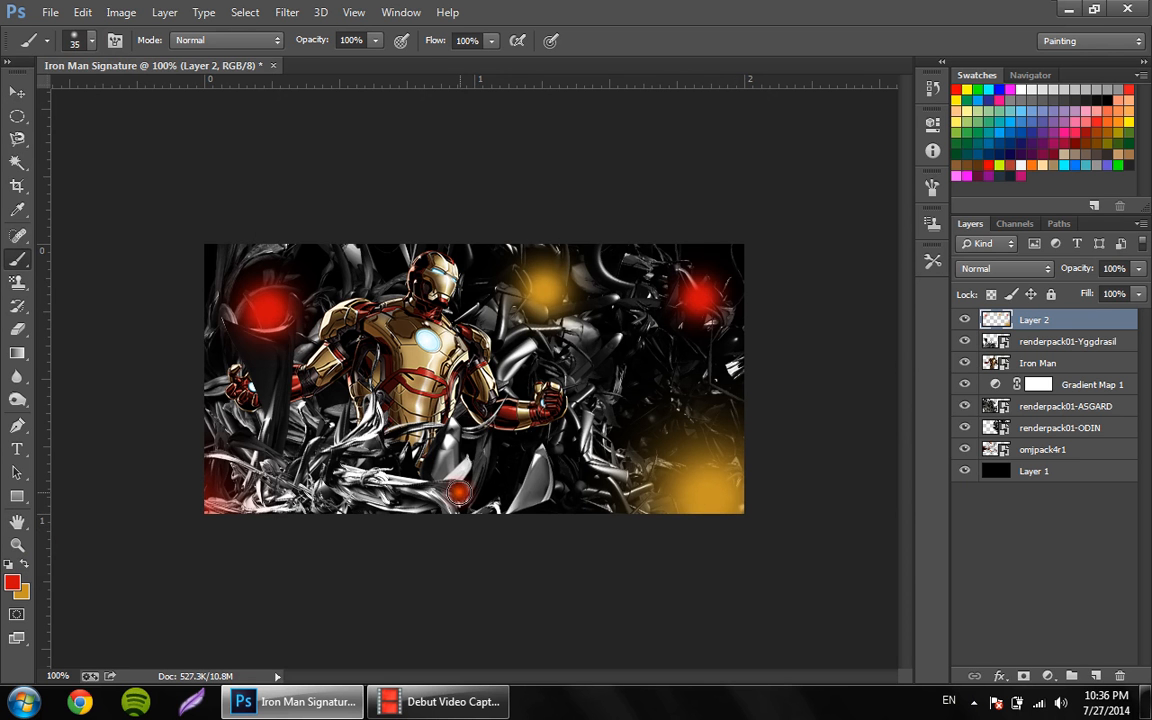
left_click(458, 492)
key("bracketleft")
key("bracketleft")
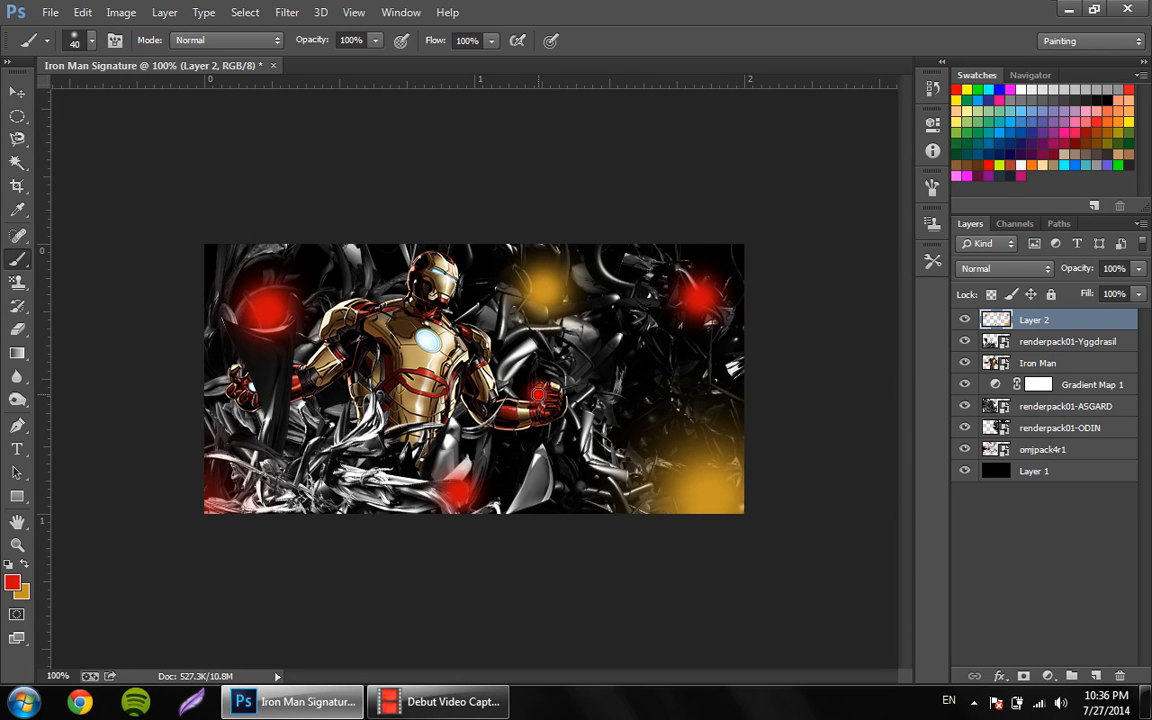
key("bracketright")
left_click(537, 395)
Swap back to orange and paint a 70 px glow over Iron Man's hand on the left
key("bracketleft")
key("bracketleft")
key("bracketleft")
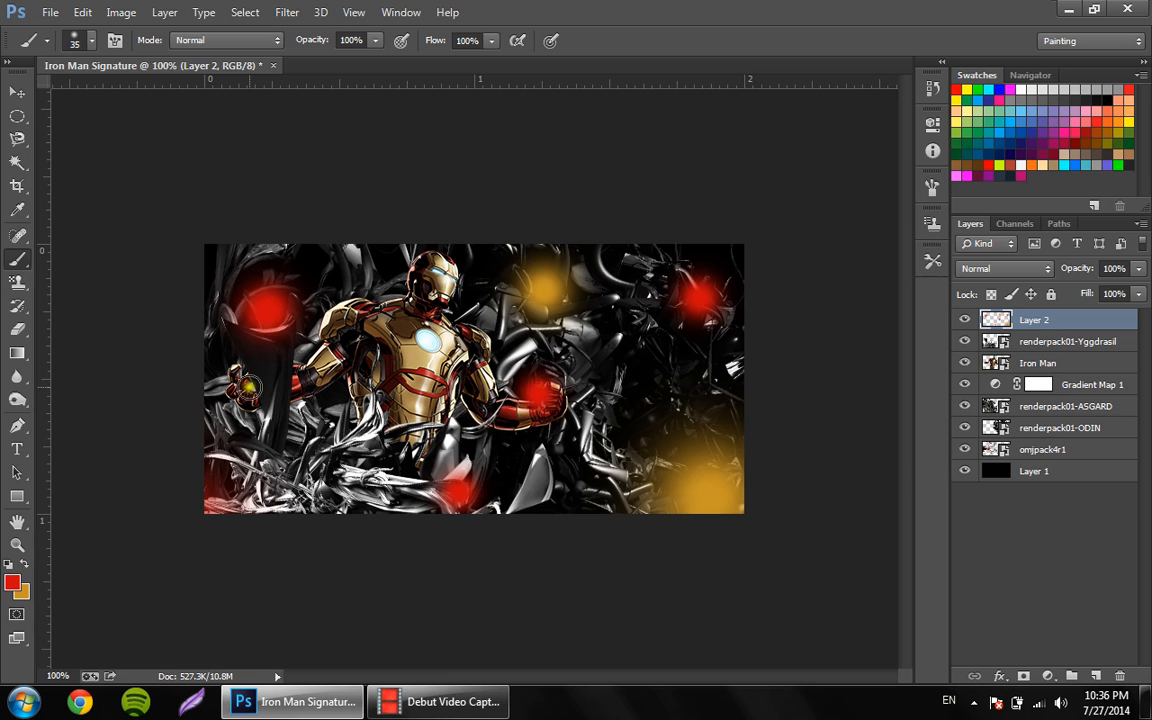
left_click(24, 565)
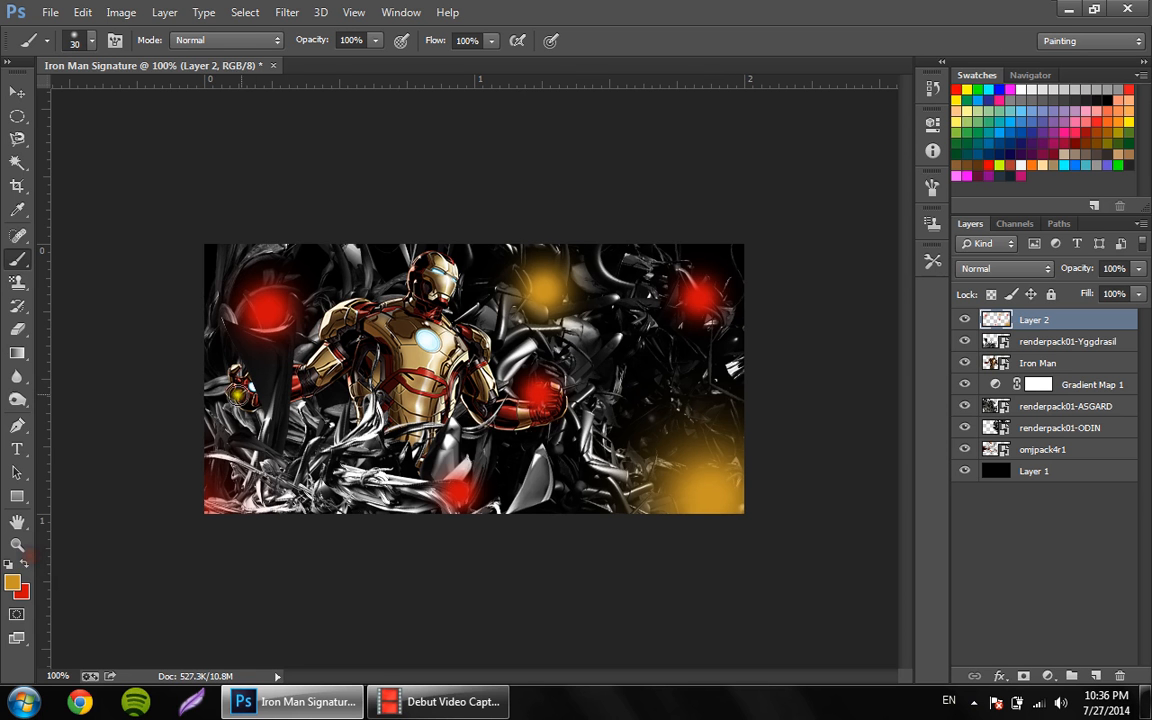
key("bracketright")
key("bracketright")
key("bracketright")
key("bracketright")
left_click(250, 380)
Set the blend mode of the painted glow layer, Layer 2, to Linear Dodge (Add)
left_click(1040, 274)
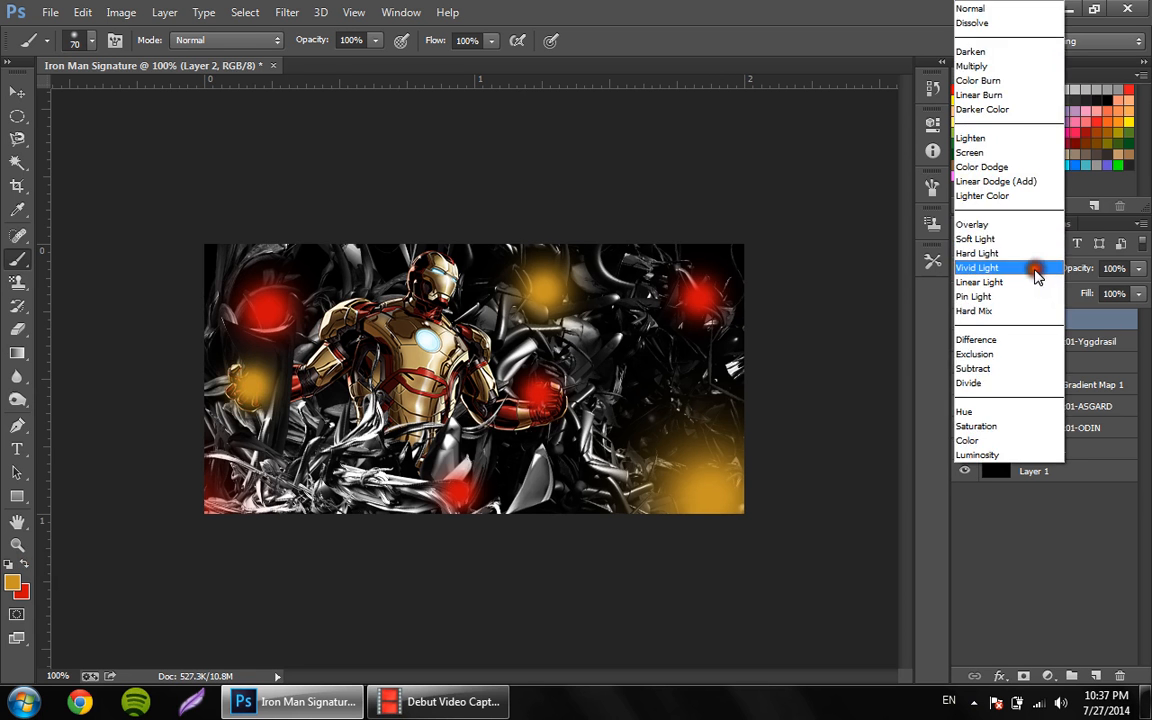
left_click(997, 182)
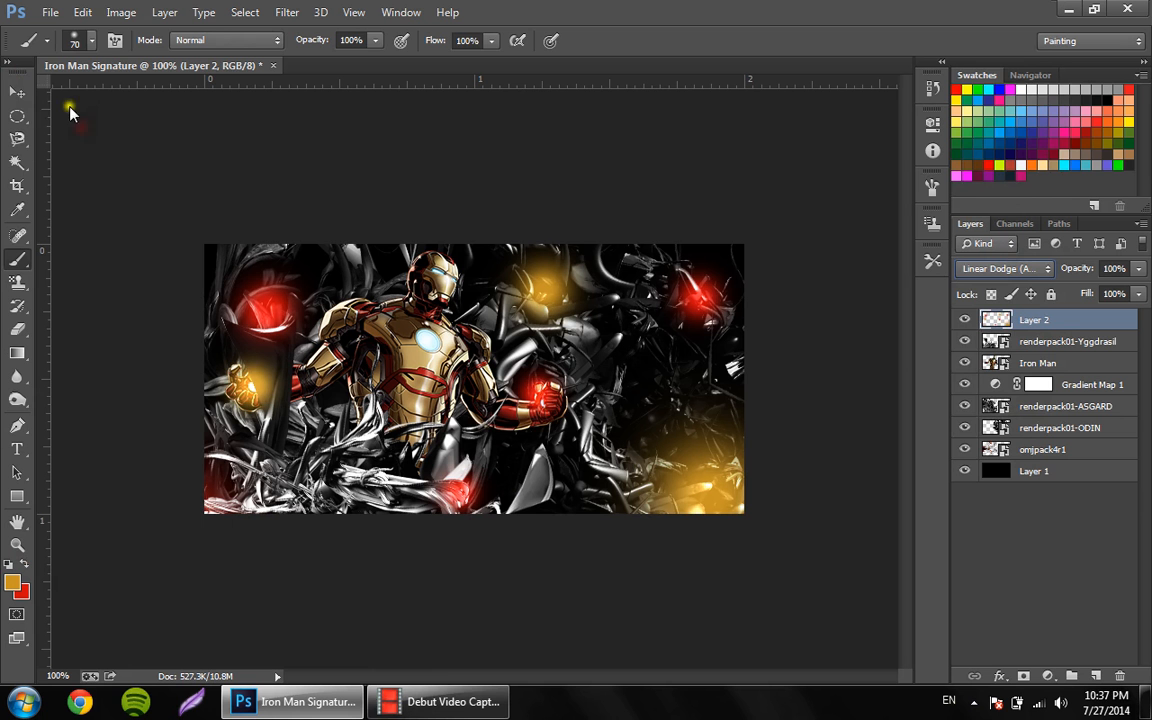
left_click(17, 89)
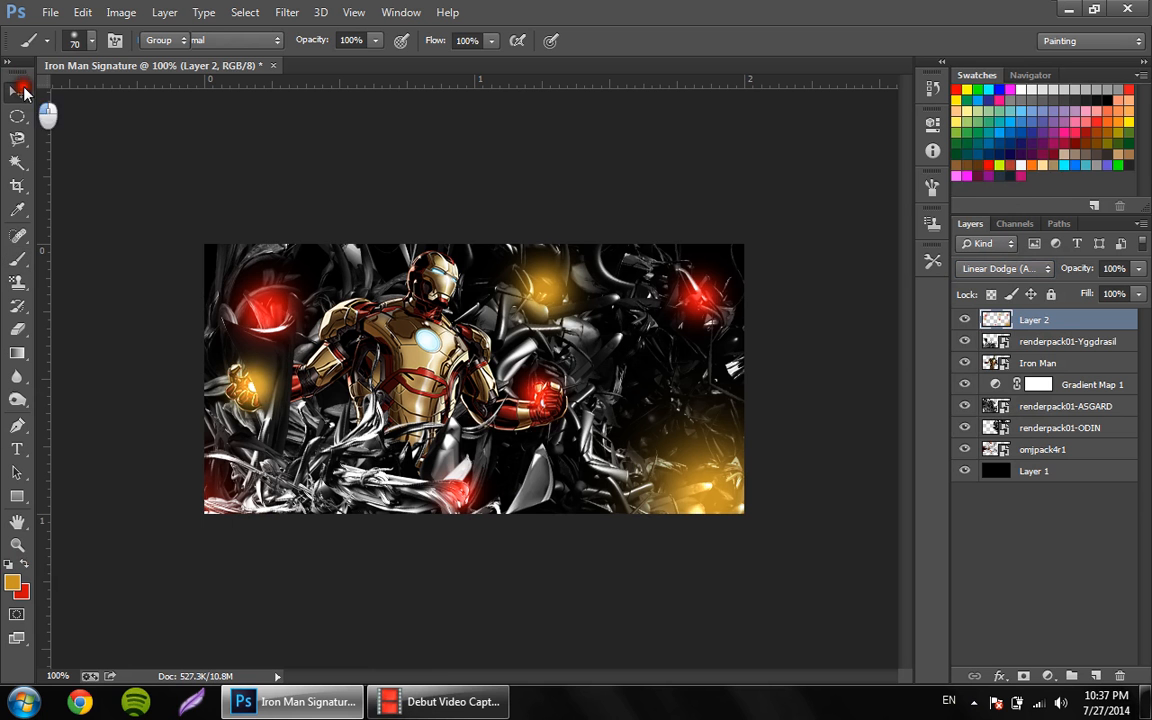
Add two new layers above Layer 2 and apply the merged image to the upper one with Multiply blending at 100% opacity
left_click(1096, 676)
left_click(1096, 676)
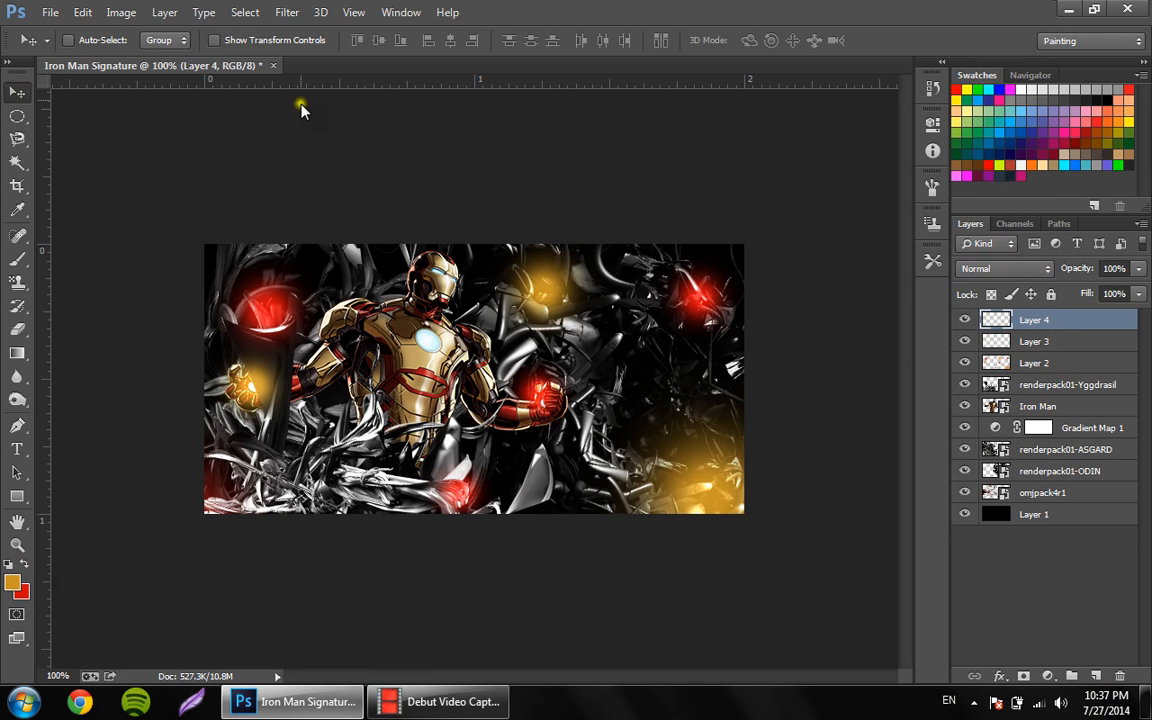
left_click(120, 12)
left_click(167, 270)
left_click(739, 192)
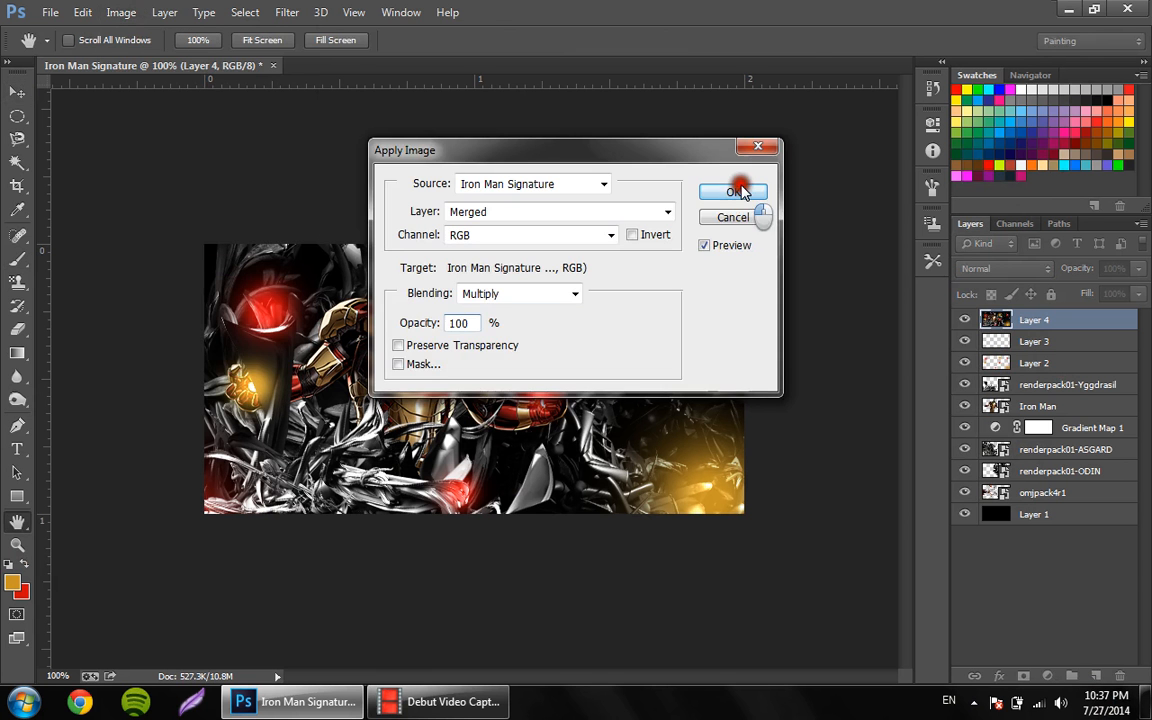
key("v")
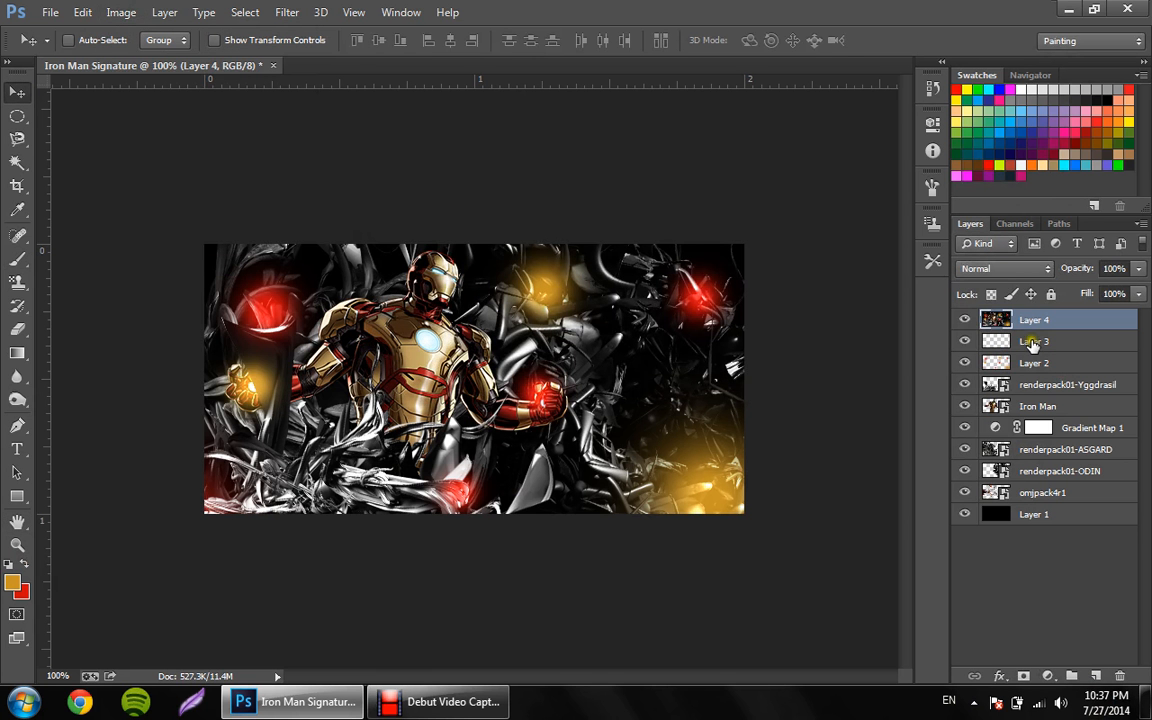
Apply the merged image to Layer 3 as well, using Apply Image
left_click(1033, 342)
left_click(121, 12)
left_click(160, 270)
key("Return")
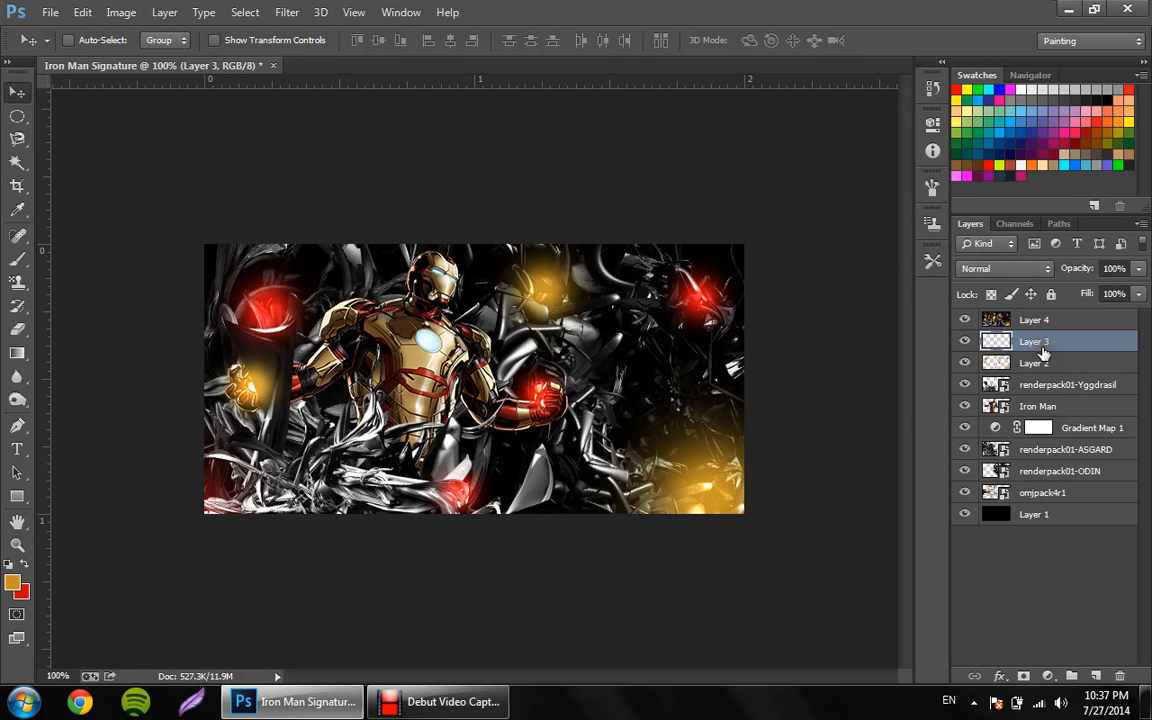
Toggle the visibility of Layers 4, 3 and 2 to check the two merged copies, leaving all of them shown
left_click(964, 320)
left_click(964, 344)
left_click(964, 344)
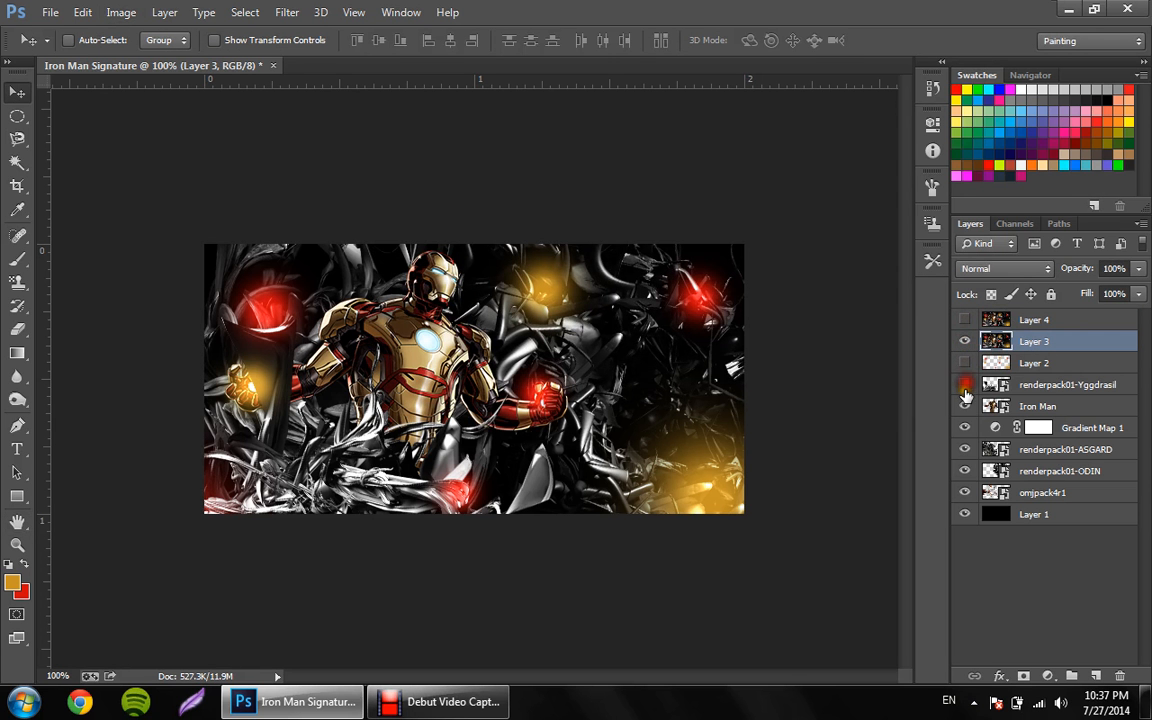
left_click(964, 341)
left_click(964, 363)
left_click(966, 320)
left_click(966, 341)
Rename Layer 4 as Smudged and Layer 3 as Regular, leaving the Smudged layer selected
left_click(1029, 322)
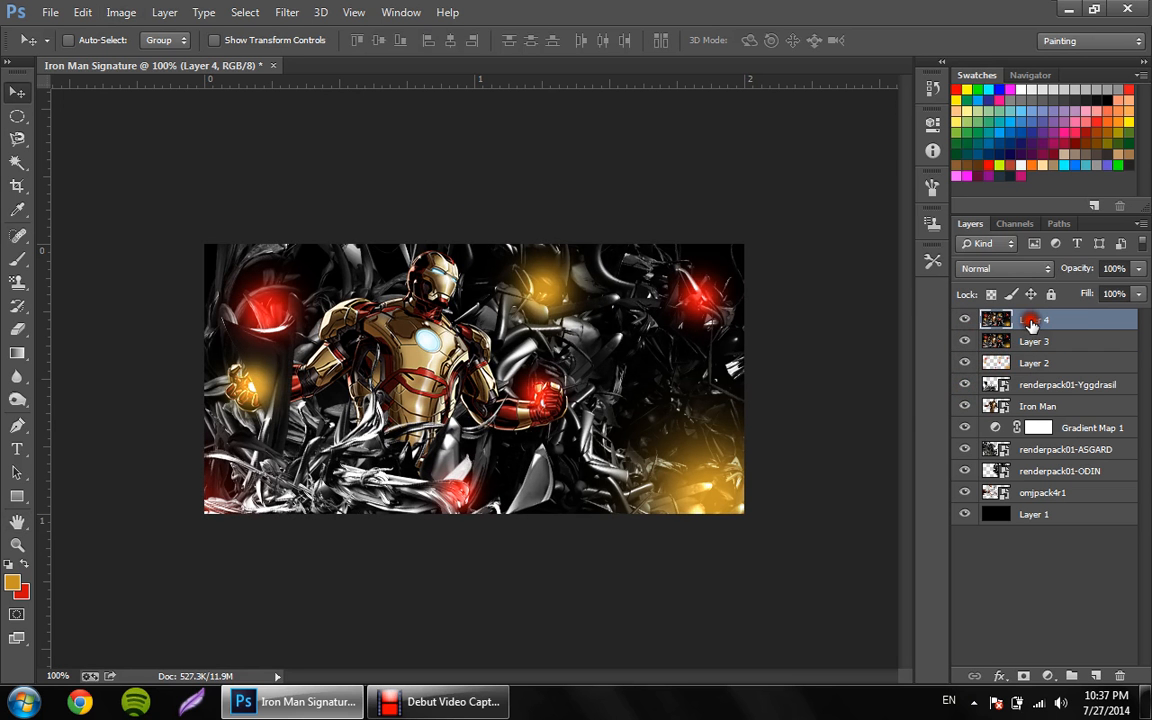
double_click(1031, 321)
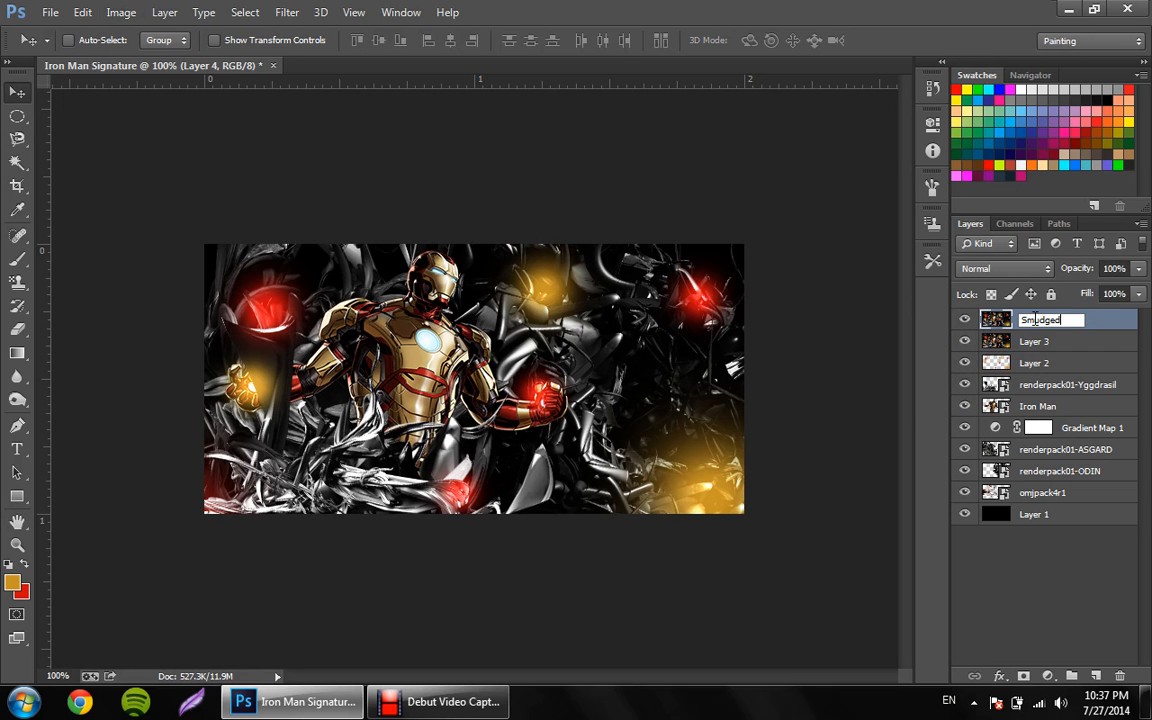
double_click(1040, 341)
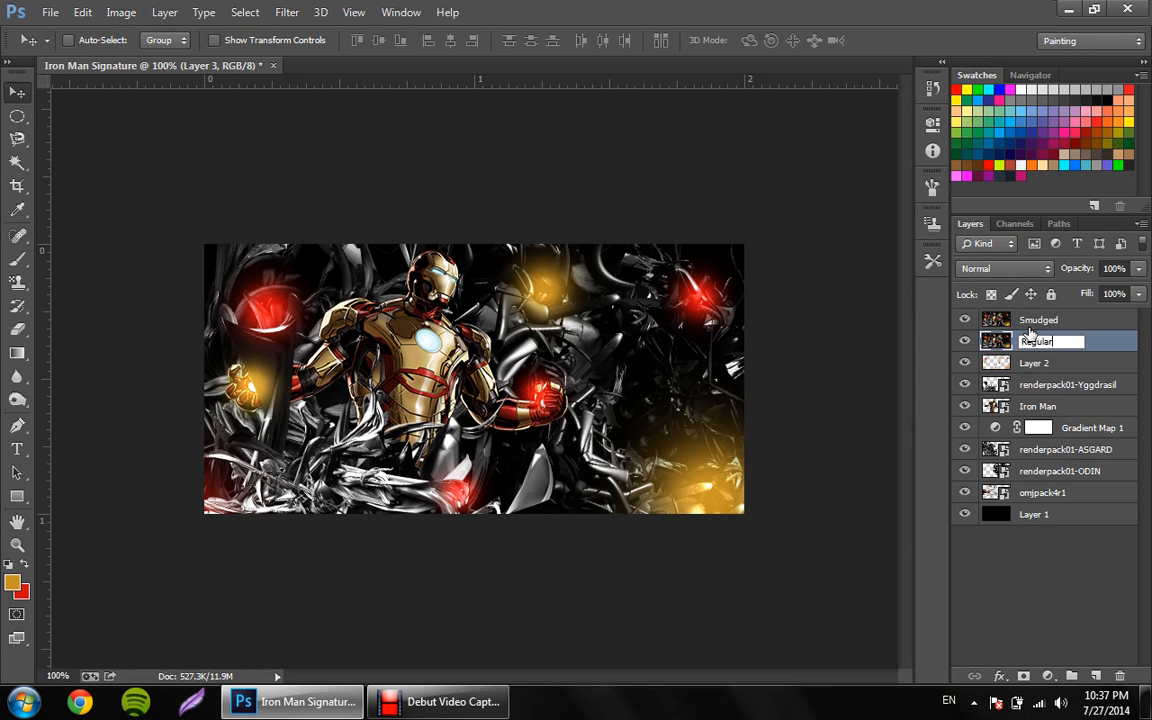
left_click(1029, 322)
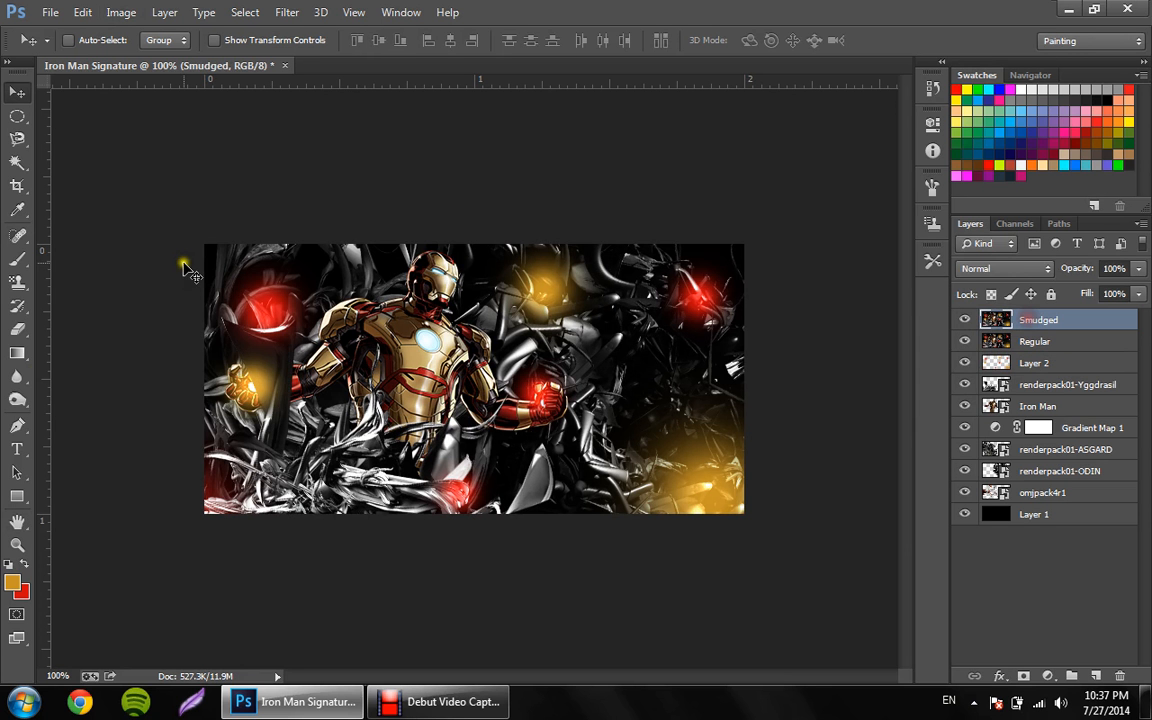
Smudge the glossy background renders and glows around Iron Man on the Smudged layer, using the Smudge tool at size 45 and 50% strength
left_click(17, 376)
left_click(60, 409)
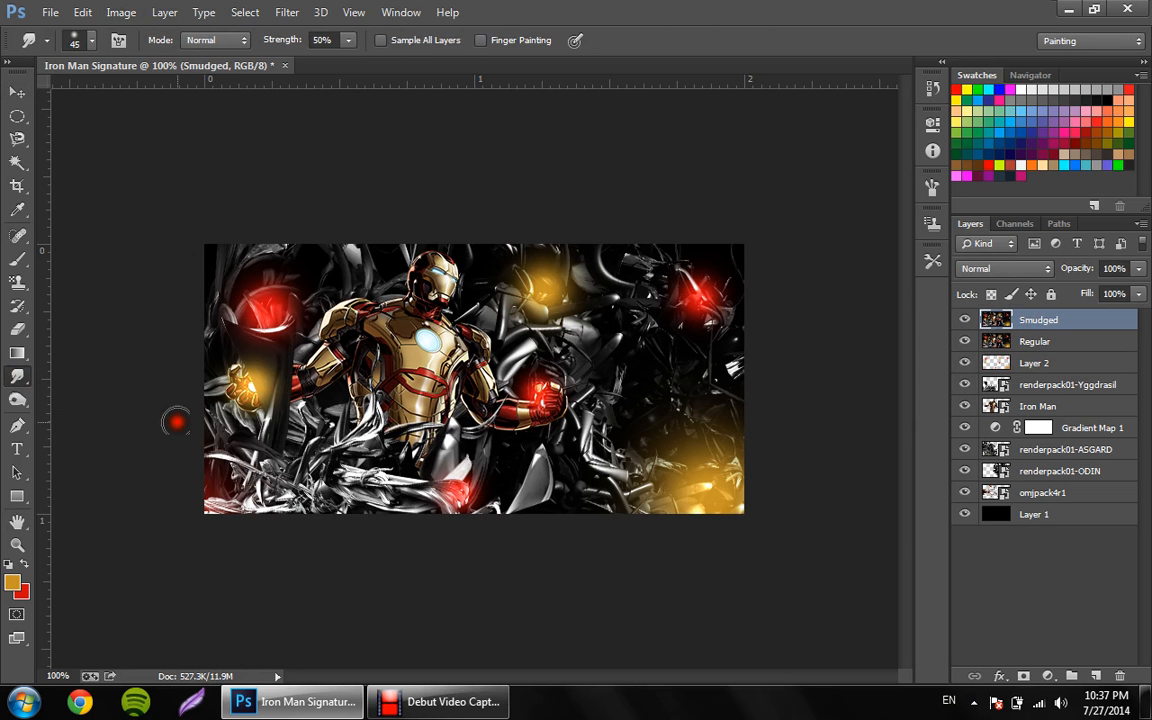
mouse_move(260, 497)
left_mouse_down()
mouse_move(272, 496)
mouse_move(235, 476)
mouse_move(242, 485)
left_mouse_up()
mouse_move(343, 508)
left_mouse_down()
mouse_move(314, 494)
mouse_move(416, 497)
mouse_move(320, 446)
mouse_move(319, 430)
mouse_move(261, 380)
mouse_move(211, 355)
mouse_move(262, 316)
left_mouse_up()
mouse_move(220, 277)
left_mouse_down()
mouse_move(236, 248)
mouse_move(252, 267)
mouse_move(267, 258)
mouse_move(276, 297)
left_mouse_up()
mouse_move(287, 328)
left_mouse_down()
mouse_move(346, 283)
mouse_move(365, 256)
mouse_move(344, 253)
mouse_move(366, 243)
mouse_move(385, 277)
mouse_move(382, 255)
mouse_move(413, 230)
left_mouse_up()
left_click_drag(487, 298, 524, 347)
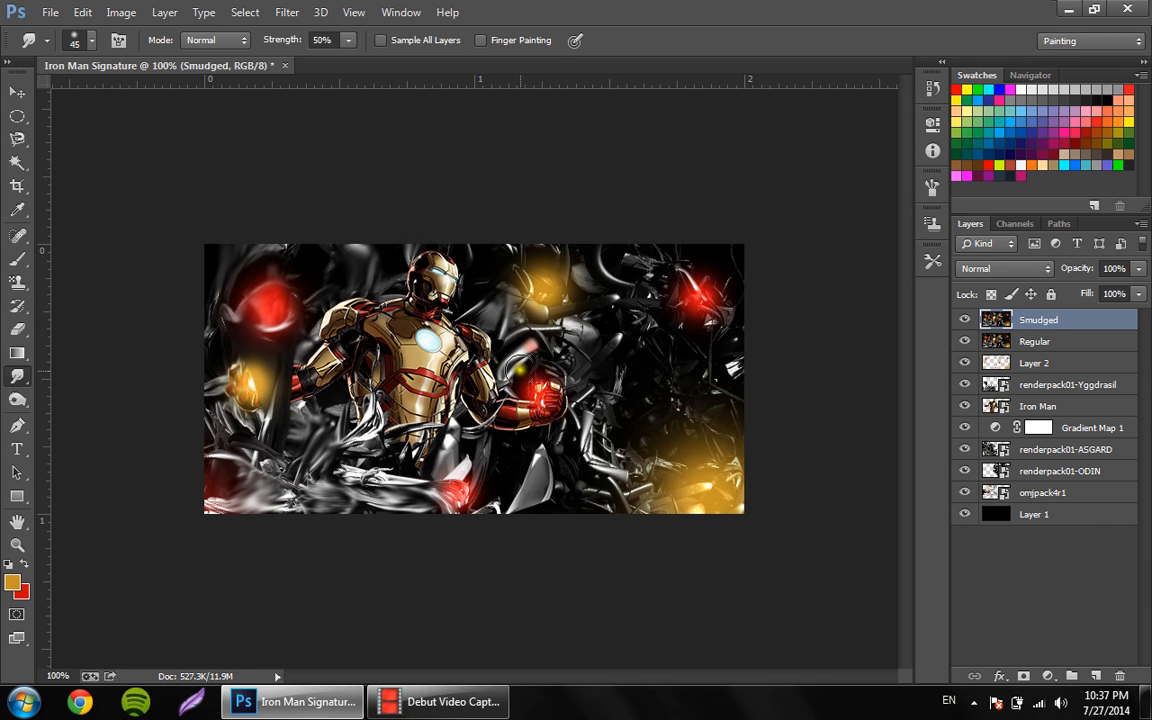
left_click_drag(354, 467, 393, 485)
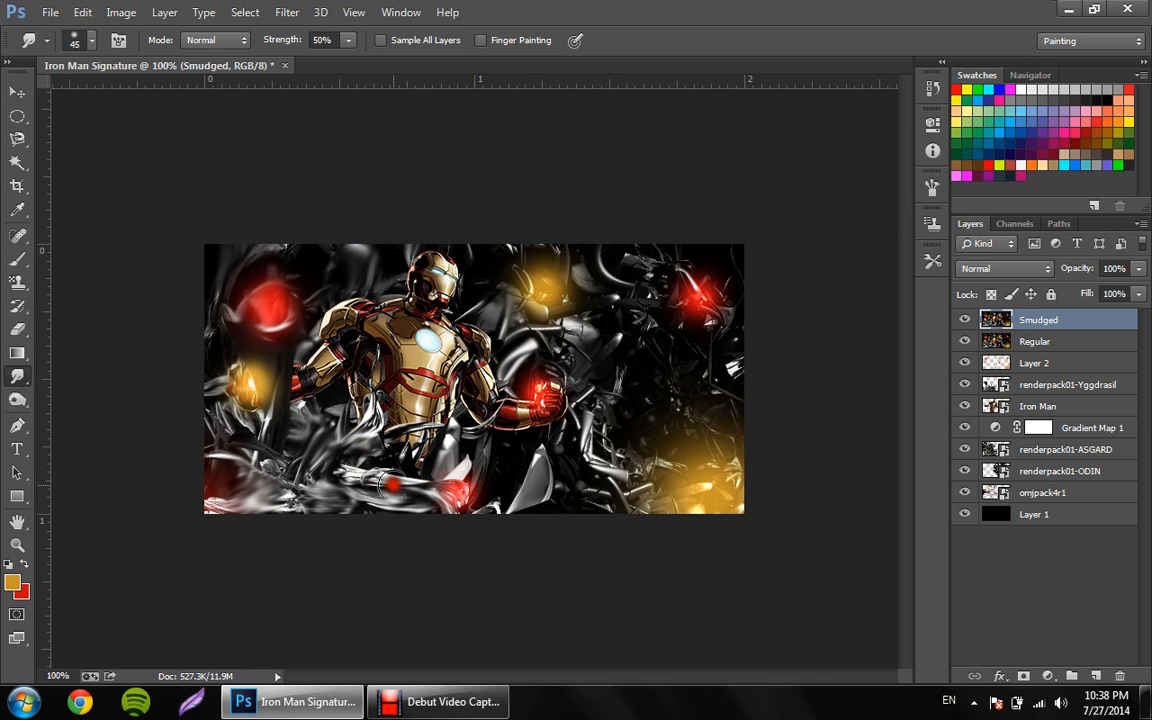
mouse_move(478, 499)
left_mouse_down()
mouse_move(486, 461)
mouse_move(530, 488)
left_mouse_up()
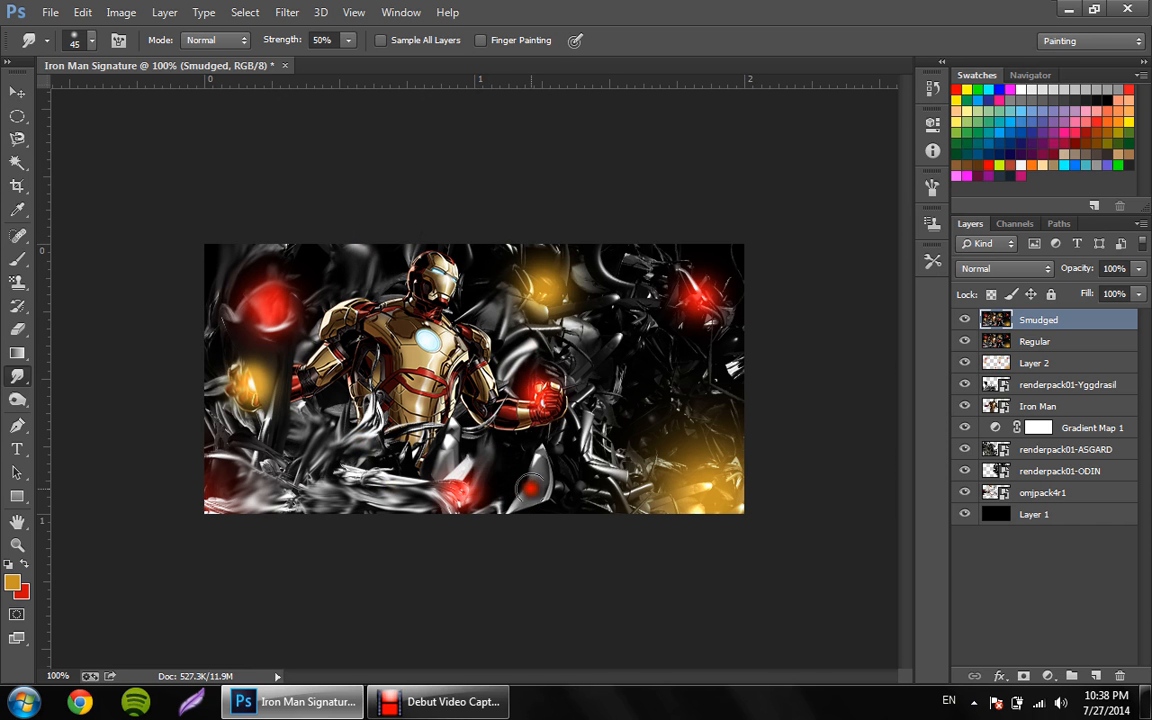
left_click_drag(630, 503, 745, 512)
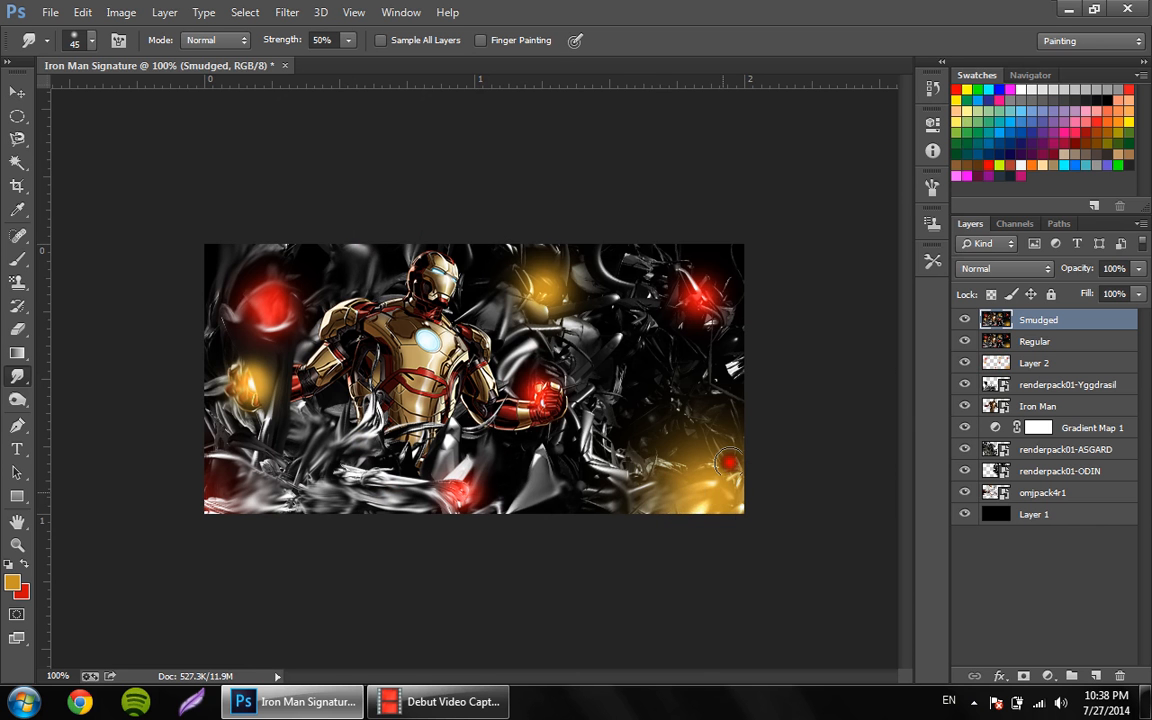
left_click_drag(640, 398, 682, 348)
left_click_drag(598, 319, 580, 318)
mouse_move(638, 258)
left_mouse_down()
mouse_move(705, 315)
mouse_move(753, 326)
mouse_move(740, 369)
mouse_move(708, 395)
left_mouse_up()
left_click(700, 289)
left_click(727, 400)
left_click_drag(720, 465, 728, 505)
left_click_drag(625, 517, 568, 514)
left_click(615, 484)
left_click_drag(596, 457, 609, 385)
left_click(484, 254)
left_click(365, 231)
left_click(260, 239)
left_click(239, 232)
left_click_drag(205, 399, 200, 427)
left_click(220, 436)
left_click(221, 507)
left_click(284, 512)
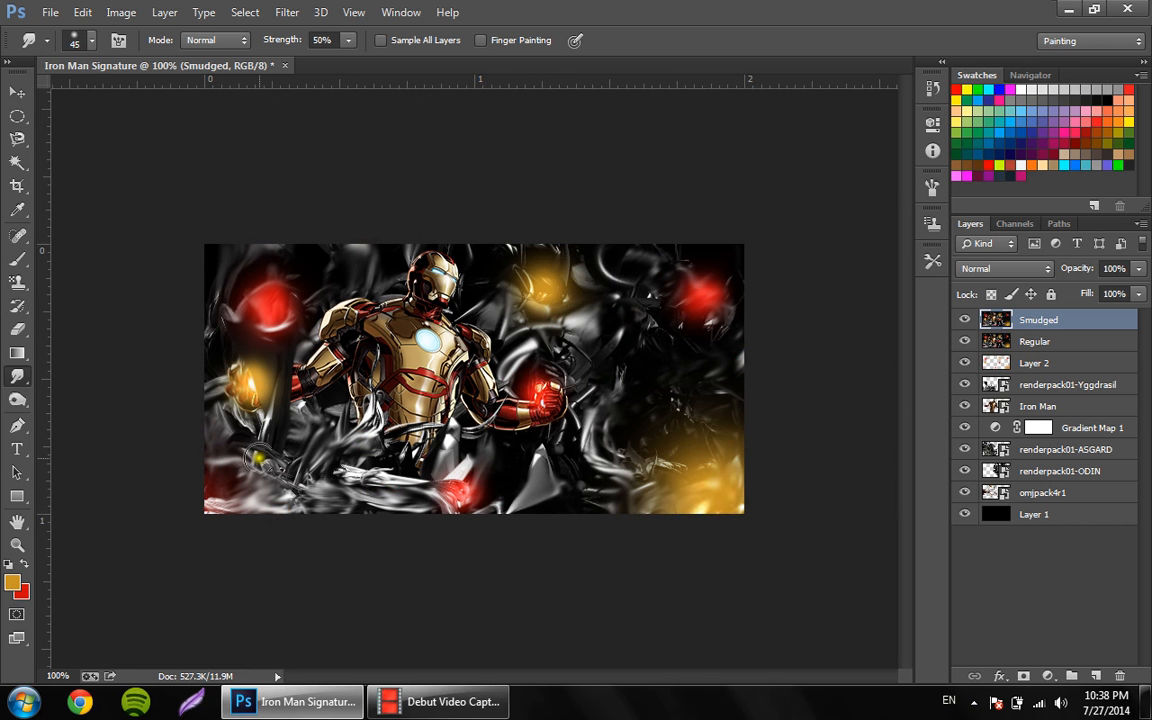
Move the Regular layer above Smudged and set it to Lighten blending at 50% opacity
left_click(1028, 268)
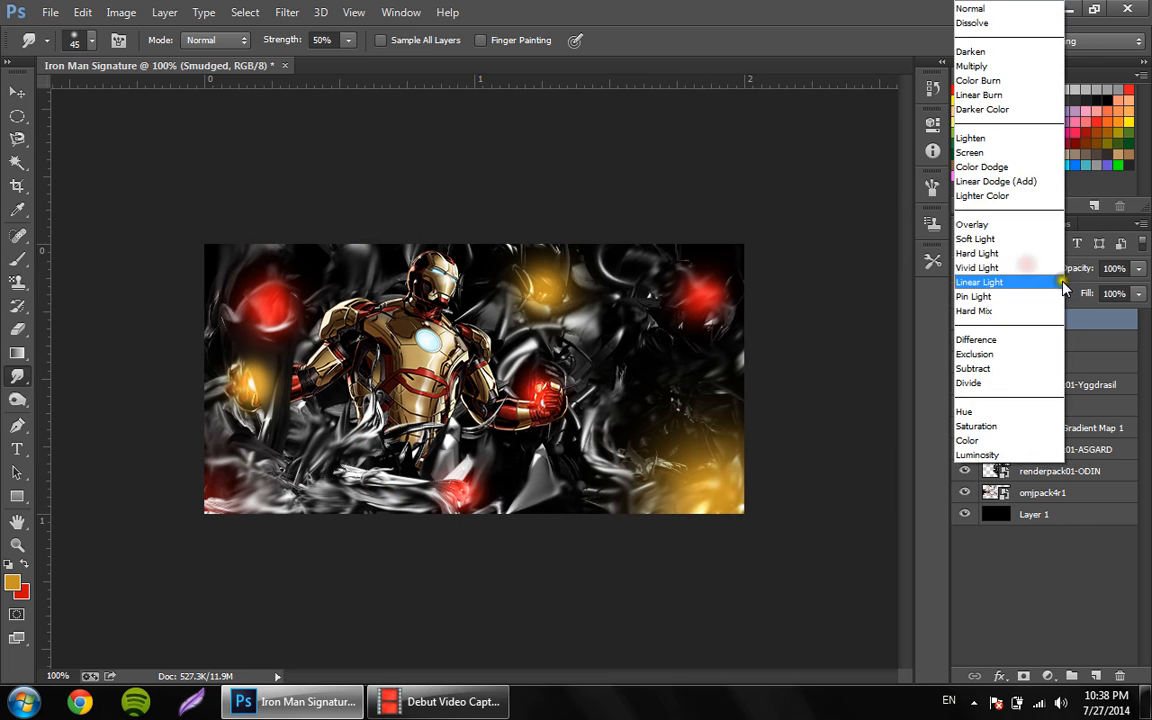
left_click(1078, 331)
mouse_move(1052, 329)
left_mouse_down()
mouse_move(962, 345)
mouse_move(1034, 337)
left_mouse_up()
left_click(1034, 320)
left_click(1028, 268)
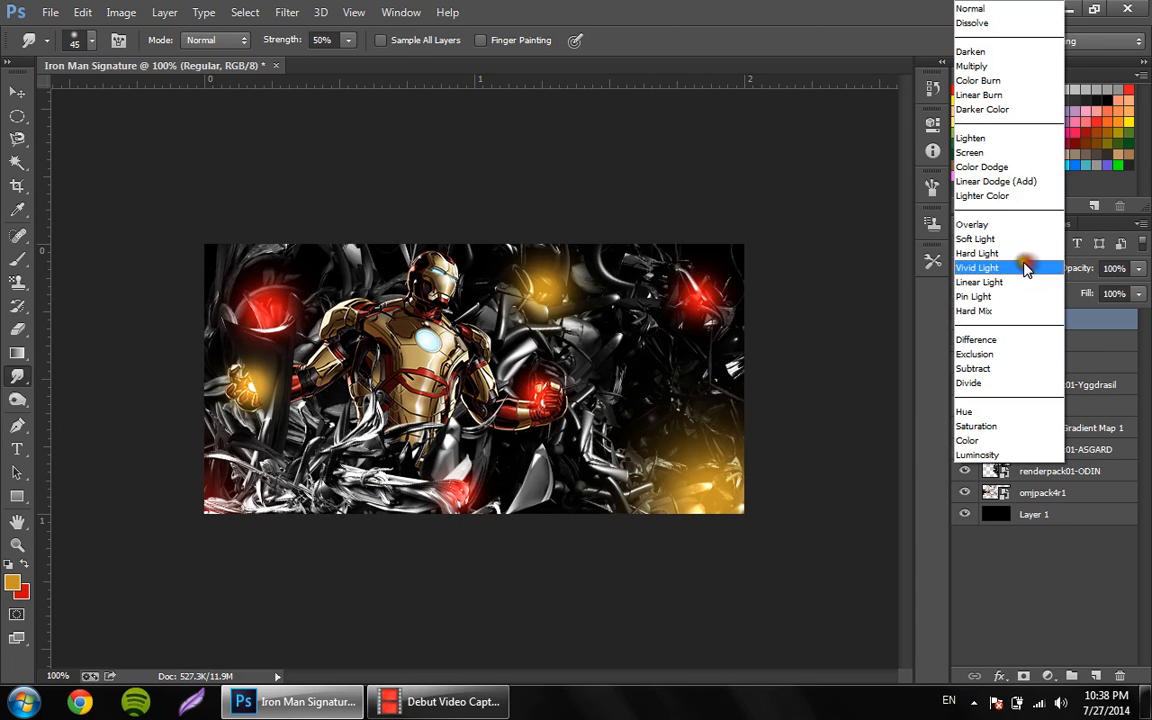
left_click(970, 138)
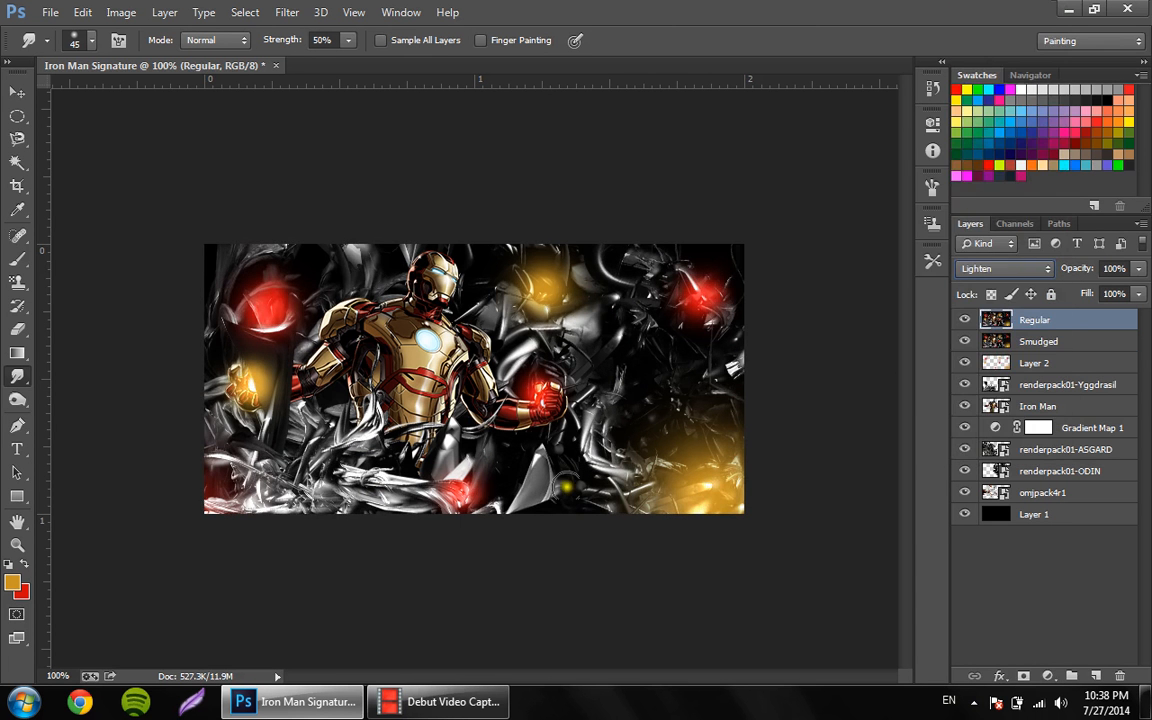
left_click(1112, 269)
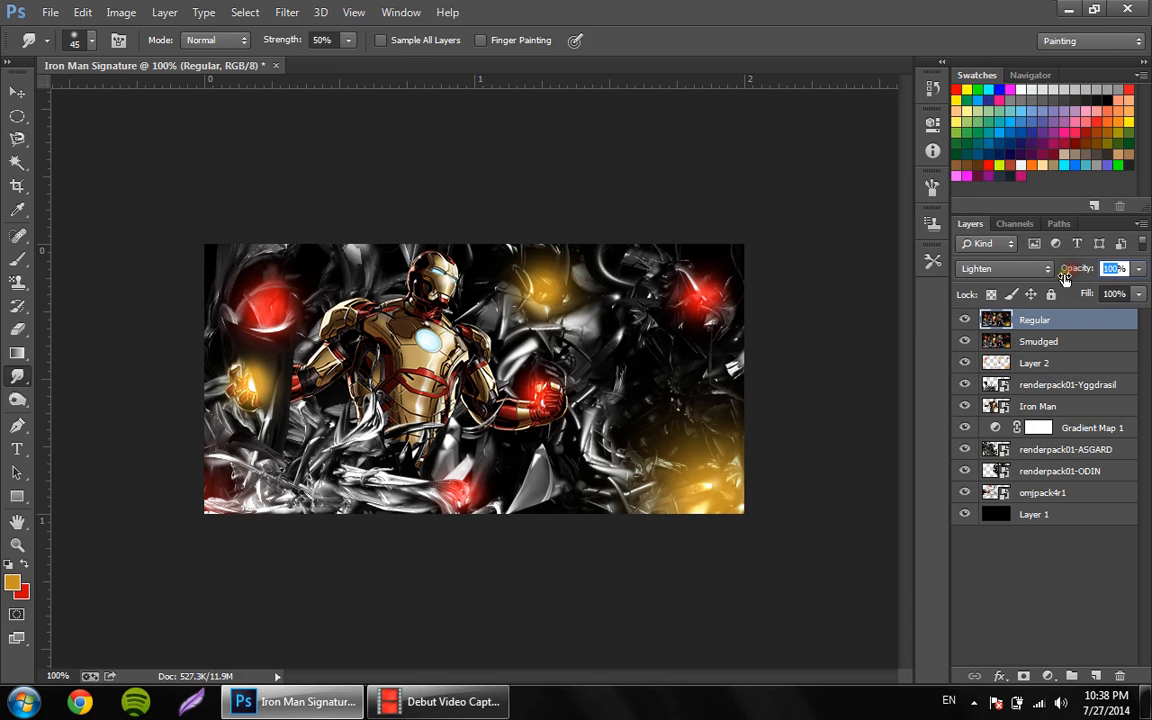
key("Return")
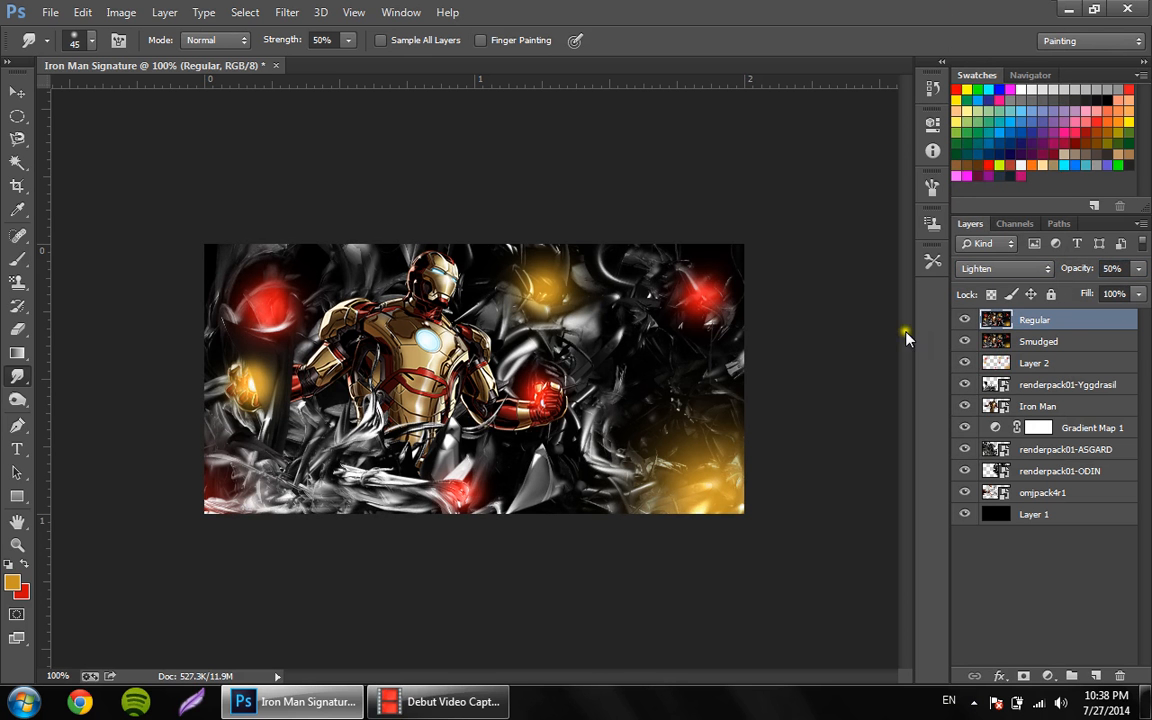
Add a new layer above Regular and apply the merged image to it with Multiply blending at 100% opacity
key("ctrl+shift+alt+n")
left_click(121, 12)
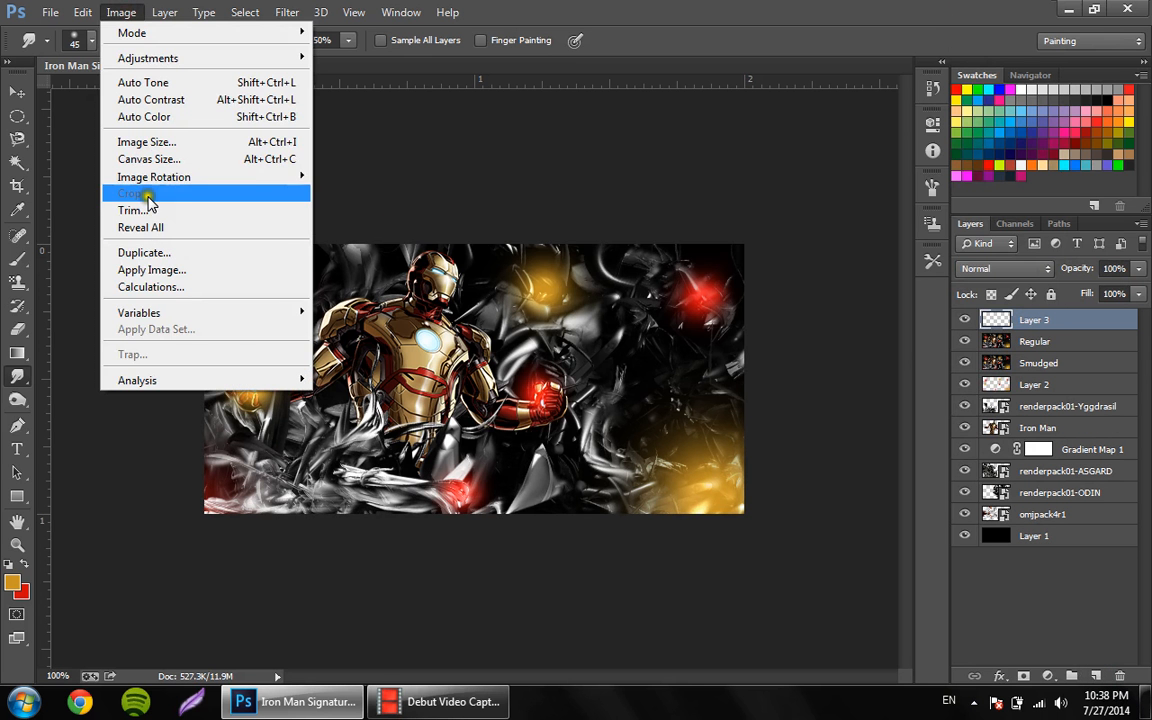
left_click(155, 271)
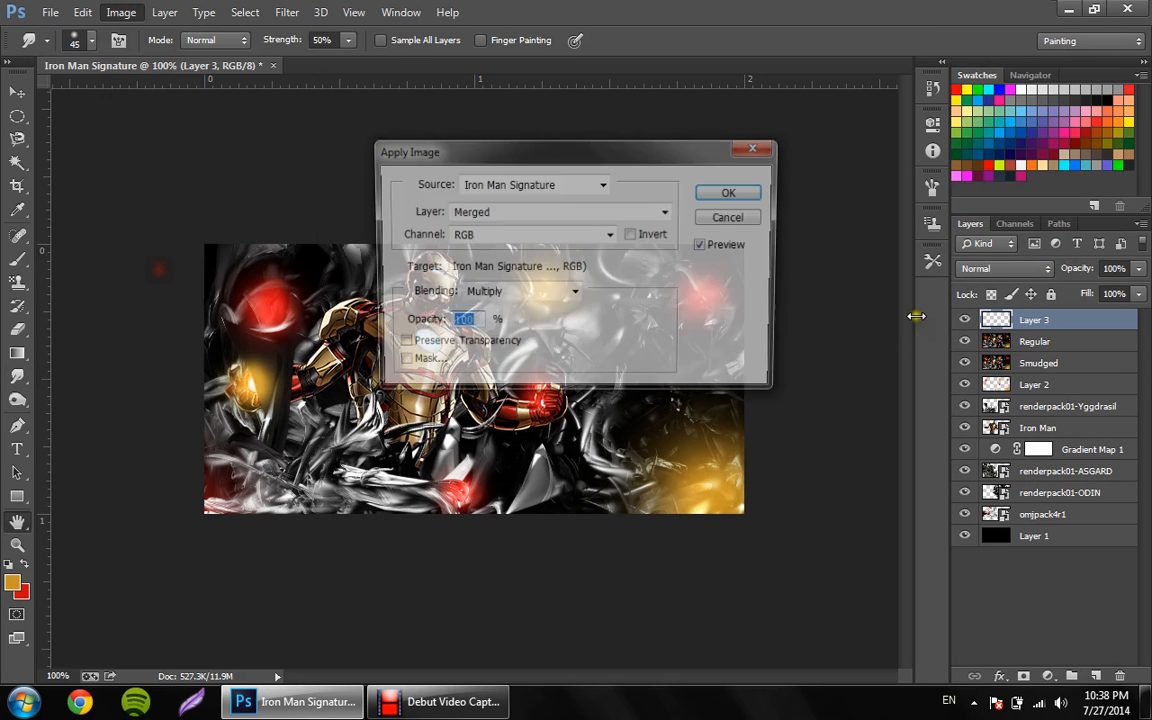
left_click(730, 192)
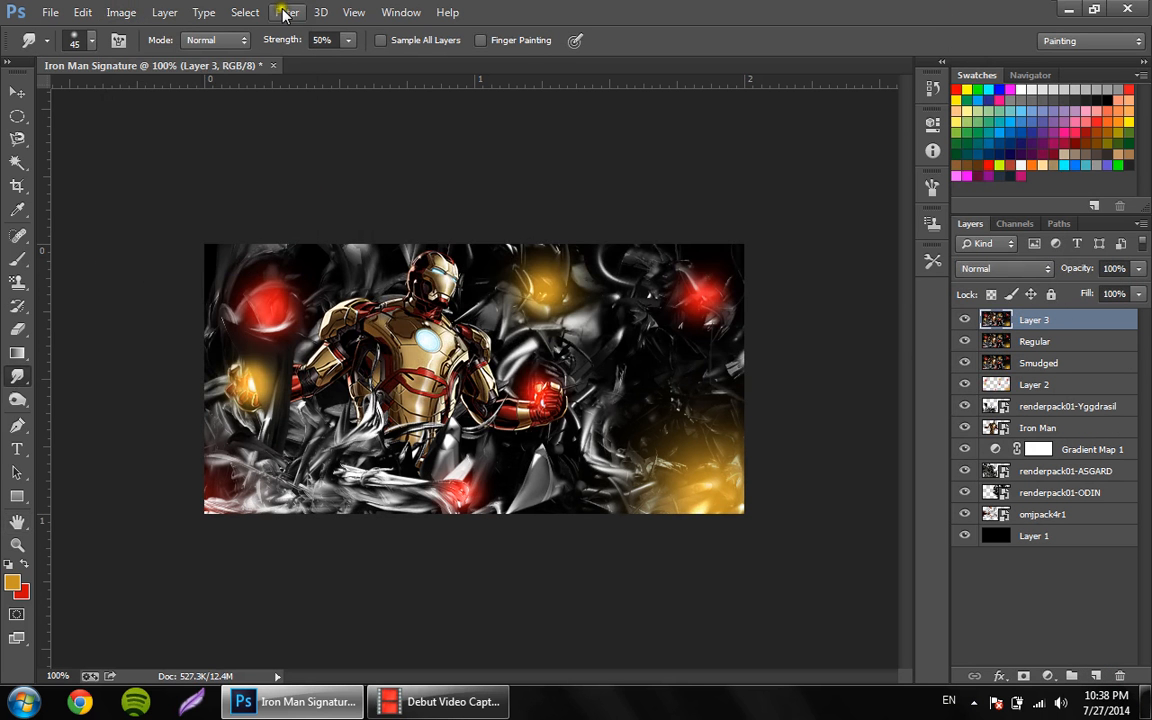
Apply the Sharpen filter to Layer 3, compare it by toggling its visibility, and adjust the layer's opacity
left_click(286, 12)
mouse_move(322, 297)
left_click(546, 238)
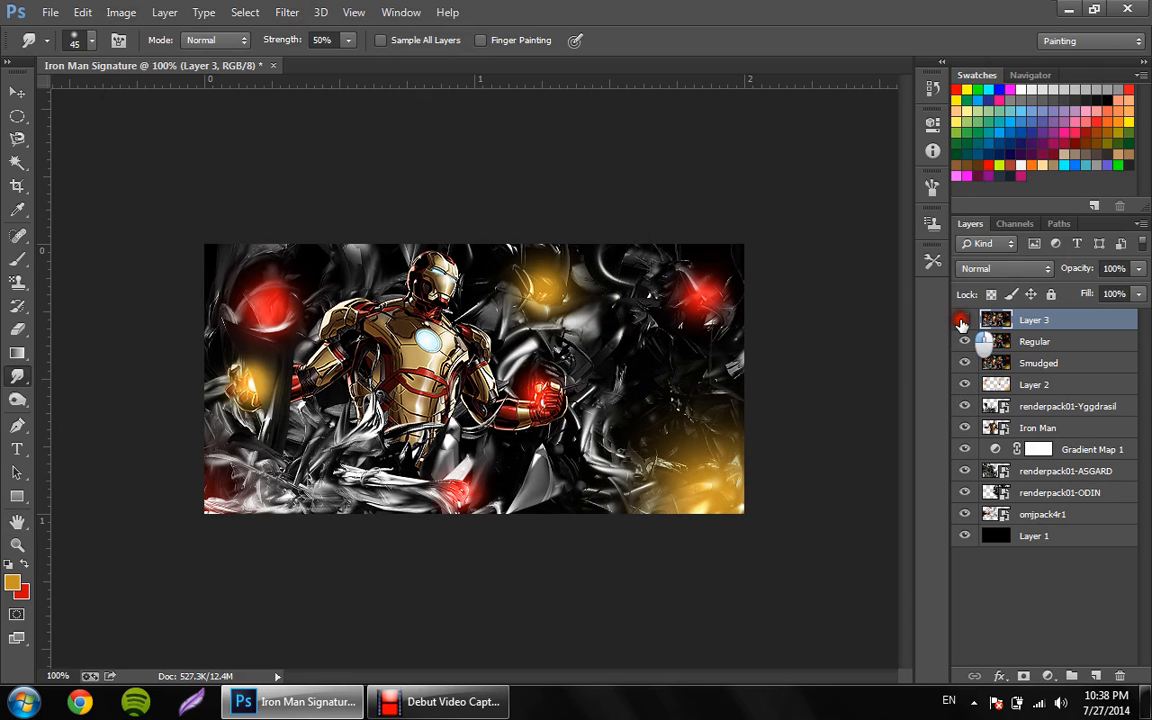
left_click(962, 321)
left_click(962, 321)
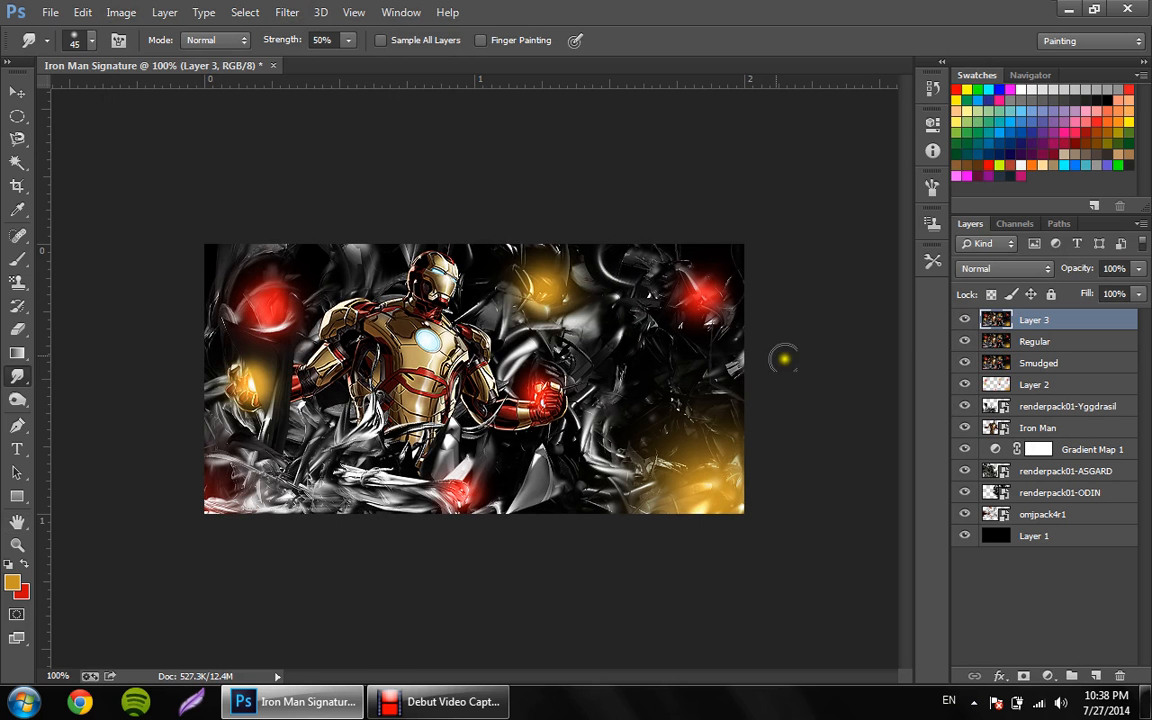
left_click(1118, 268)
key("Return")
Add a new layer above Layer 3 and apply the merged image to it with Multiply blending at 100% opacity
left_click(1096, 672)
left_click(121, 12)
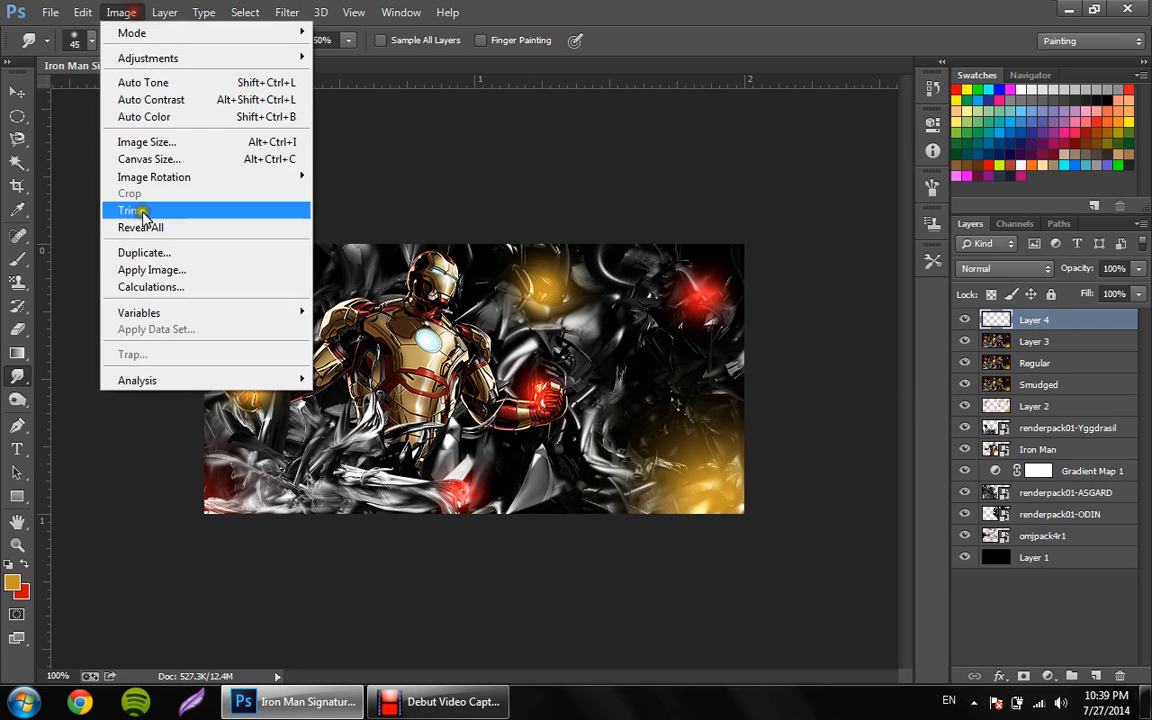
left_click(155, 270)
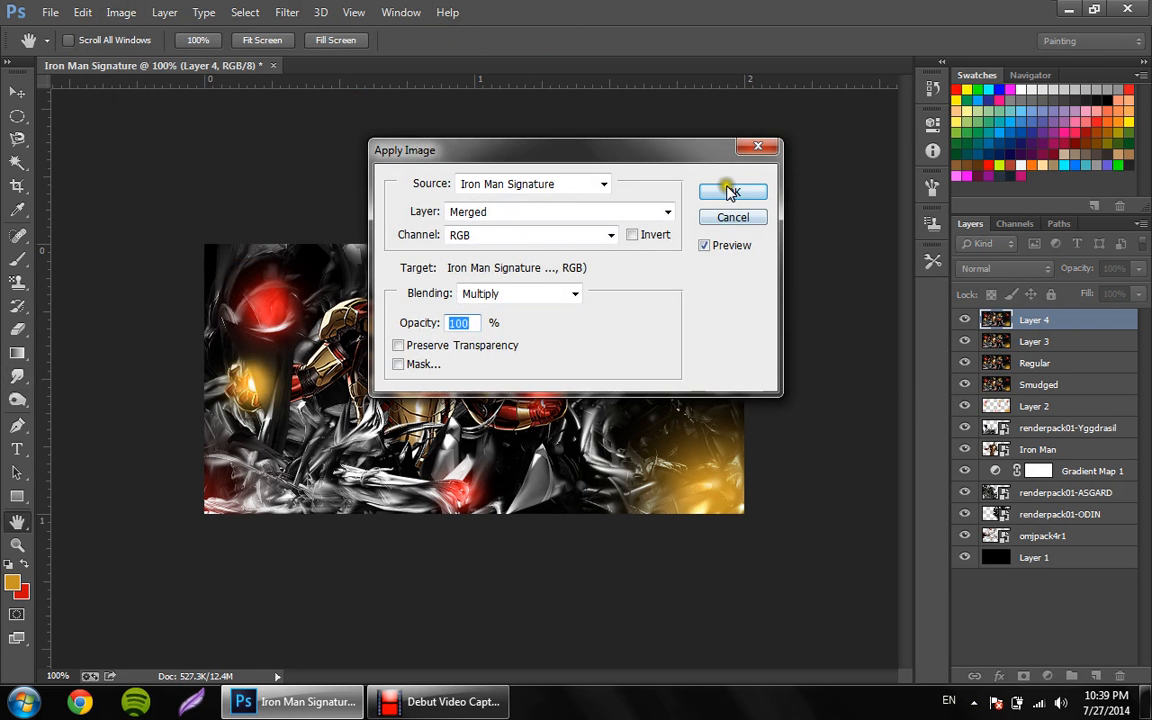
key("Return")
Apply a Gaussian Blur to Layer 4
left_click(287, 14)
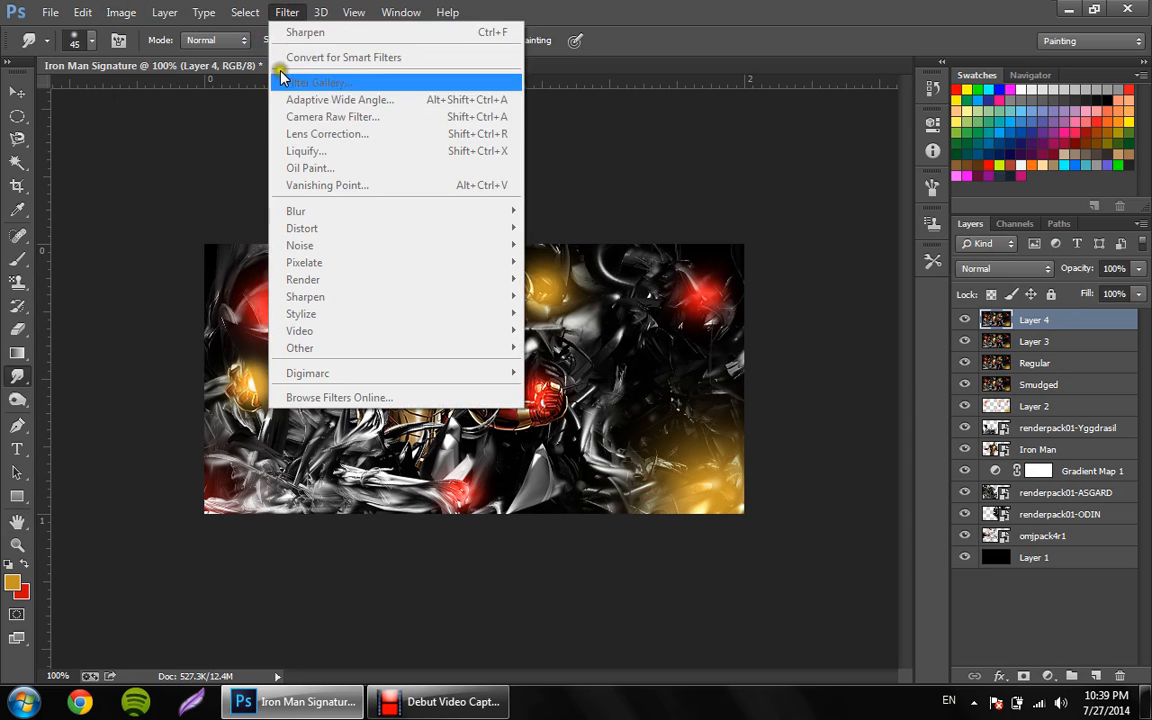
left_click(1046, 319)
left_click(287, 12)
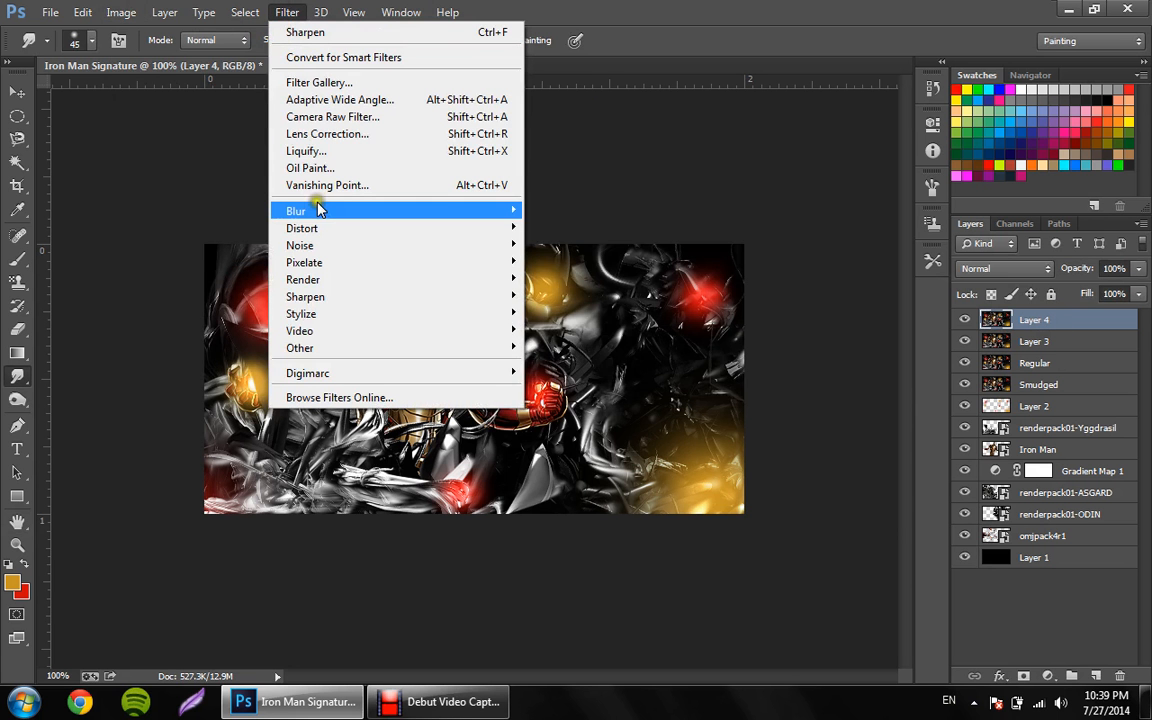
mouse_move(438, 211)
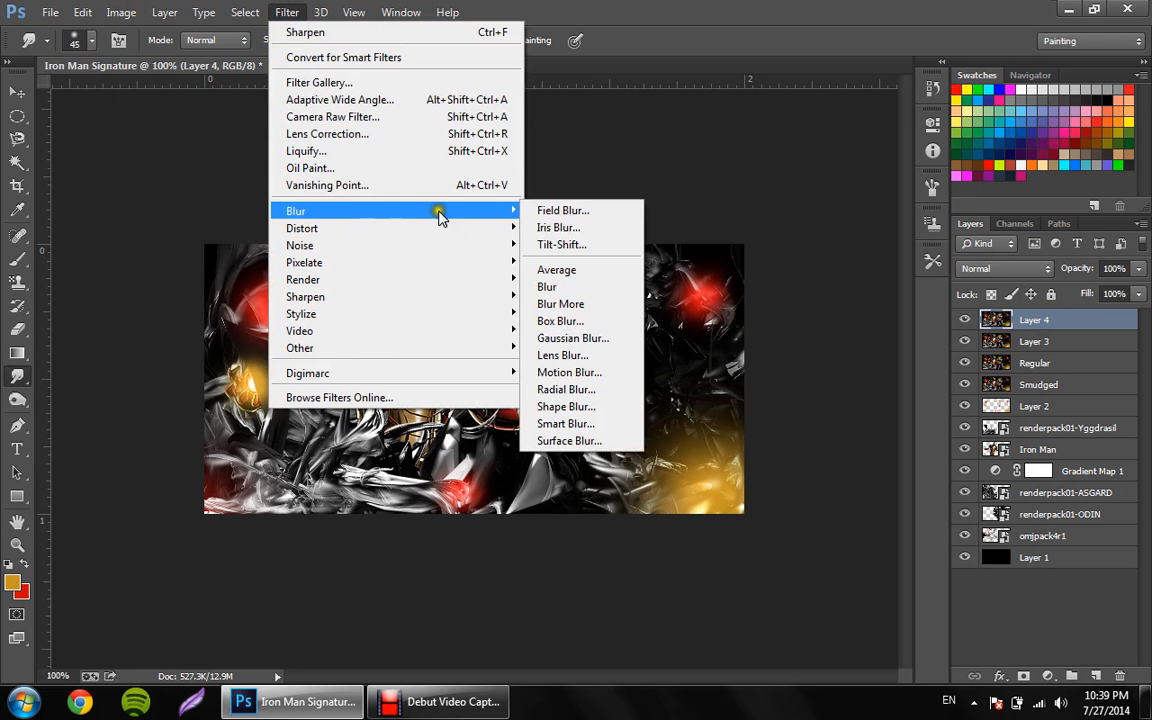
left_click(572, 338)
left_click(893, 225)
Set Layer 4 to Lighten blending at 75% opacity
left_click(1005, 268)
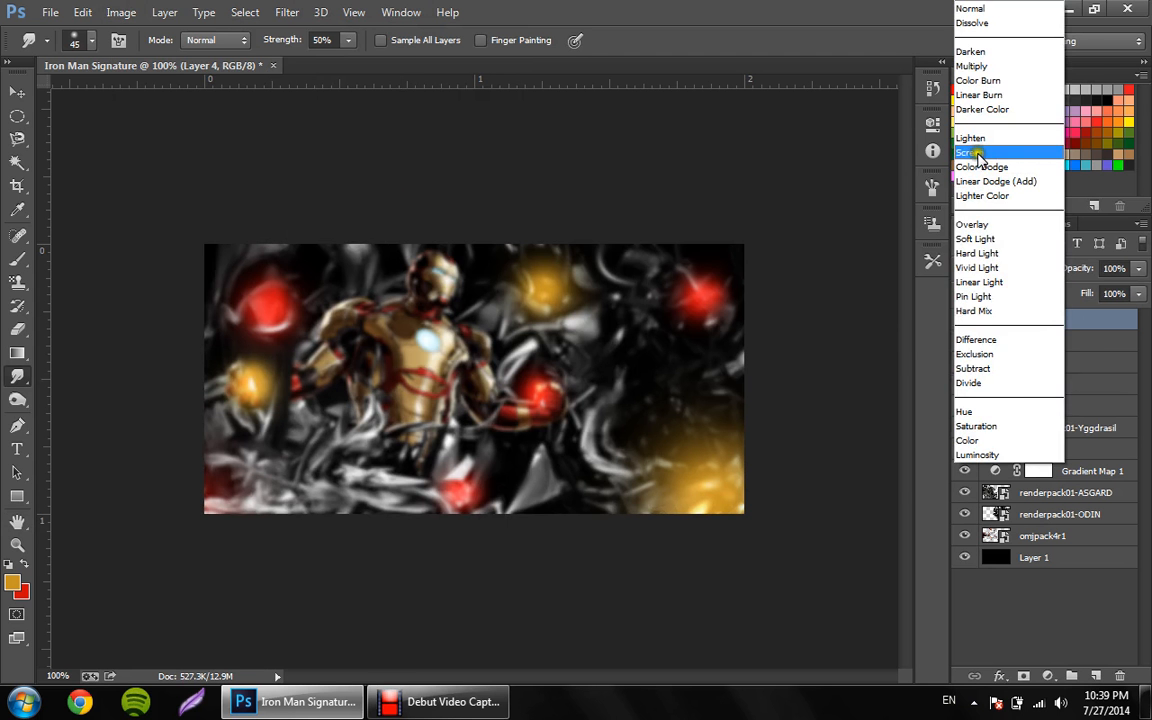
left_click(972, 138)
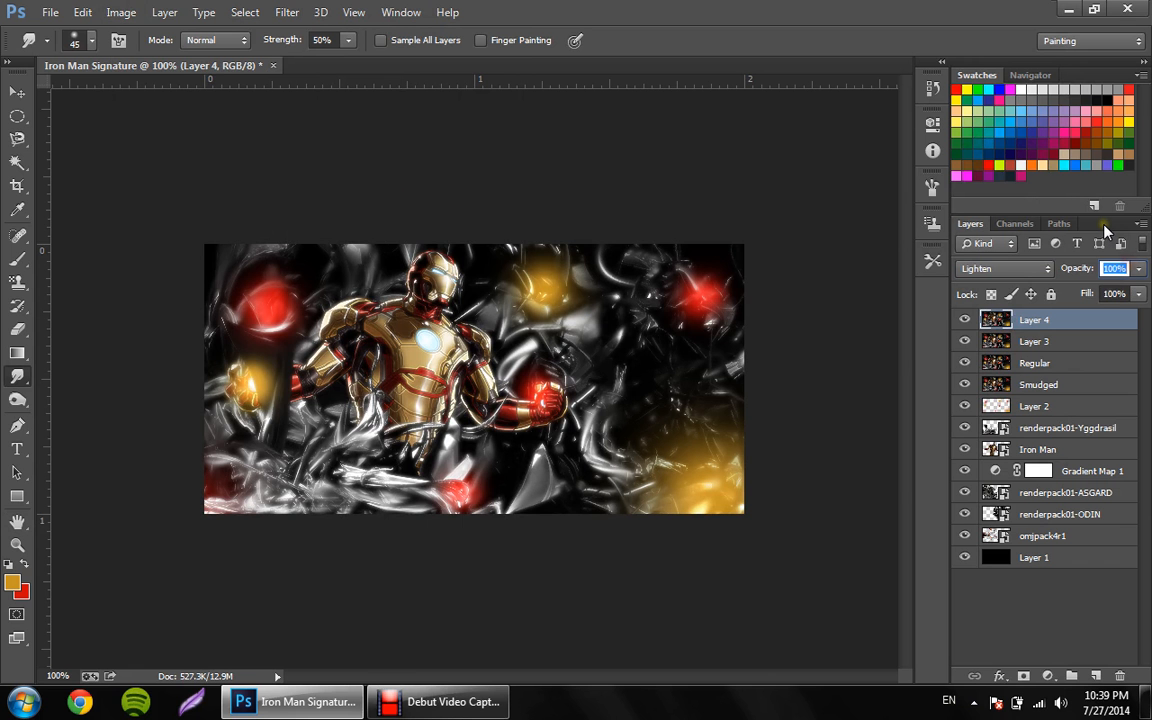
type("50")
key("BackSpace")
key("BackSpace")
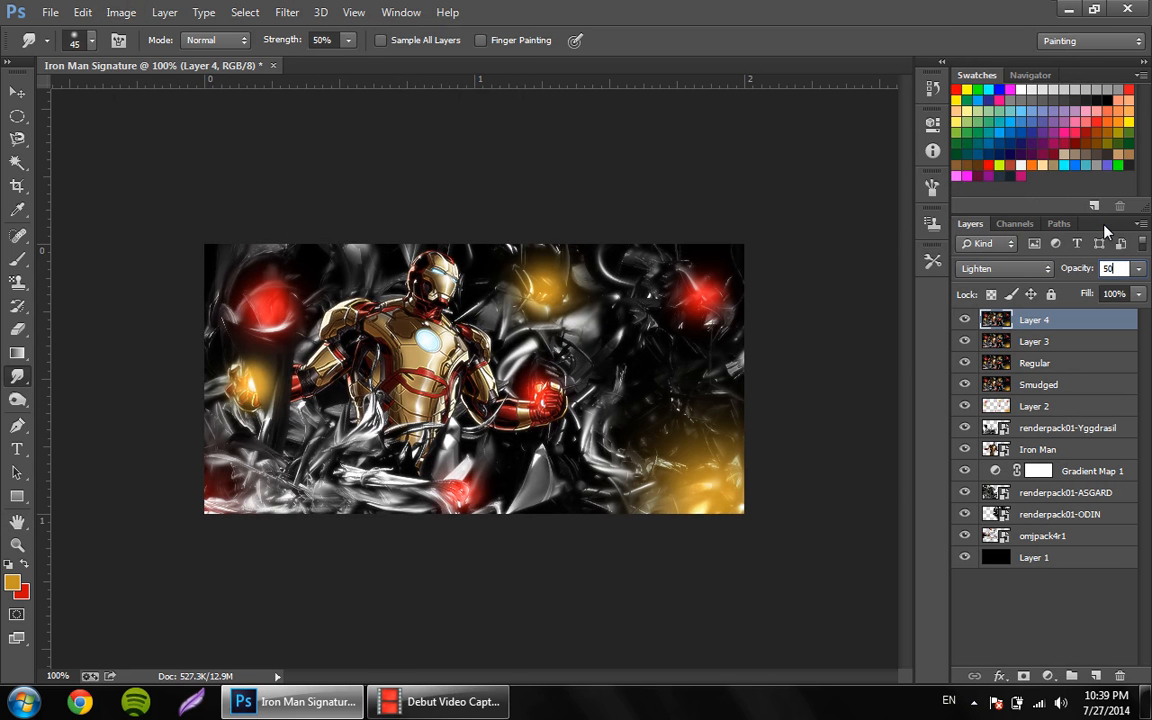
type("75")
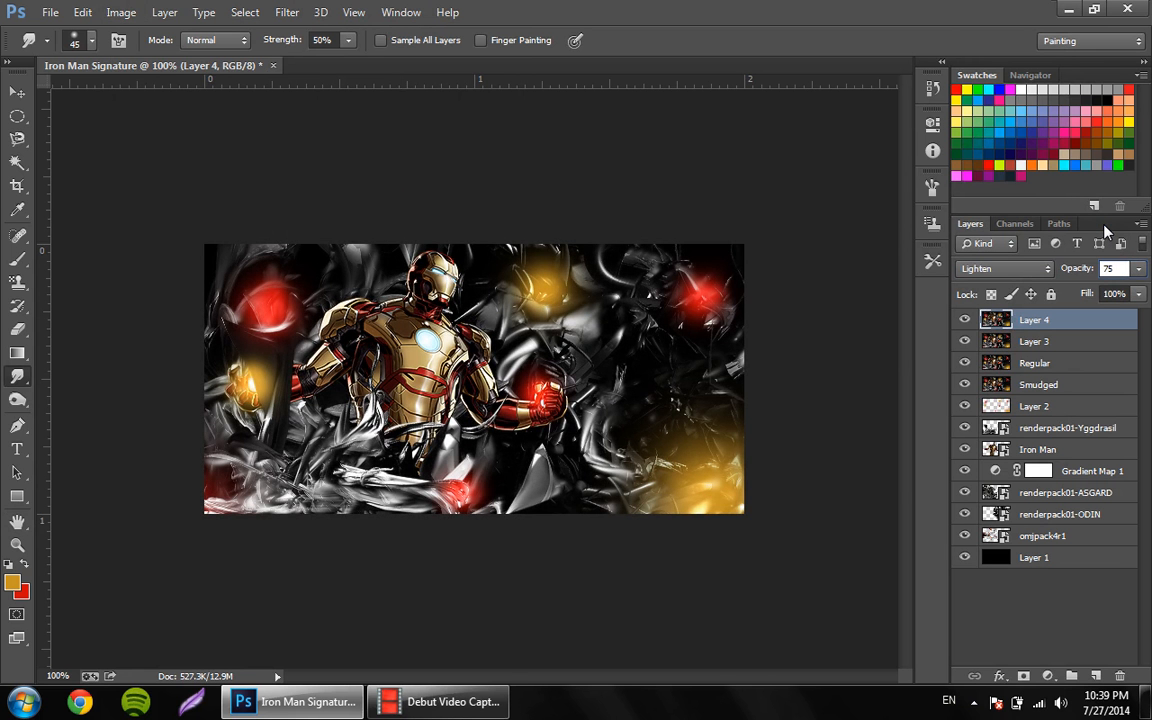
key("Return")
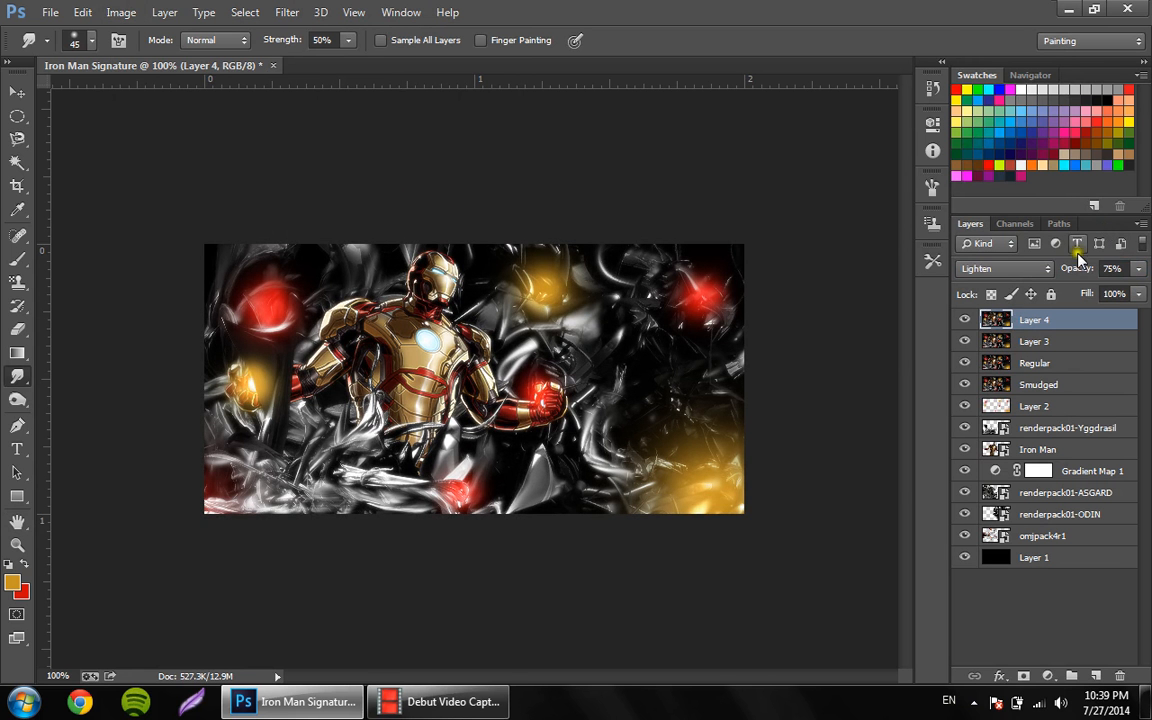
Add a new layer above Layer 4 and apply the merged image to it with Multiply blending at 100% opacity
left_click(1097, 677)
left_click(121, 13)
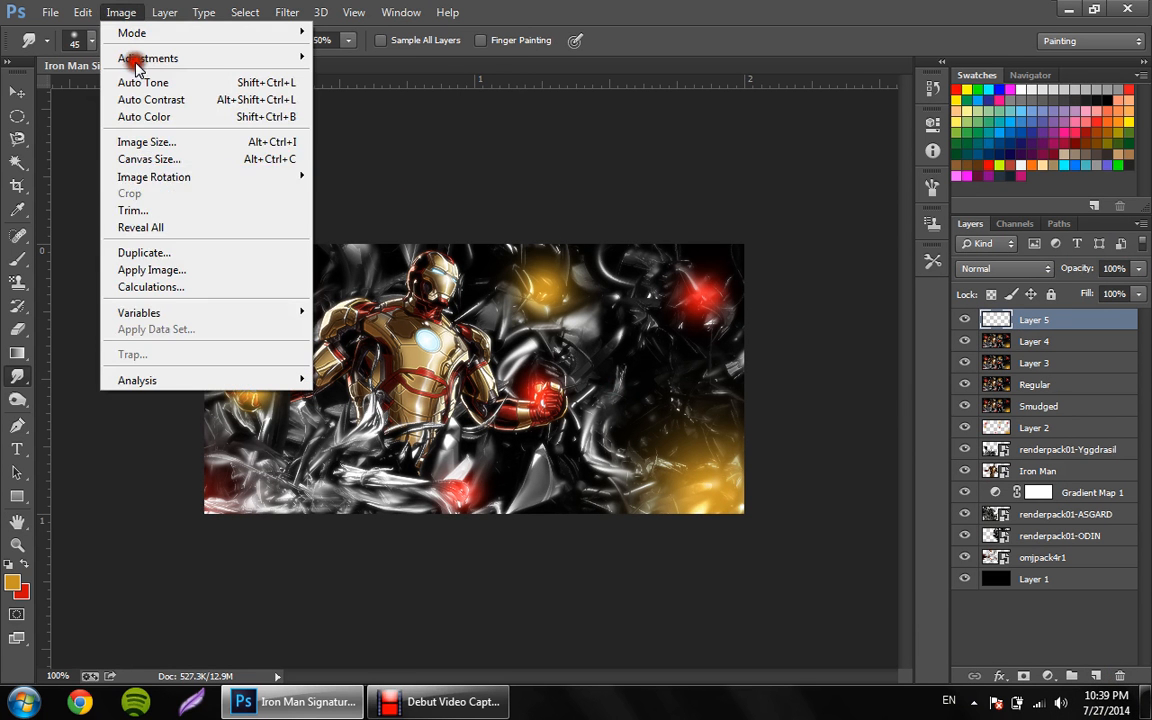
left_click(152, 272)
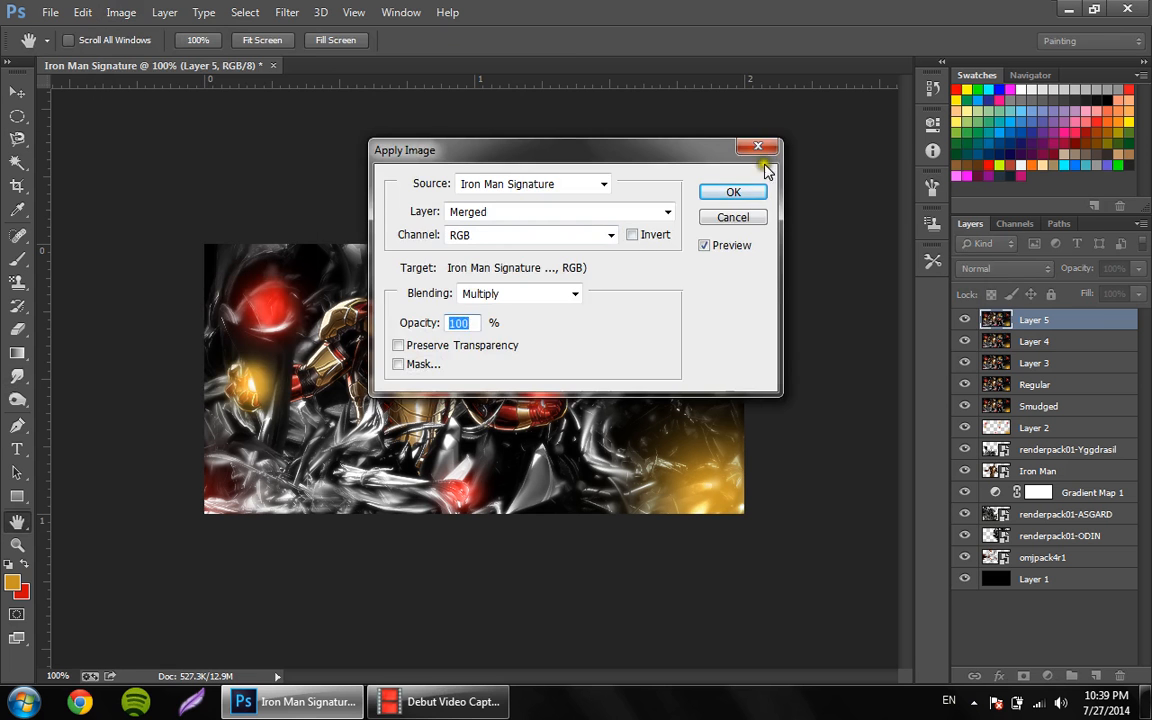
left_click(760, 195)
key("r")
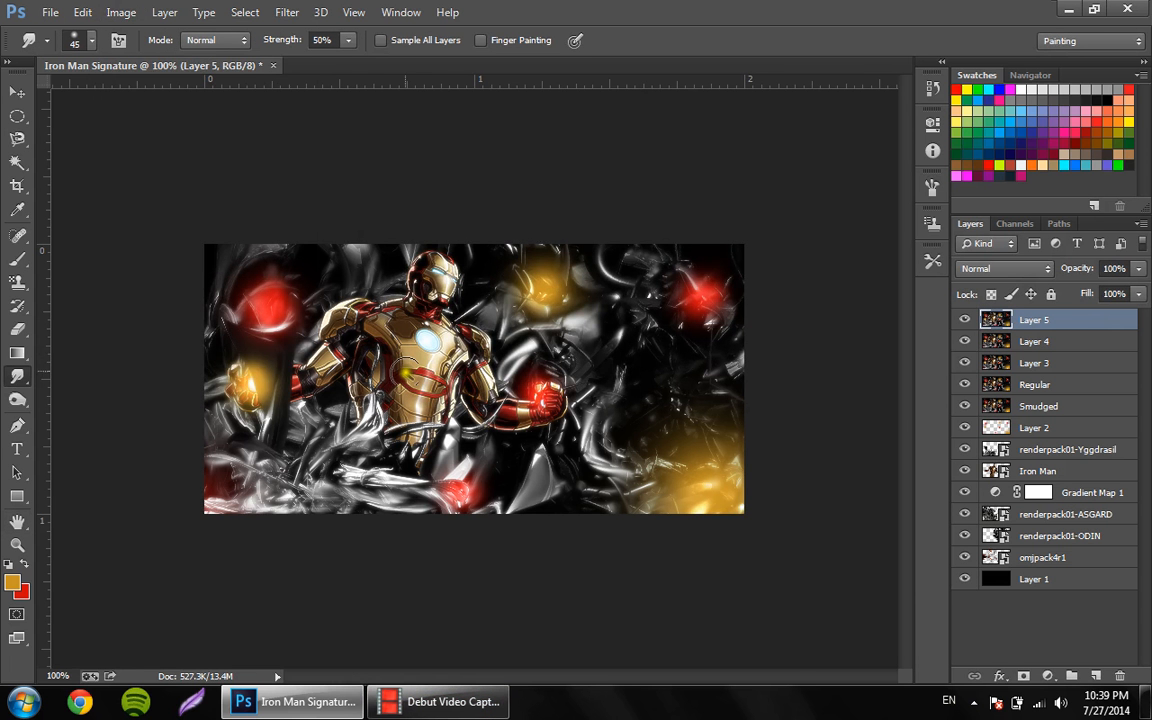
left_click(440, 701)
left_click(318, 550)
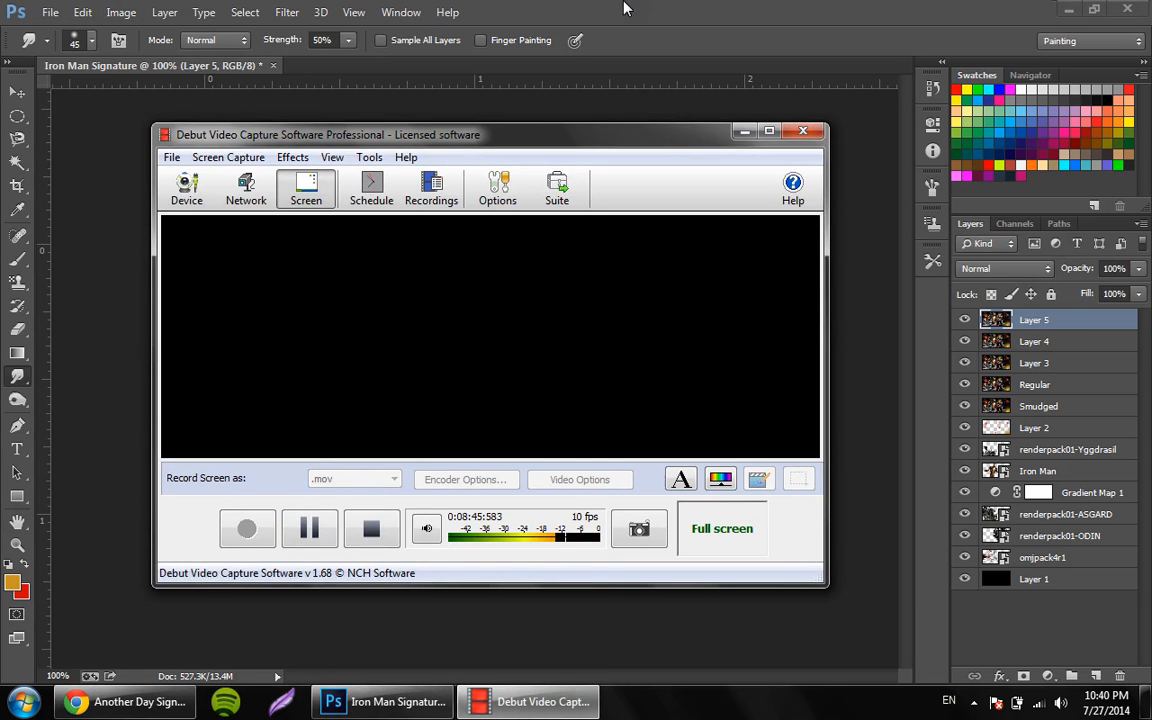
left_click(623, 8)
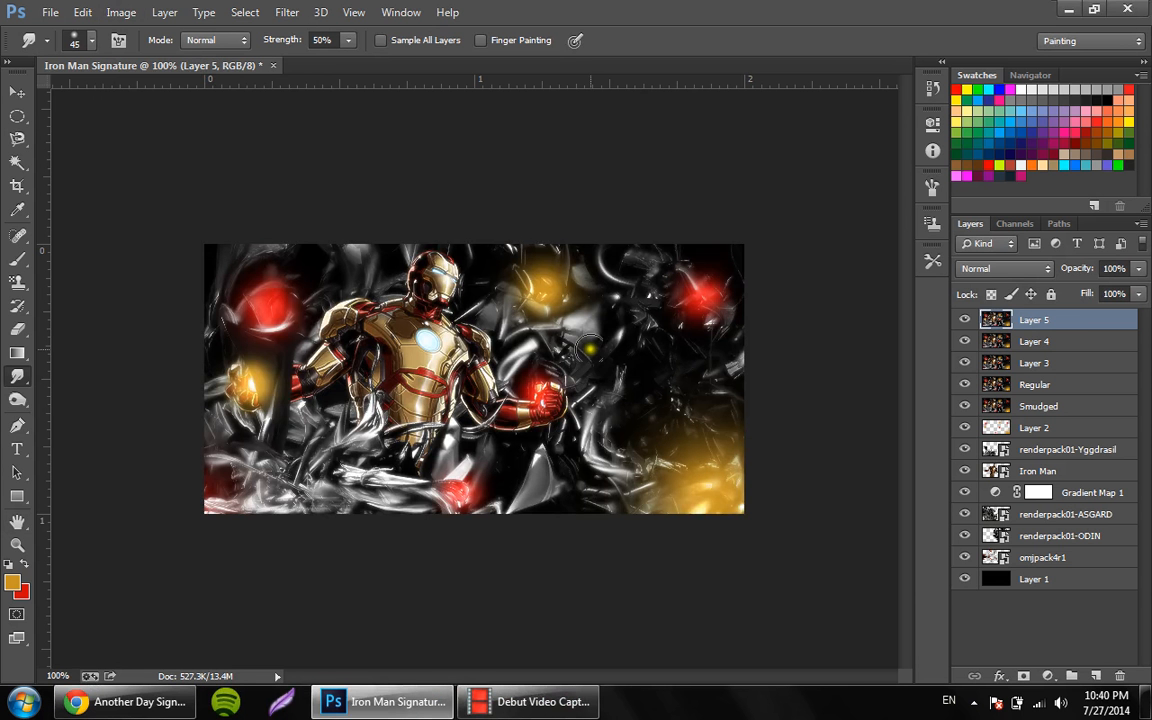
Apply the Sharpen filter to Layer 5 and set its opacity to 50%
left_click(287, 12)
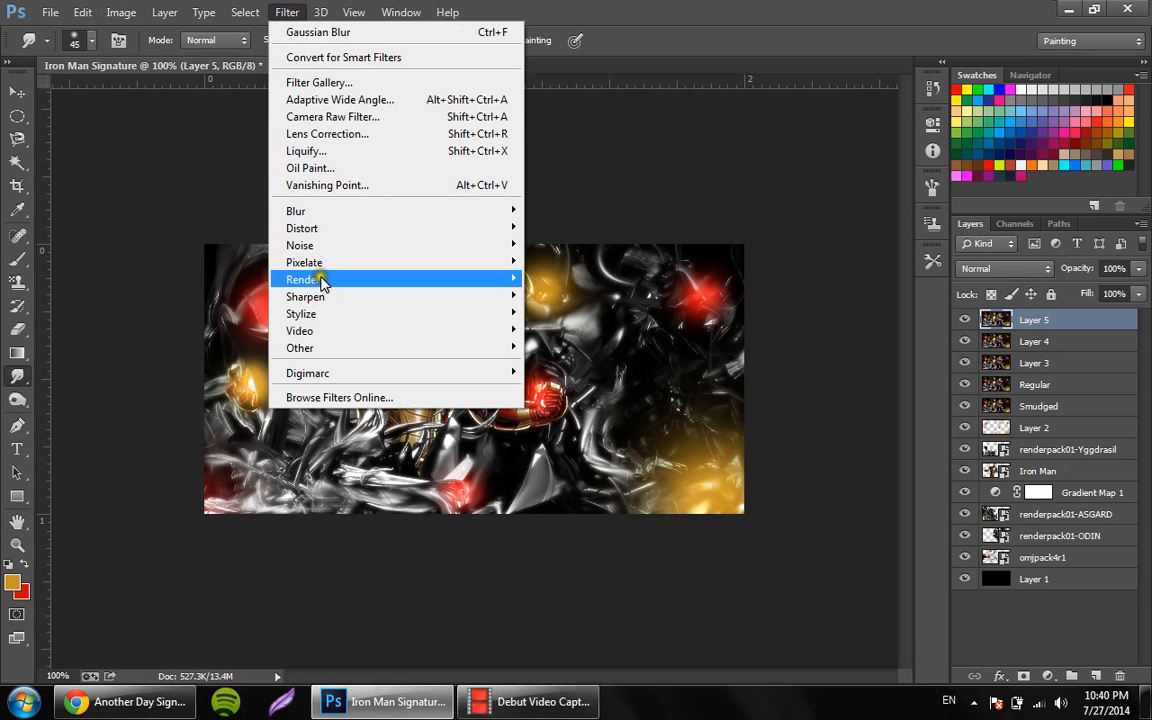
mouse_move(406, 298)
left_click(616, 314)
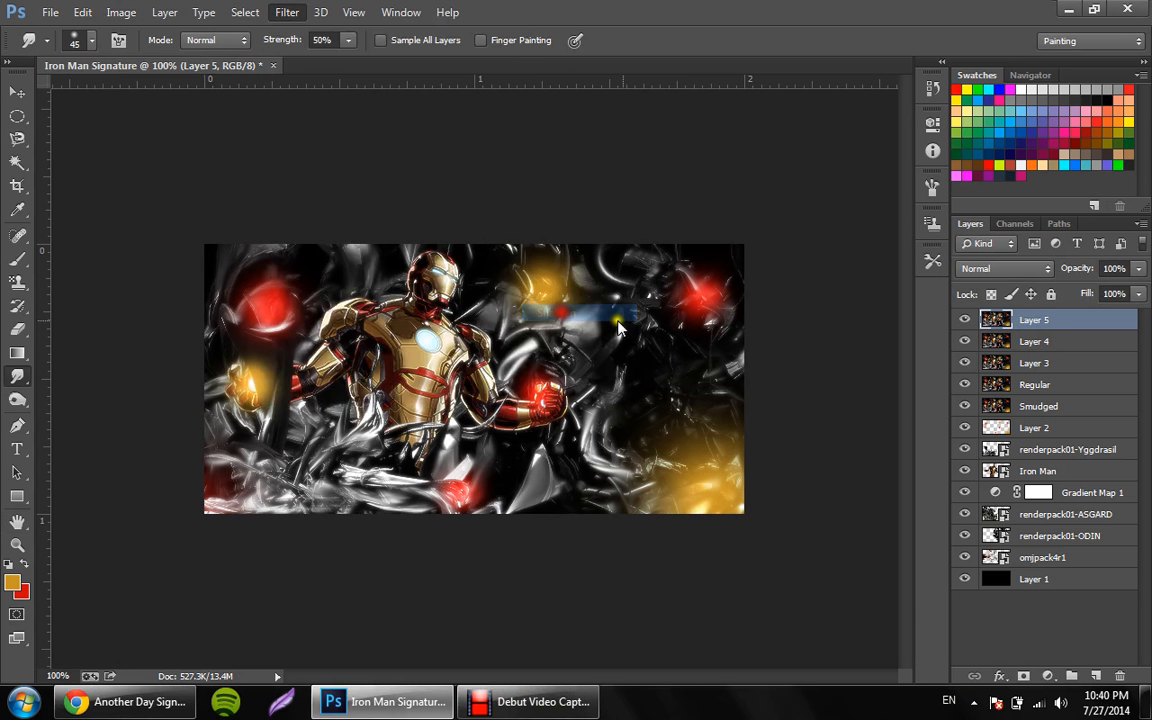
left_click_drag(1108, 268, 1136, 268)
key("Return")
Erase the background surrounding Iron Man on Layer 5 with a size 60 Eraser at 100% opacity, keeping the figure
left_click(17, 329)
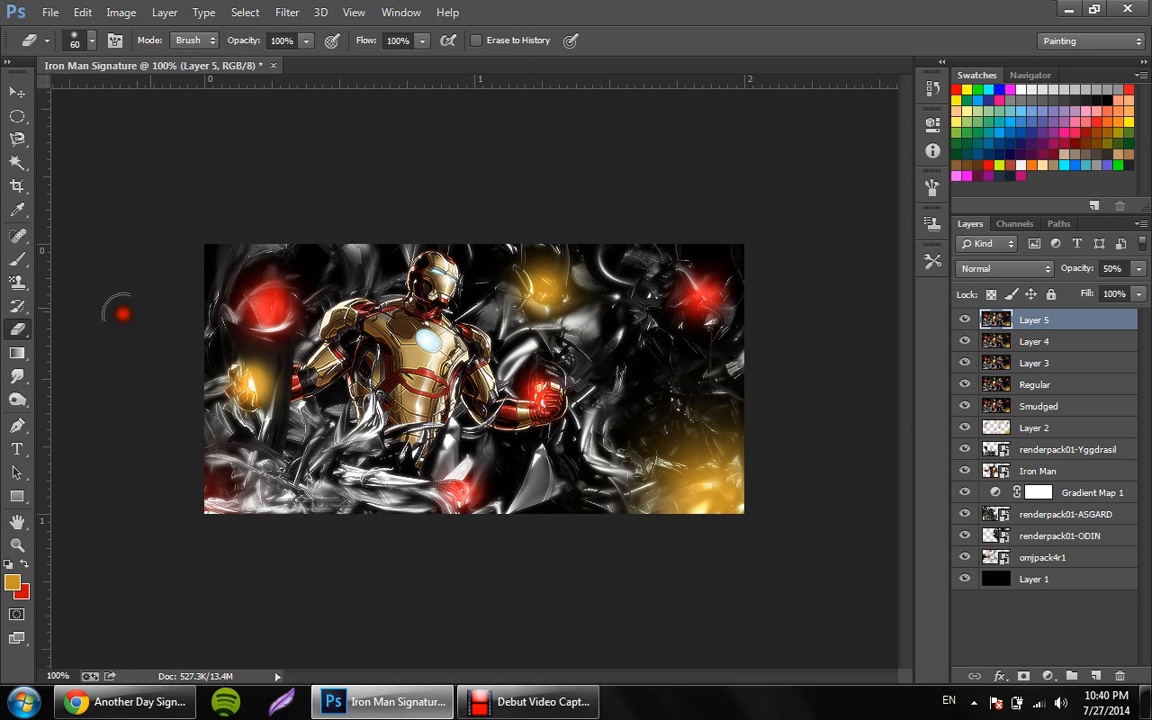
mouse_move(214, 256)
left_mouse_down()
mouse_move(346, 242)
mouse_move(353, 263)
mouse_move(386, 268)
mouse_move(355, 262)
mouse_move(232, 413)
mouse_move(231, 372)
mouse_move(252, 496)
mouse_move(310, 488)
mouse_move(437, 505)
mouse_move(331, 460)
mouse_move(338, 406)
mouse_move(399, 496)
mouse_move(466, 489)
mouse_move(466, 447)
mouse_move(578, 504)
mouse_move(642, 512)
mouse_move(774, 382)
mouse_move(729, 298)
mouse_move(661, 288)
mouse_move(675, 263)
mouse_move(569, 270)
mouse_move(540, 340)
mouse_move(582, 330)
mouse_move(608, 342)
mouse_move(612, 444)
mouse_move(514, 465)
mouse_move(645, 443)
mouse_move(553, 462)
mouse_move(712, 450)
mouse_move(719, 377)
mouse_move(700, 285)
mouse_move(519, 552)
mouse_move(447, 536)
mouse_move(346, 428)
mouse_move(212, 430)
mouse_move(230, 315)
mouse_move(301, 260)
mouse_move(350, 242)
mouse_move(368, 270)
mouse_move(382, 253)
mouse_move(496, 312)
mouse_move(521, 343)
mouse_move(548, 329)
mouse_move(657, 355)
mouse_move(563, 525)
mouse_move(468, 494)
mouse_move(330, 489)
mouse_move(313, 530)
left_mouse_up()
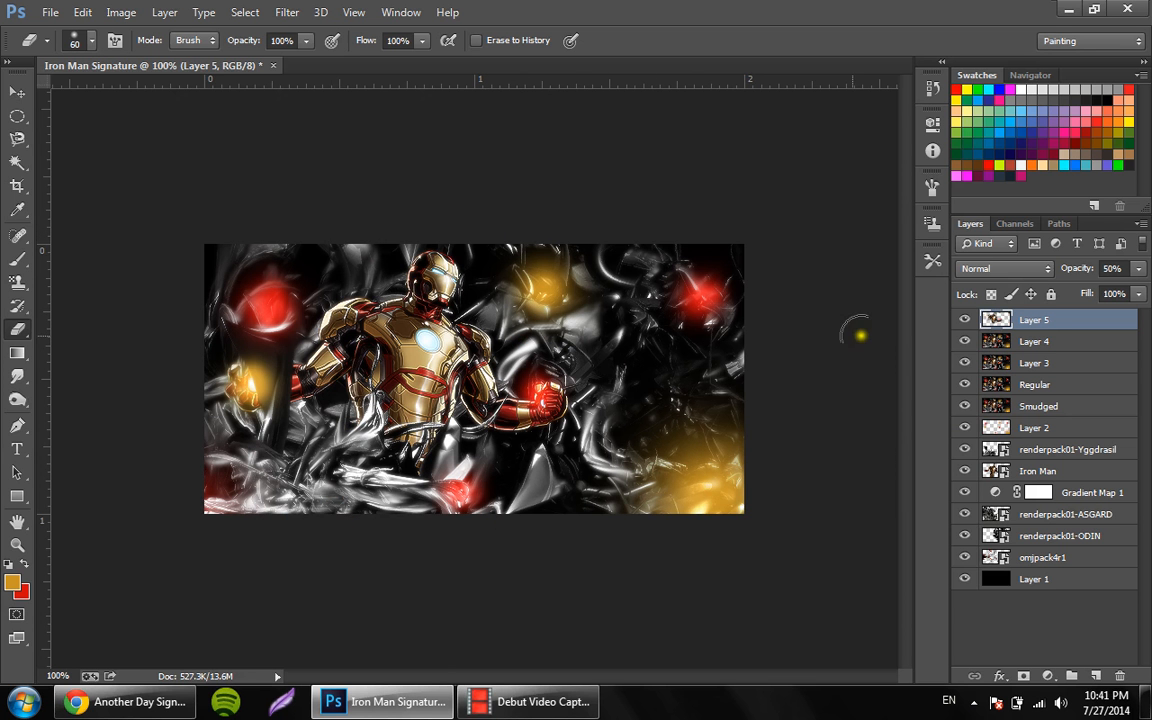
Add a new layer above Layer 5 and apply the merged image to it with Multiply blending
left_click(1097, 679)
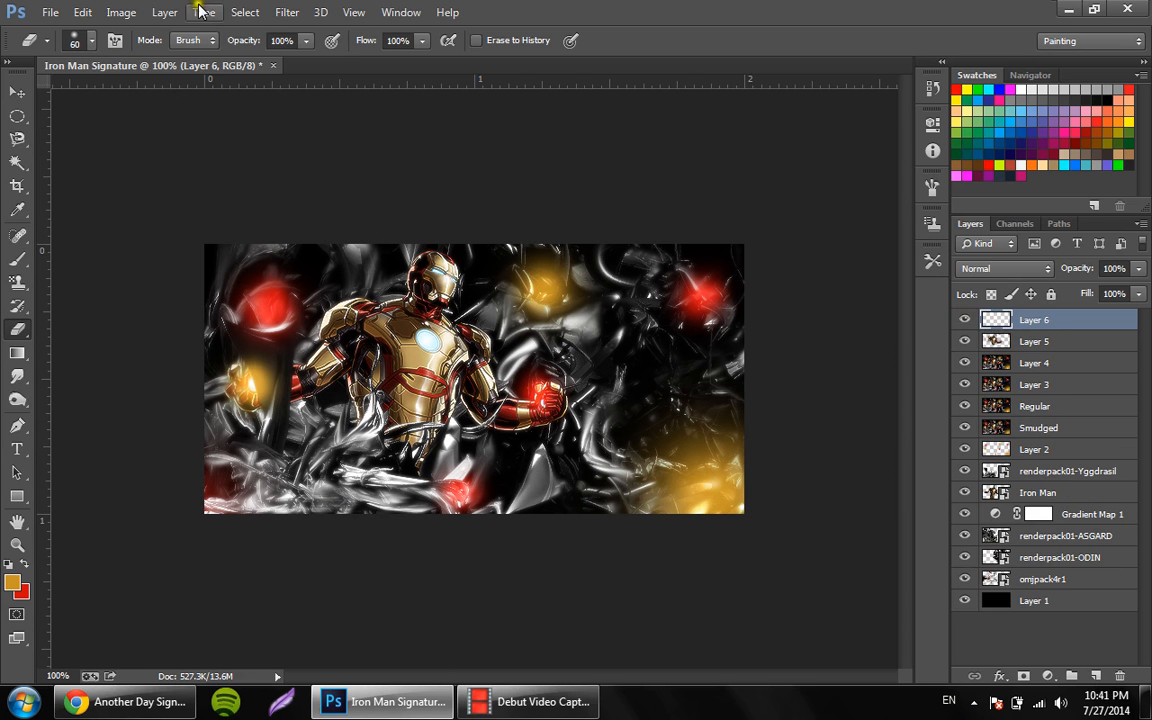
left_click(120, 12)
left_click(145, 264)
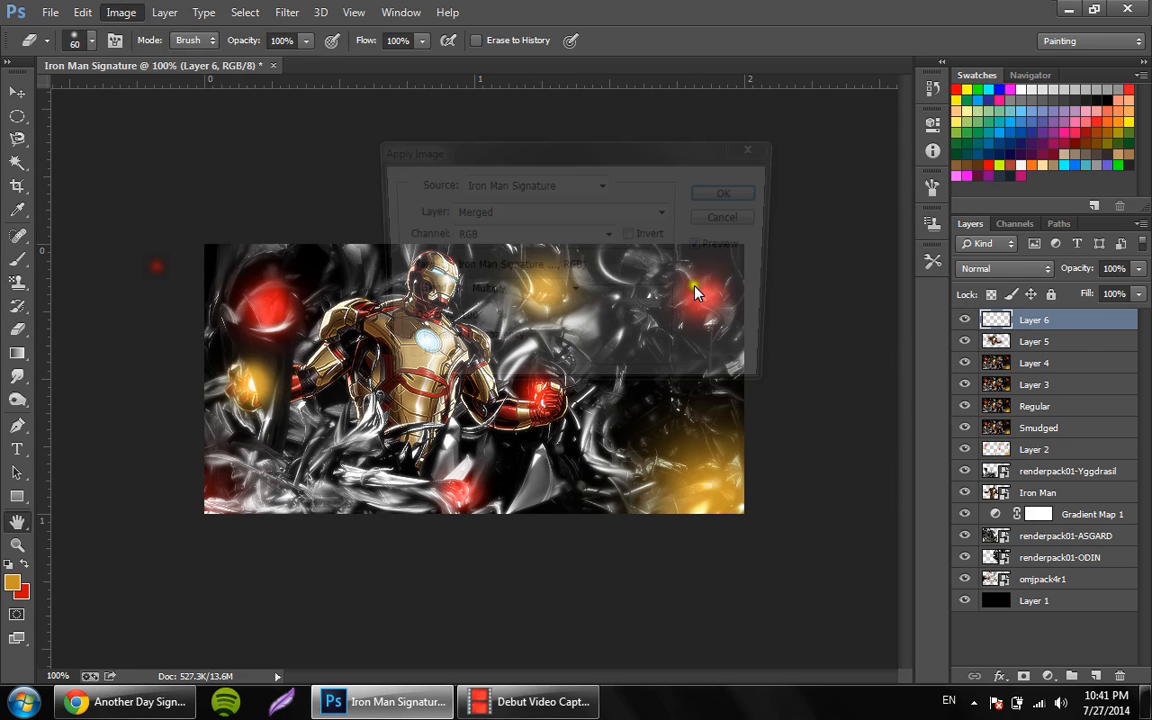
left_click(723, 193)
Apply a Gaussian Blur to the merged copy on Layer 6
left_click(287, 12)
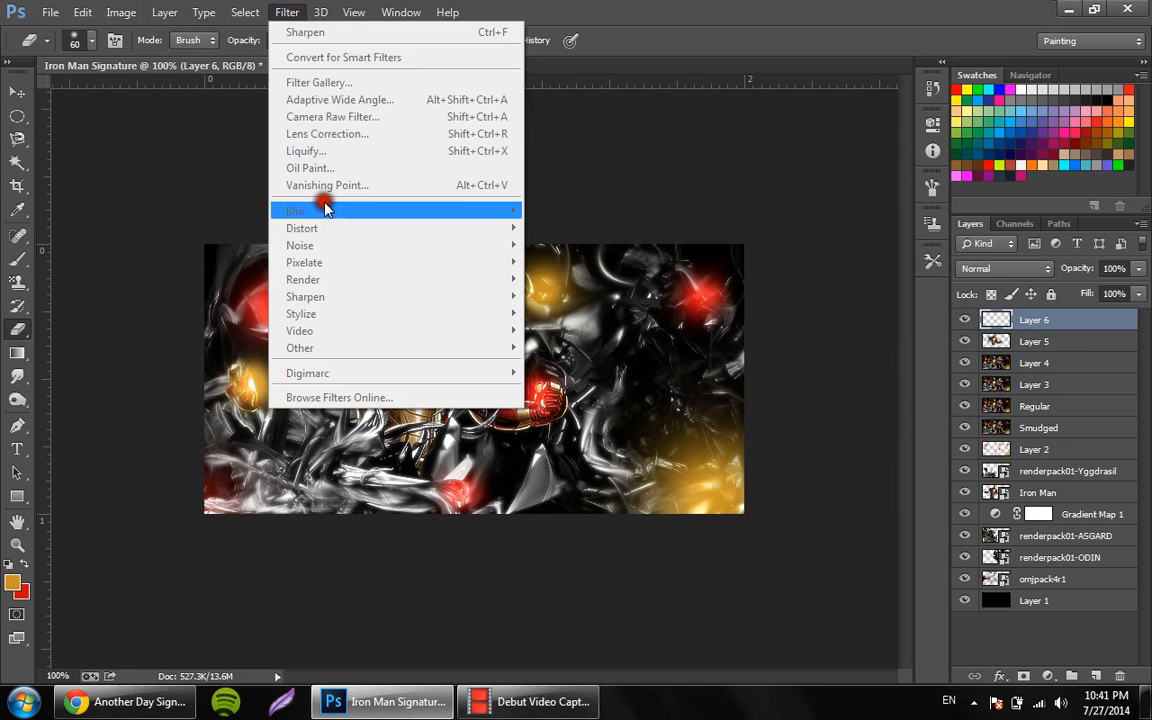
left_click(1068, 319)
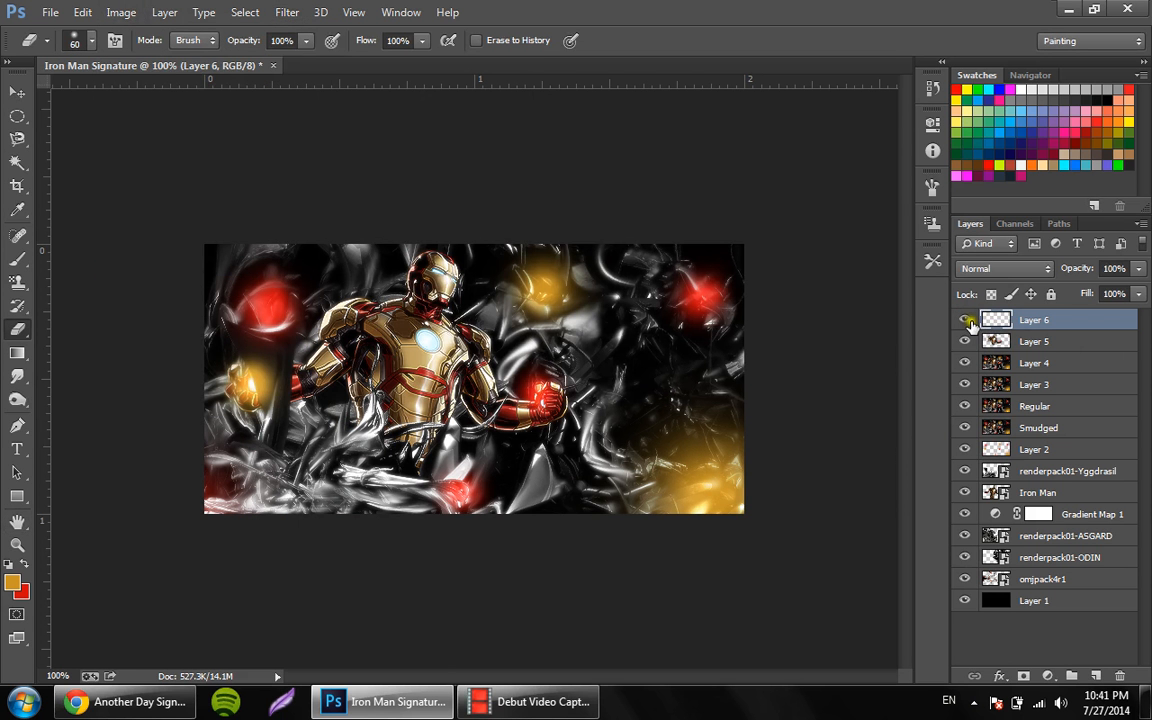
left_click(287, 12)
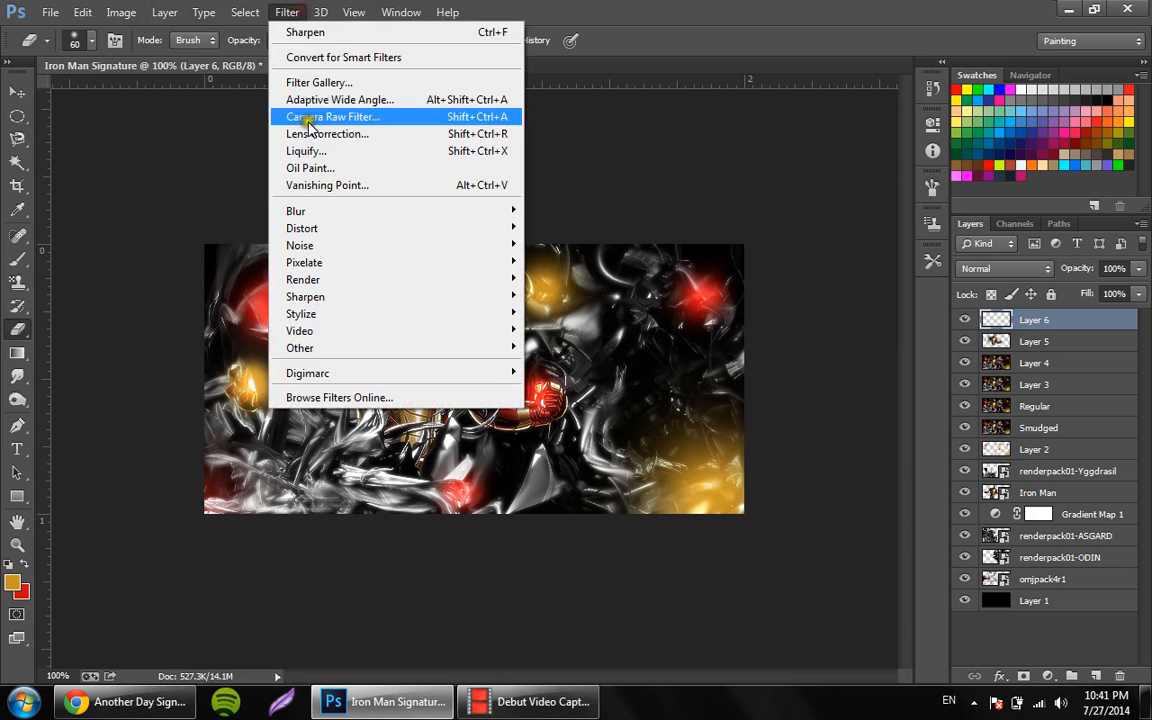
mouse_move(489, 214)
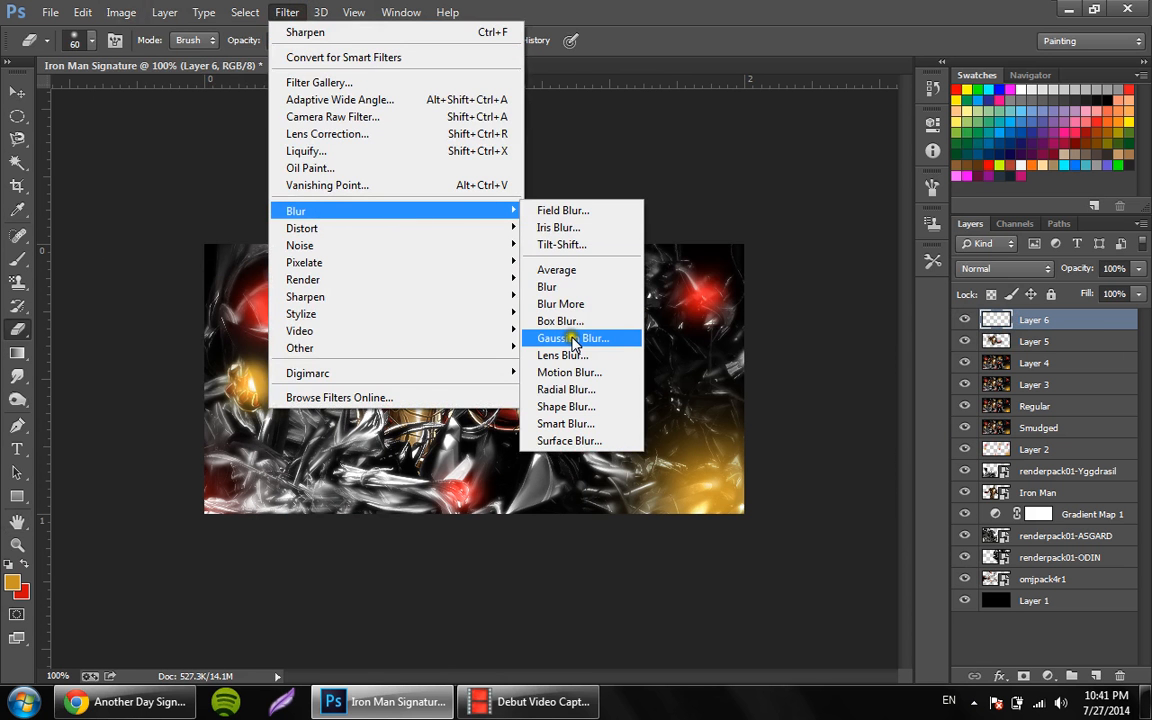
left_click(545, 337)
left_click(888, 219)
Set Layer 6 to Lighten blending at 50% opacity
left_click(1046, 268)
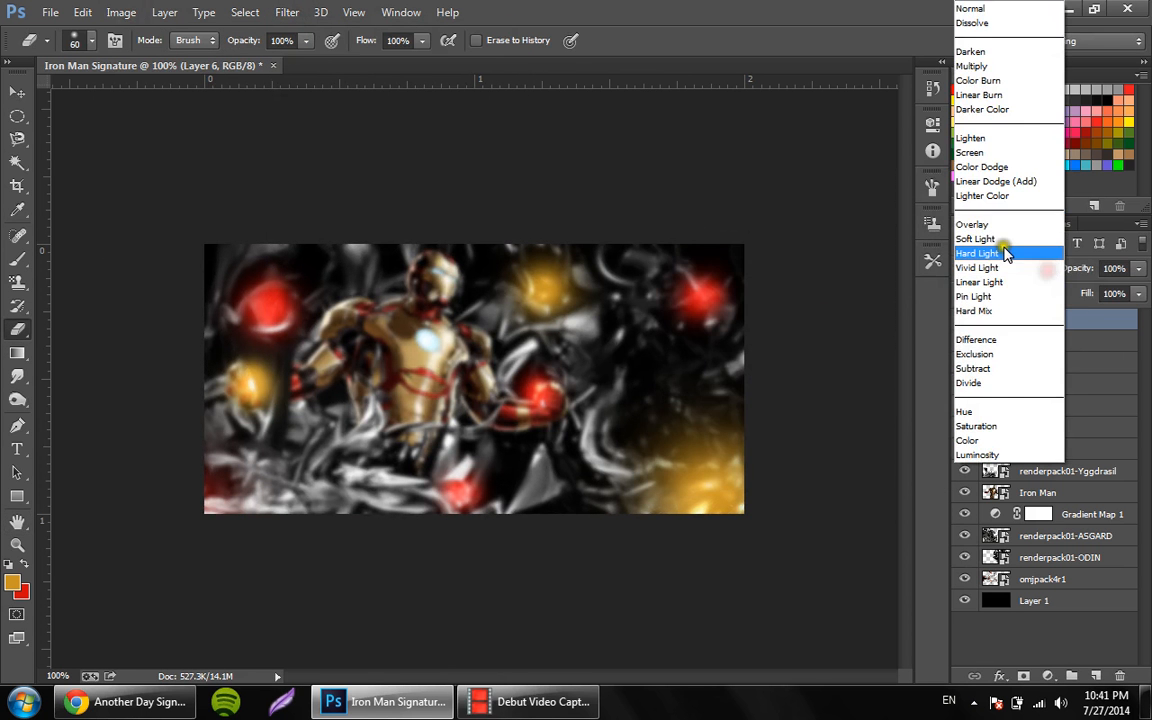
left_click(970, 138)
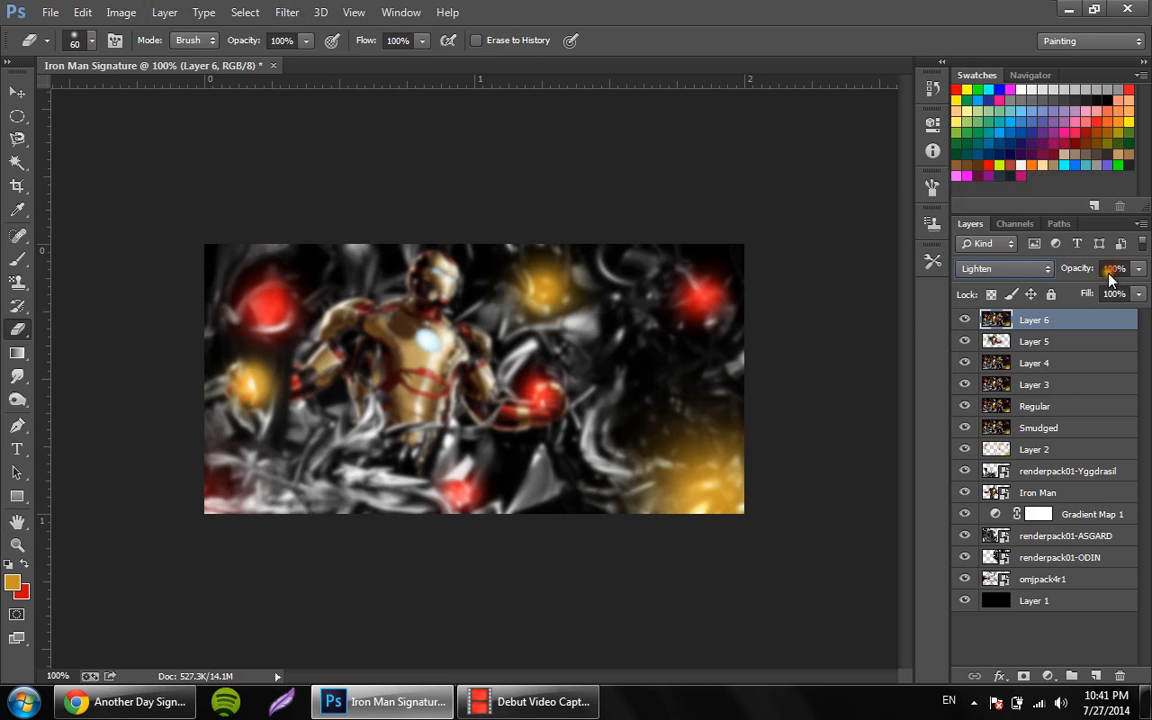
left_click(1138, 268)
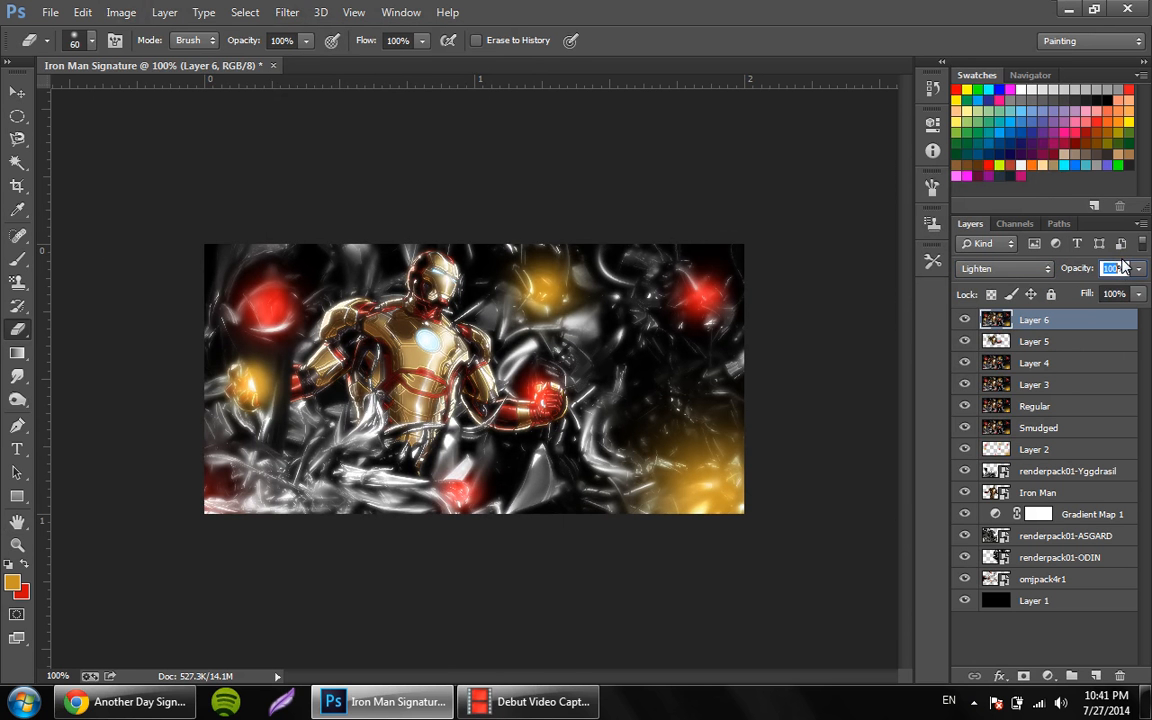
key("Return")
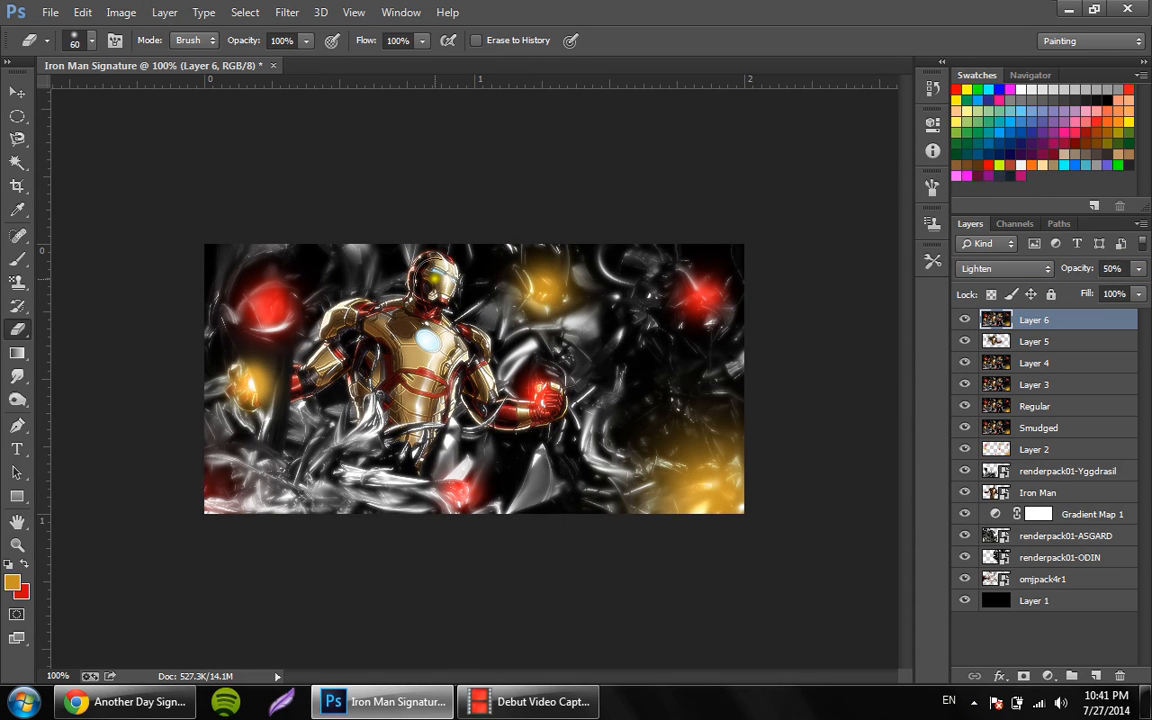
Erase the blurred copy over Iron Man on Layer 6 with a size 60 Eraser at 100% opacity, keeping the blurred surroundings
mouse_move(430, 284)
left_mouse_down()
mouse_move(458, 316)
mouse_move(381, 343)
mouse_move(327, 403)
mouse_move(401, 350)
mouse_move(425, 444)
mouse_move(474, 370)
mouse_move(494, 408)
mouse_move(559, 431)
mouse_move(573, 422)
mouse_move(521, 417)
mouse_move(490, 362)
mouse_move(474, 363)
mouse_move(456, 291)
left_mouse_up()
left_click_drag(524, 316, 660, 278)
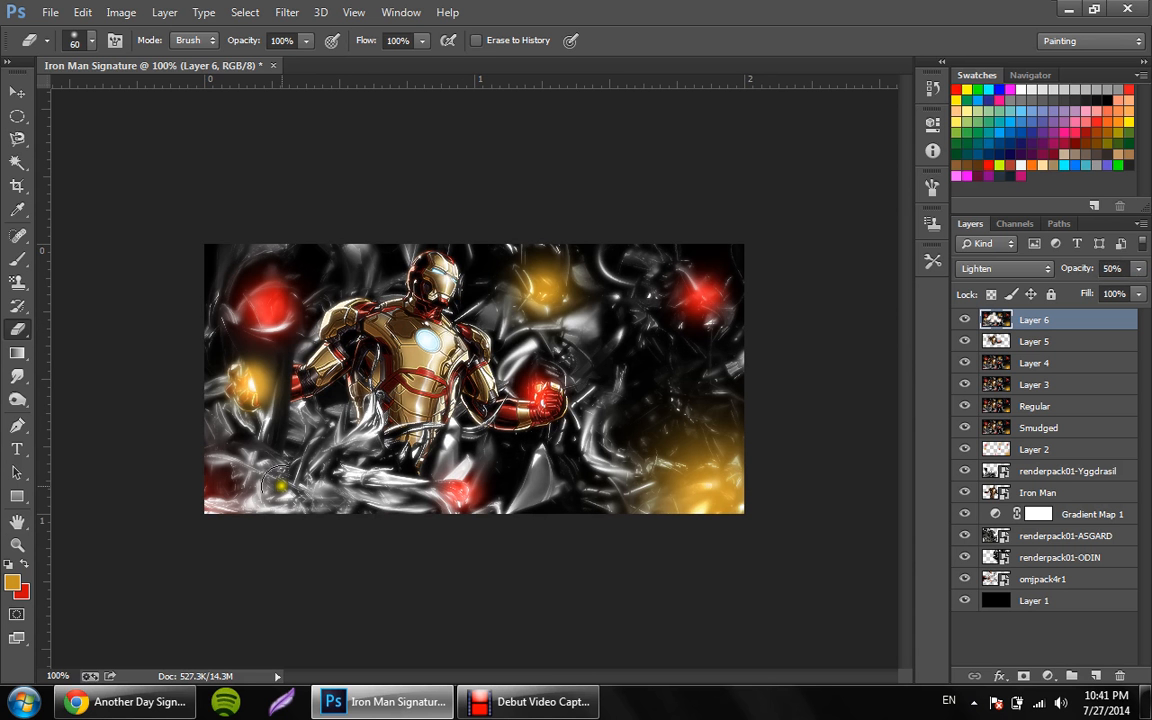
left_click_drag(281, 485, 238, 390)
left_click_drag(339, 476, 329, 478)
mouse_move(366, 378)
left_mouse_down()
mouse_move(362, 391)
mouse_move(394, 424)
left_mouse_up()
left_click(379, 380)
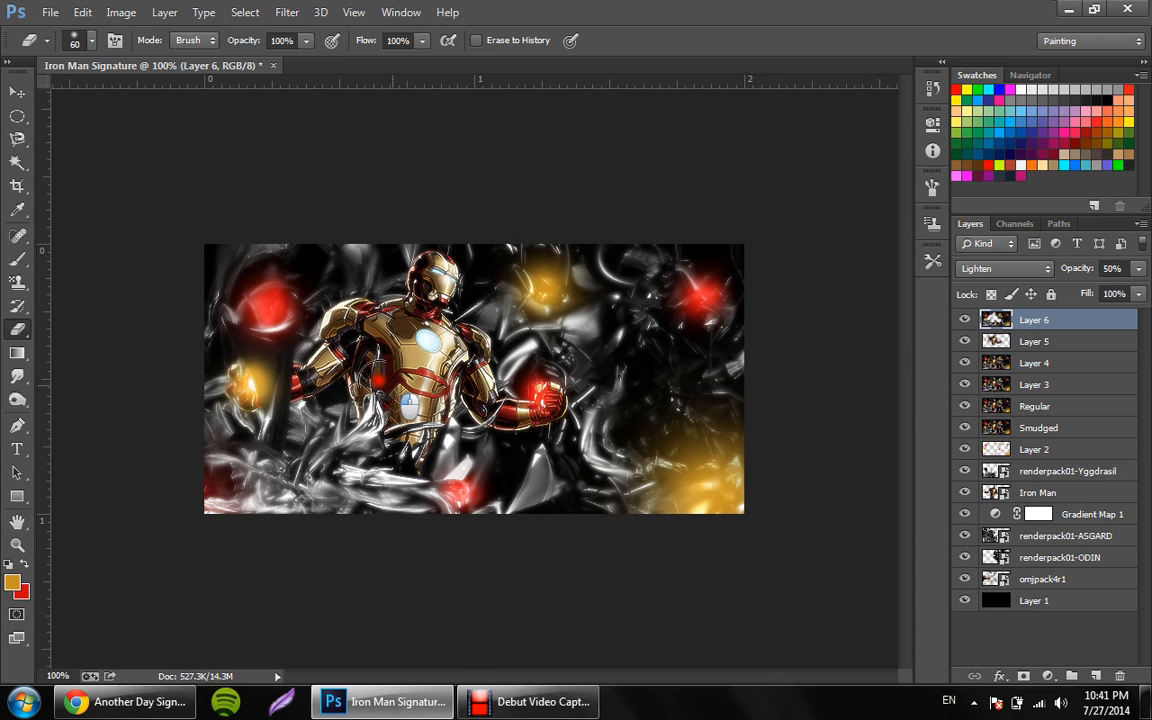
left_click(248, 383)
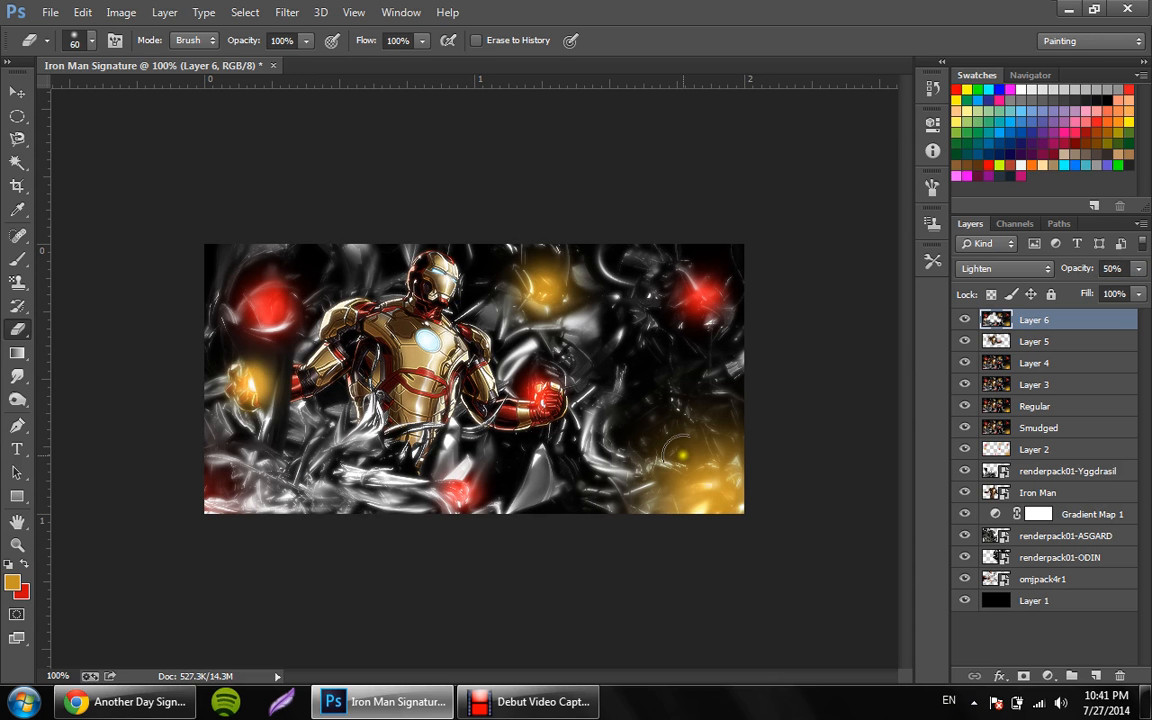
Add a new layer above Layer 6
left_click(1025, 341)
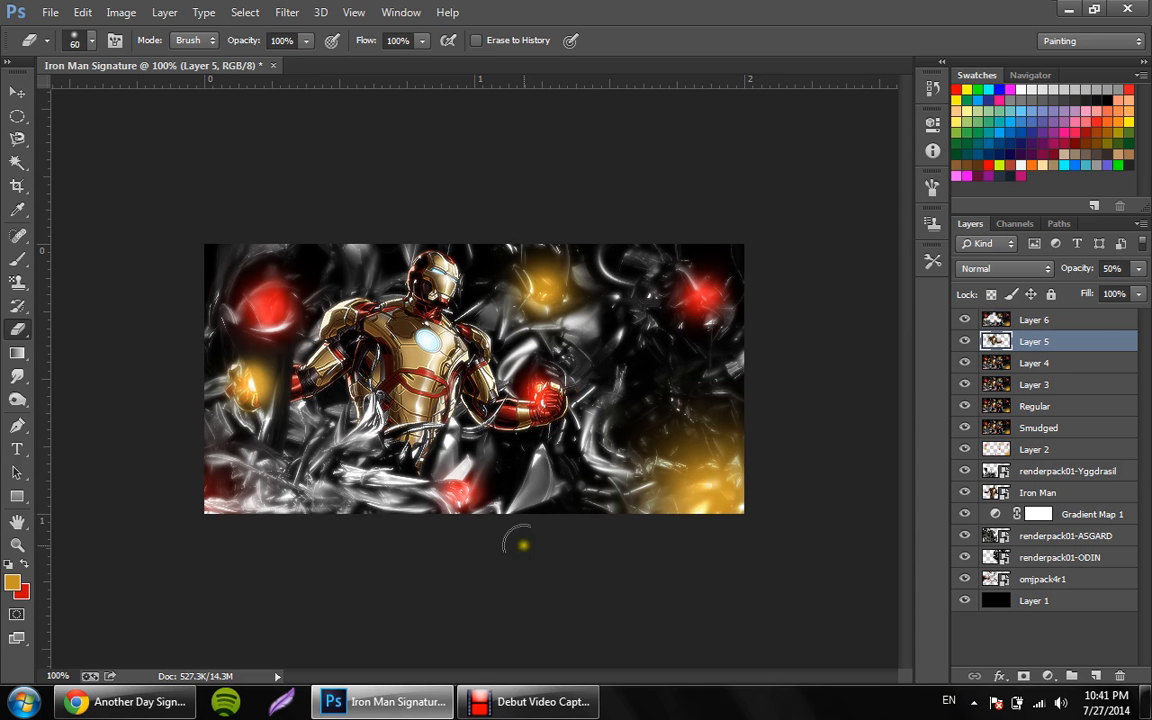
left_click(1037, 321)
left_click(1097, 678)
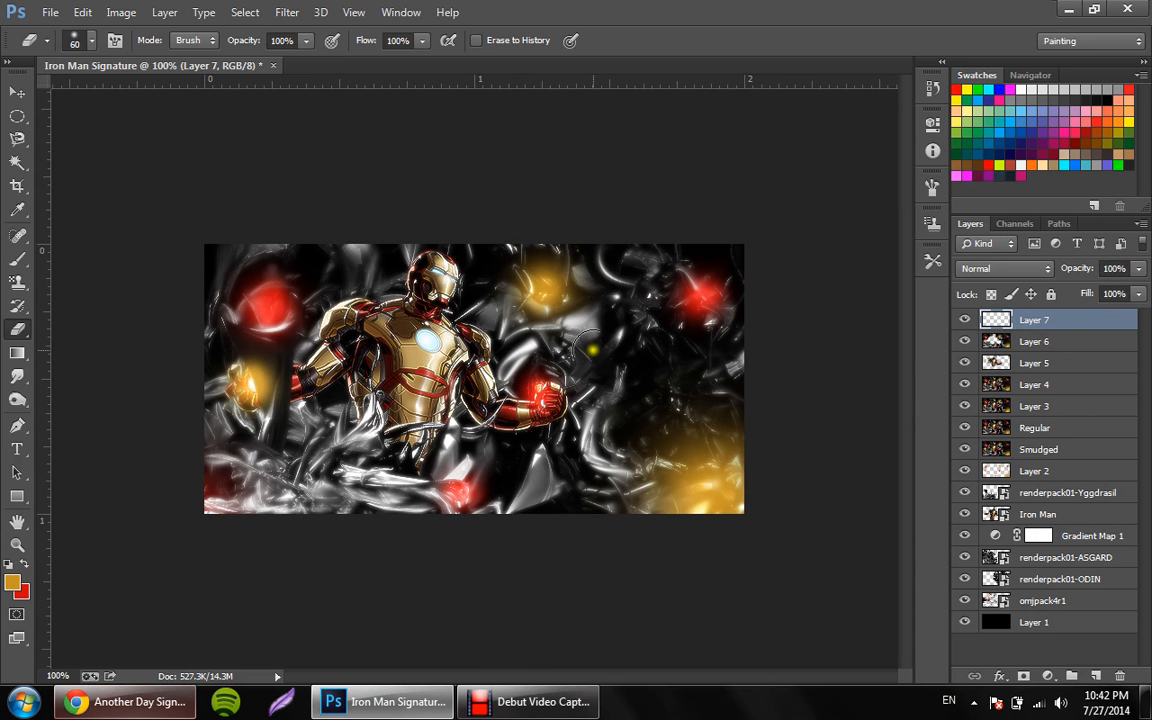
left_click(525, 701)
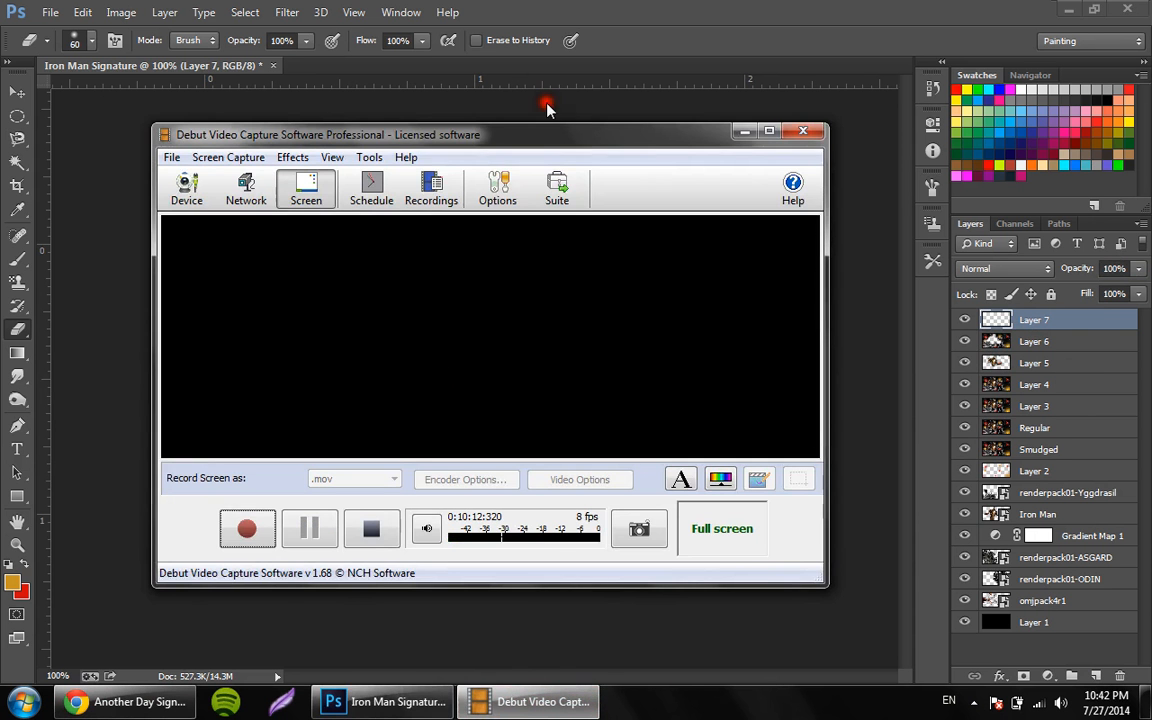
left_click(656, 8)
left_click(1048, 346)
Apply the merged image to Layer 7 with Multiply blending at 100% opacity
left_click(121, 12)
left_click(160, 242)
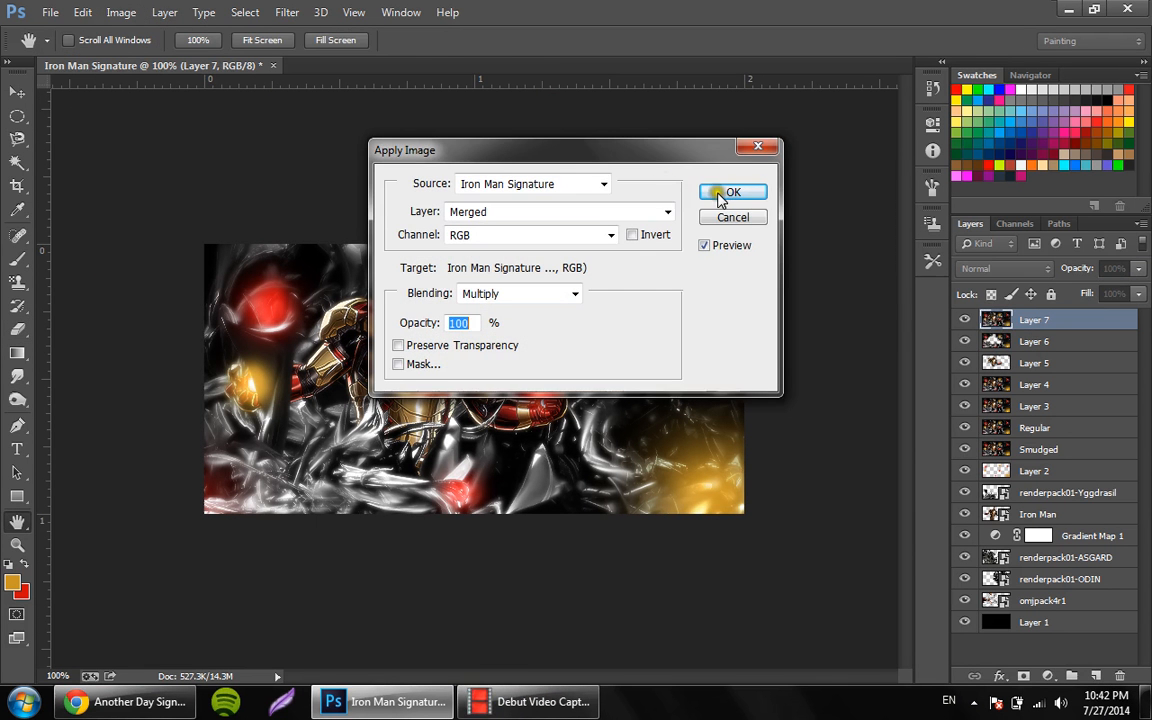
left_click(722, 192)
Brighten Iron Man on Layer 7 using the Dodge tool at size 65, with Midtones range and 50% exposure
key("e")
mouse_move(17, 399)
left_mouse_down()
mouse_move(85, 424)
mouse_move(85, 394)
left_mouse_up()
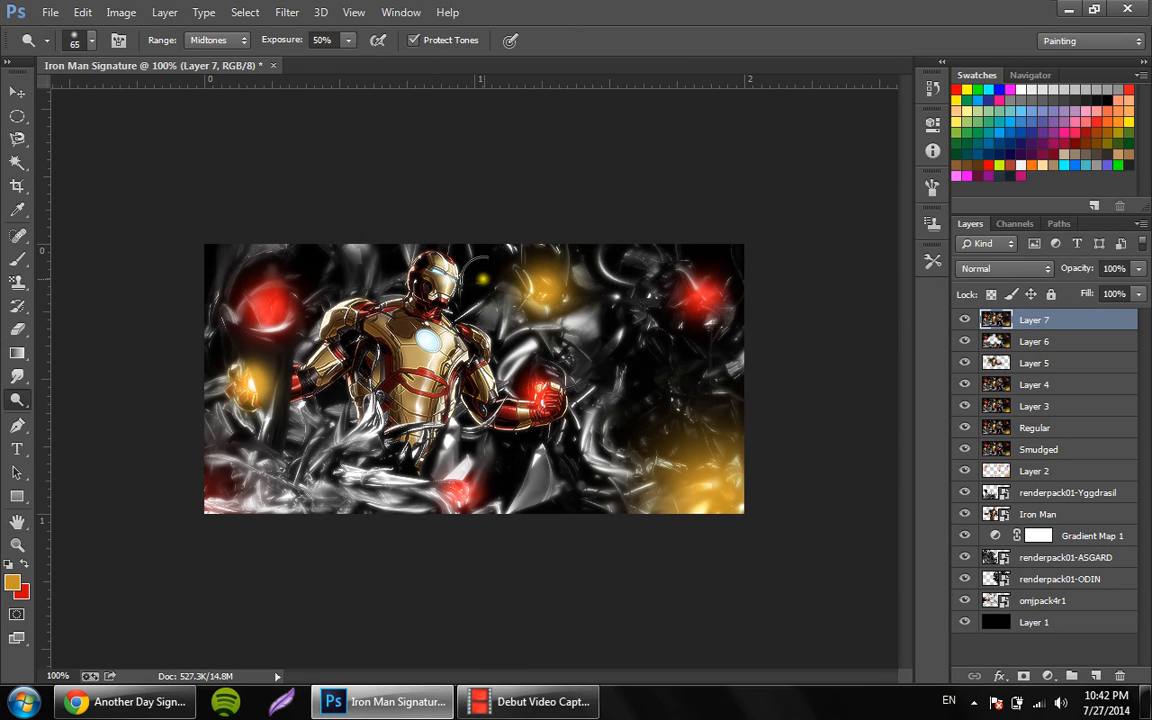
mouse_move(437, 281)
left_mouse_down()
mouse_move(355, 337)
mouse_move(372, 343)
mouse_move(323, 392)
mouse_move(298, 393)
mouse_move(362, 358)
mouse_move(457, 345)
mouse_move(481, 397)
mouse_move(562, 429)
mouse_move(521, 425)
mouse_move(451, 317)
mouse_move(437, 271)
mouse_move(435, 313)
mouse_move(384, 365)
mouse_move(332, 387)
mouse_move(400, 345)
mouse_move(406, 392)
mouse_move(376, 410)
left_mouse_up()
Darken the background around Iron Man on Layer 7 using the Burn tool at size 65, with Midtones range and 50% exposure
left_click_drag(20, 412, 57, 411)
mouse_move(241, 281)
left_mouse_down()
mouse_move(287, 320)
mouse_move(323, 283)
mouse_move(387, 273)
mouse_move(363, 257)
mouse_move(228, 295)
mouse_move(193, 372)
mouse_move(220, 358)
mouse_move(262, 425)
mouse_move(337, 405)
mouse_move(352, 432)
mouse_move(220, 492)
mouse_move(452, 468)
mouse_move(482, 481)
mouse_move(693, 486)
mouse_move(736, 509)
mouse_move(680, 480)
mouse_move(704, 438)
mouse_move(666, 414)
mouse_move(604, 432)
mouse_move(577, 367)
mouse_move(521, 367)
mouse_move(493, 275)
mouse_move(550, 265)
mouse_move(564, 327)
mouse_move(698, 248)
mouse_move(664, 300)
mouse_move(755, 318)
mouse_move(779, 378)
mouse_move(765, 300)
mouse_move(722, 228)
mouse_move(578, 246)
mouse_move(416, 226)
mouse_move(361, 267)
mouse_move(237, 269)
mouse_move(209, 293)
mouse_move(258, 287)
mouse_move(219, 344)
mouse_move(278, 289)
mouse_move(310, 346)
mouse_move(256, 355)
mouse_move(259, 451)
mouse_move(320, 453)
mouse_move(364, 425)
mouse_move(357, 457)
mouse_move(428, 513)
mouse_move(237, 509)
mouse_move(372, 492)
mouse_move(344, 520)
mouse_move(628, 514)
left_mouse_up()
mouse_move(521, 481)
left_mouse_down()
mouse_move(460, 451)
mouse_move(627, 421)
mouse_move(633, 372)
mouse_move(531, 349)
mouse_move(503, 287)
mouse_move(659, 279)
mouse_move(725, 252)
mouse_move(679, 273)
mouse_move(667, 444)
mouse_move(670, 512)
mouse_move(732, 520)
left_mouse_up()
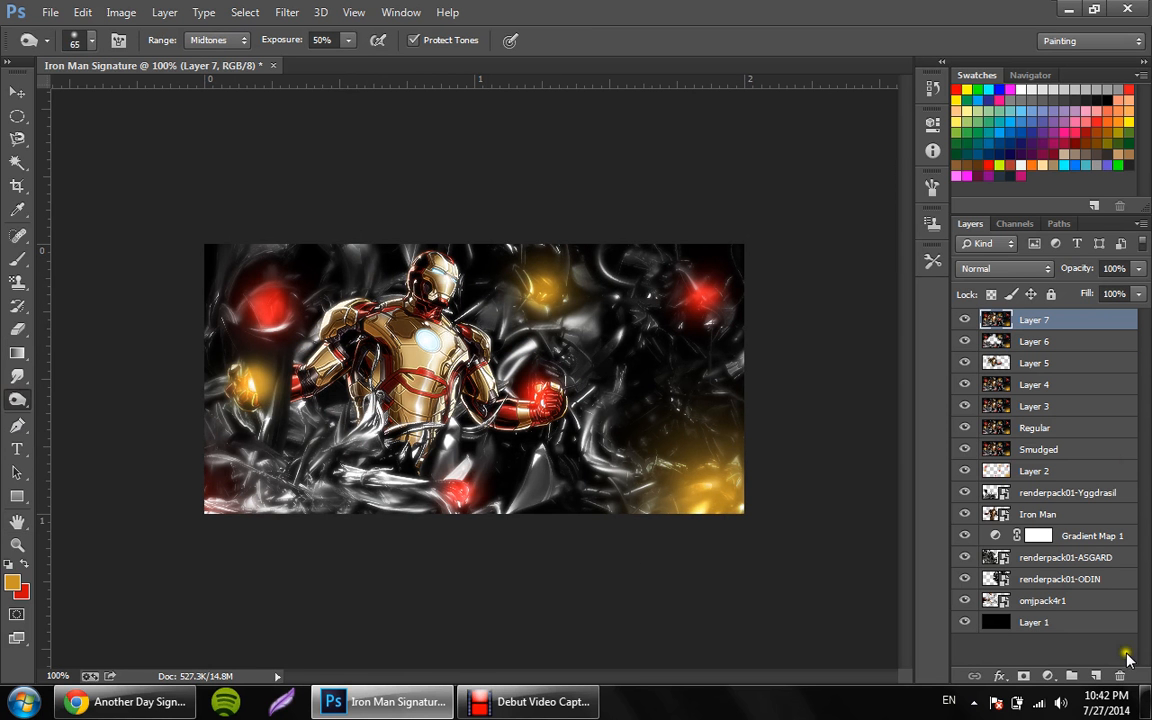
Add a new layer above Layer 7 and swap the colours so red is foreground and gold is background
left_click(1098, 673)
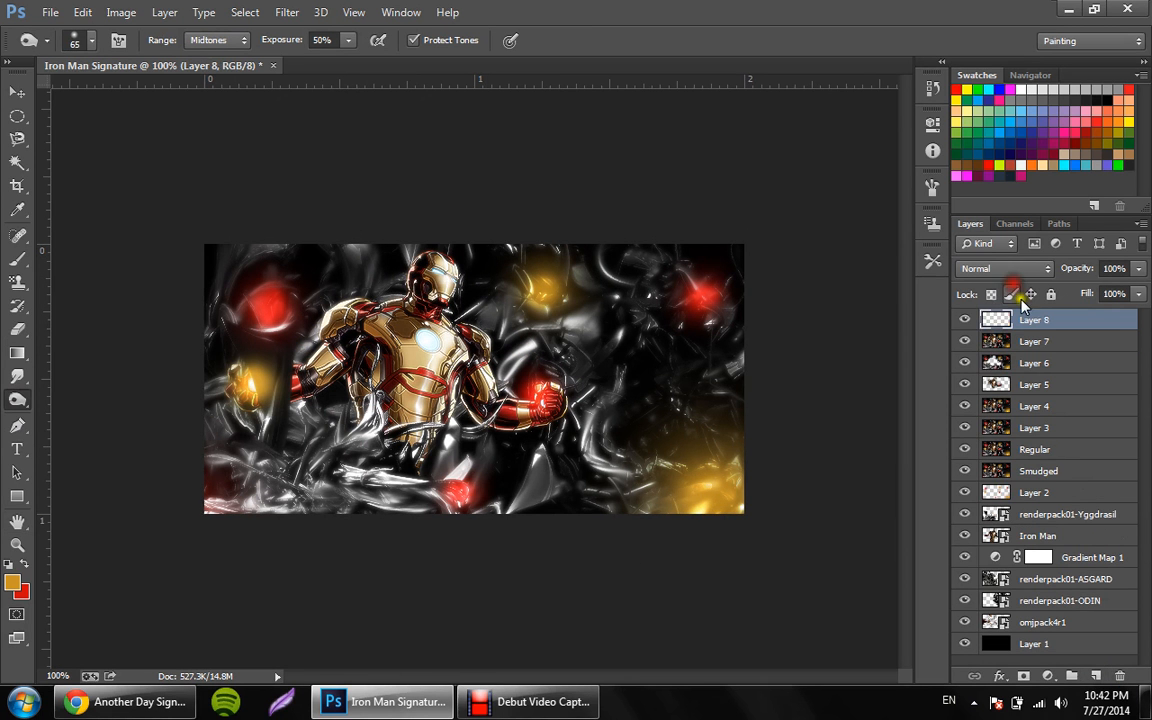
left_click(12, 586)
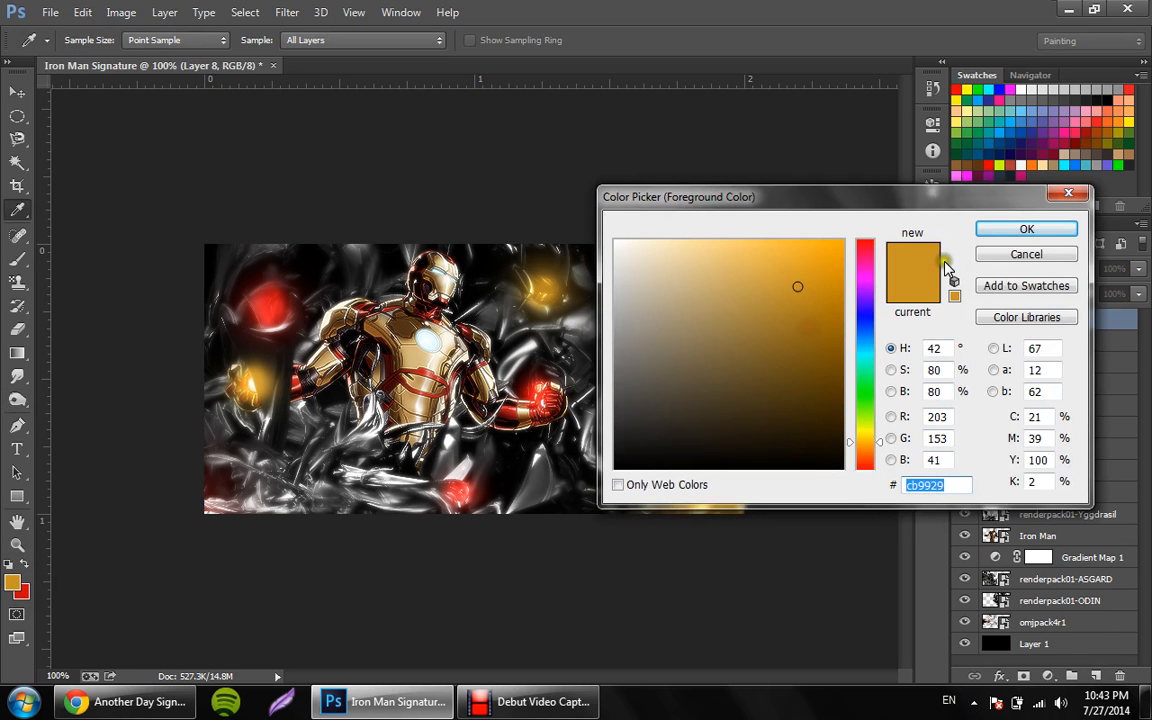
left_click(956, 226)
left_click(24, 564)
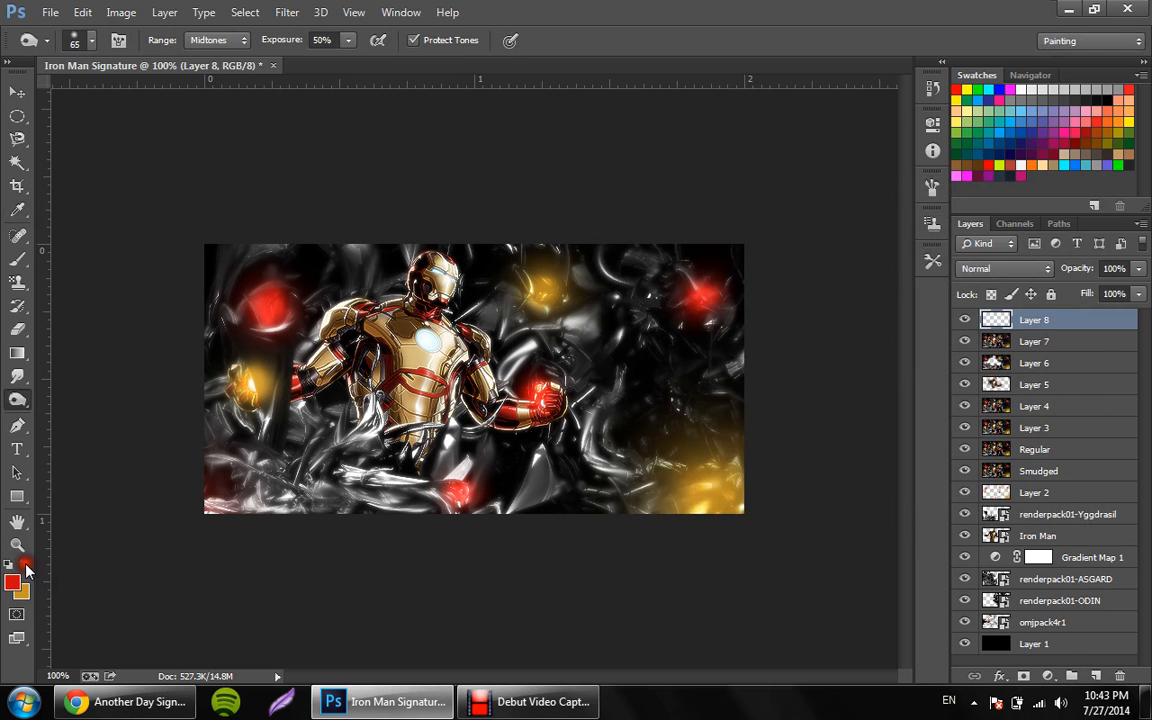
Add a red-to-gold Gradient Map adjustment above Layer 8, leaving Reverse off
left_click(1048, 678)
left_click(1018, 661)
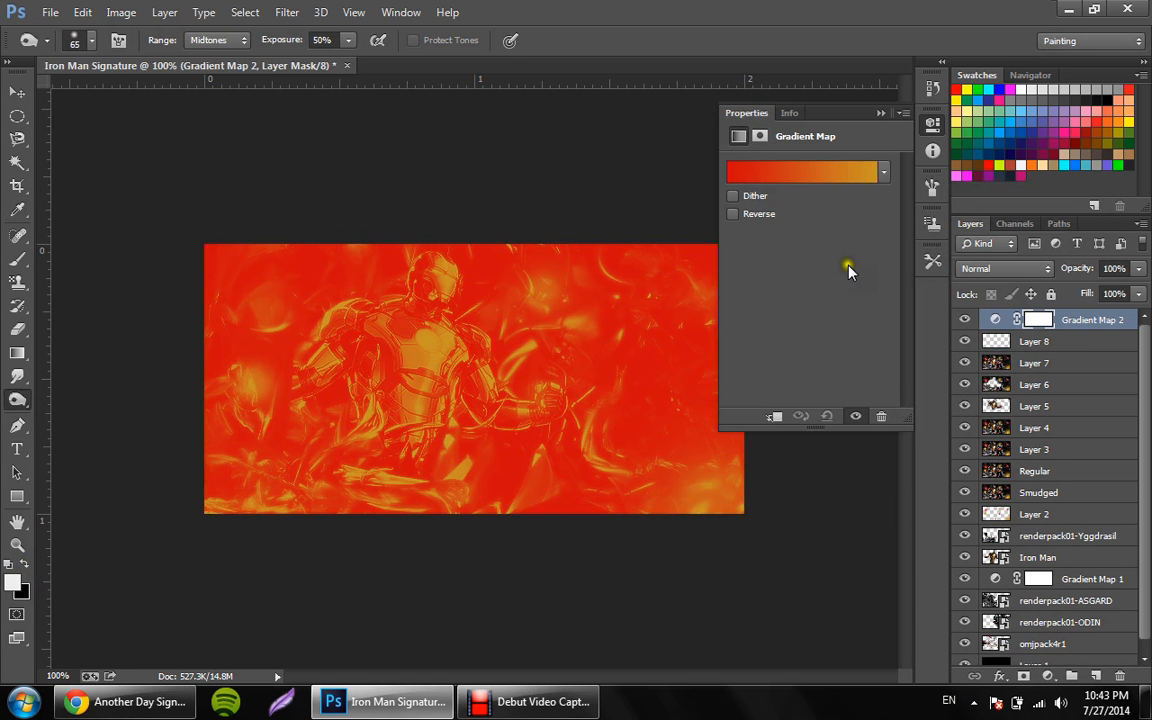
left_click(734, 214)
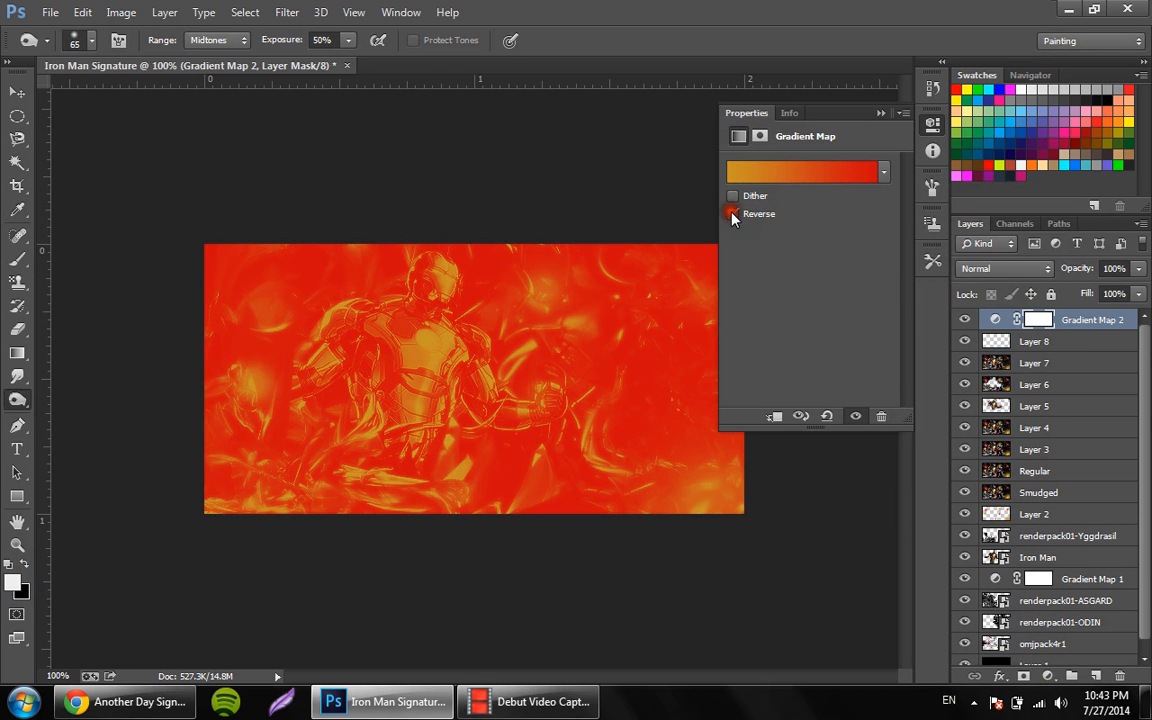
left_click(734, 214)
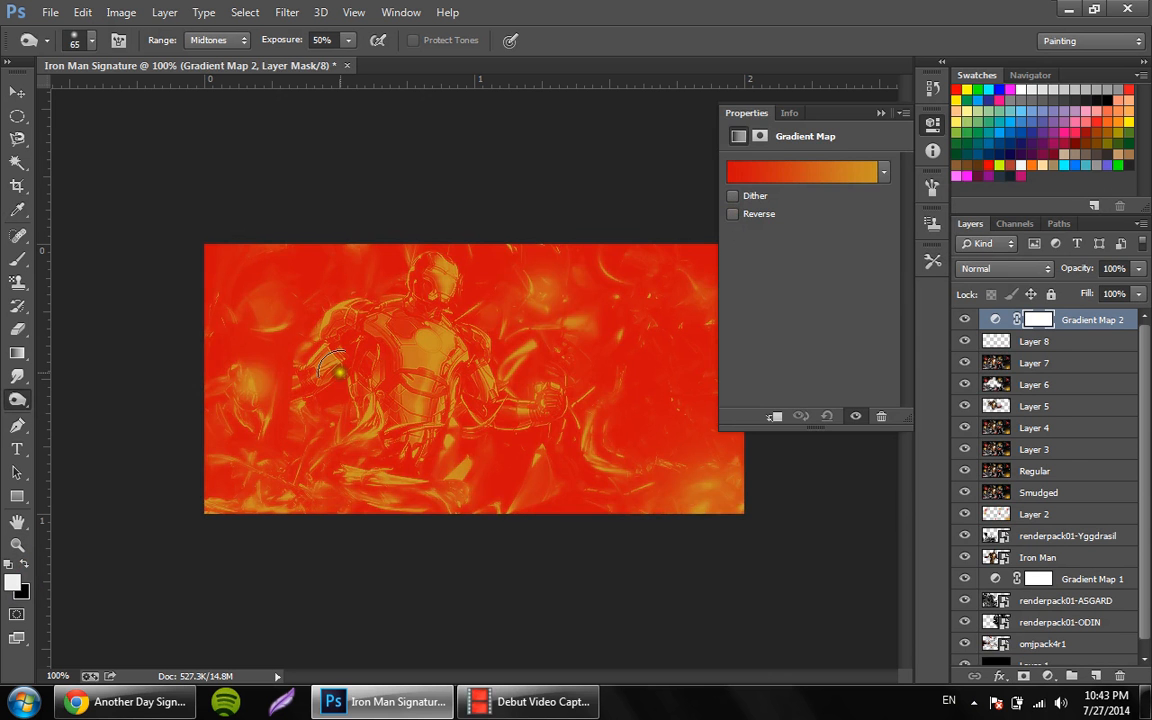
left_click(881, 114)
Set Gradient Map 2 to Soft Light blending at 55% opacity
left_click(1000, 267)
left_click(990, 249)
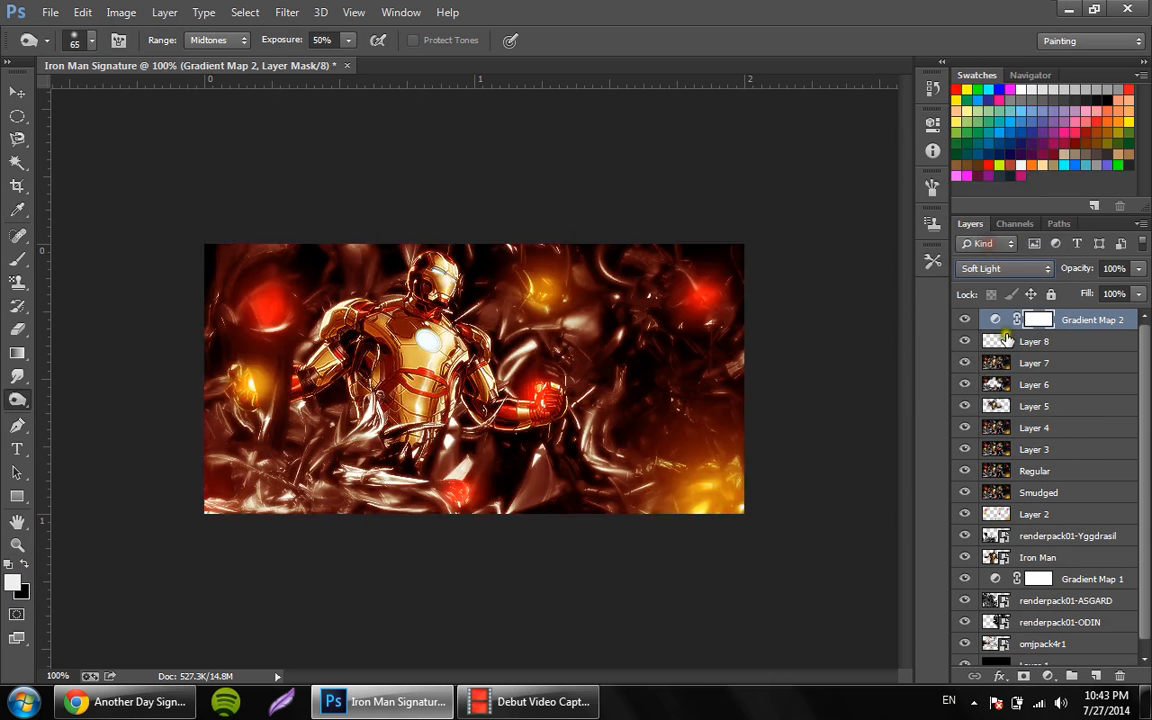
left_click_drag(1084, 274, 1044, 265)
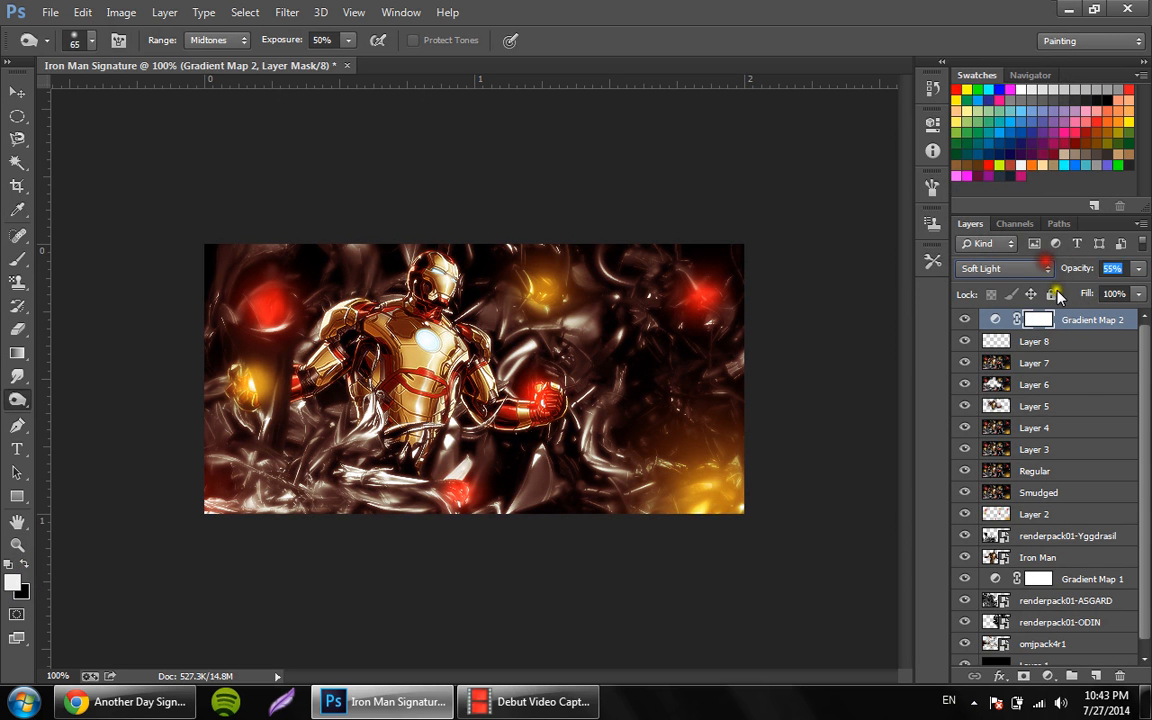
Add a new layer above Gradient Map 2 and restore the default black and white colours for the Brush tool
left_click(1096, 677)
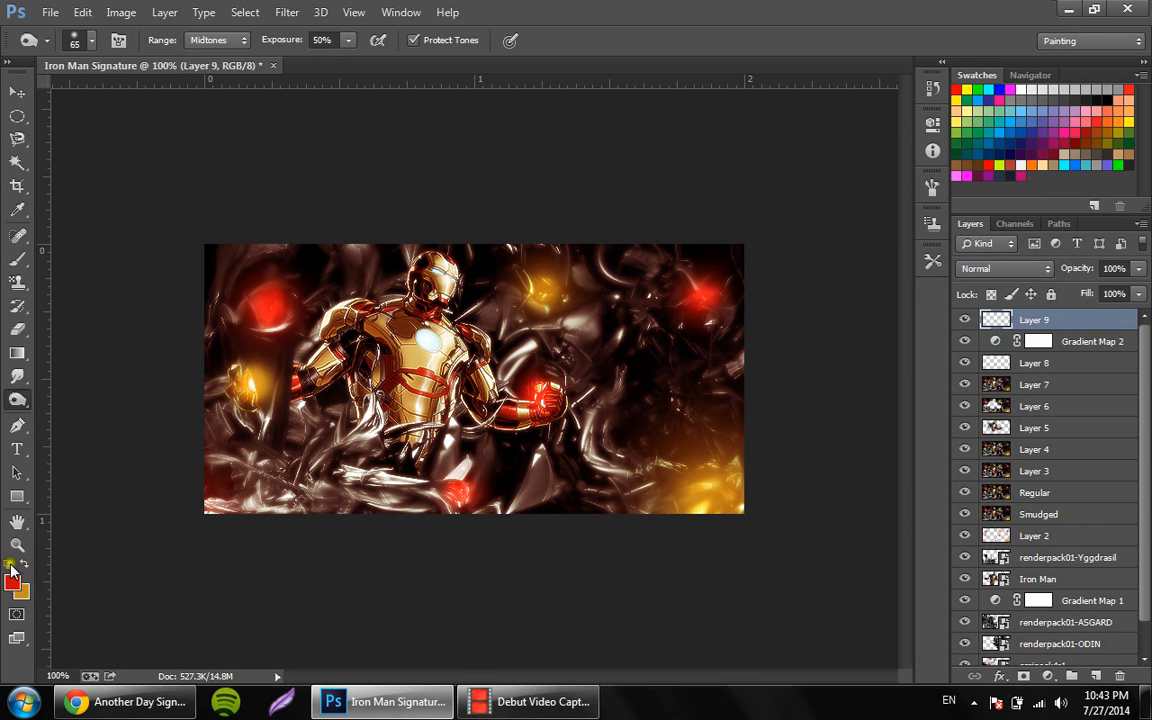
left_click(10, 565)
left_click(17, 258)
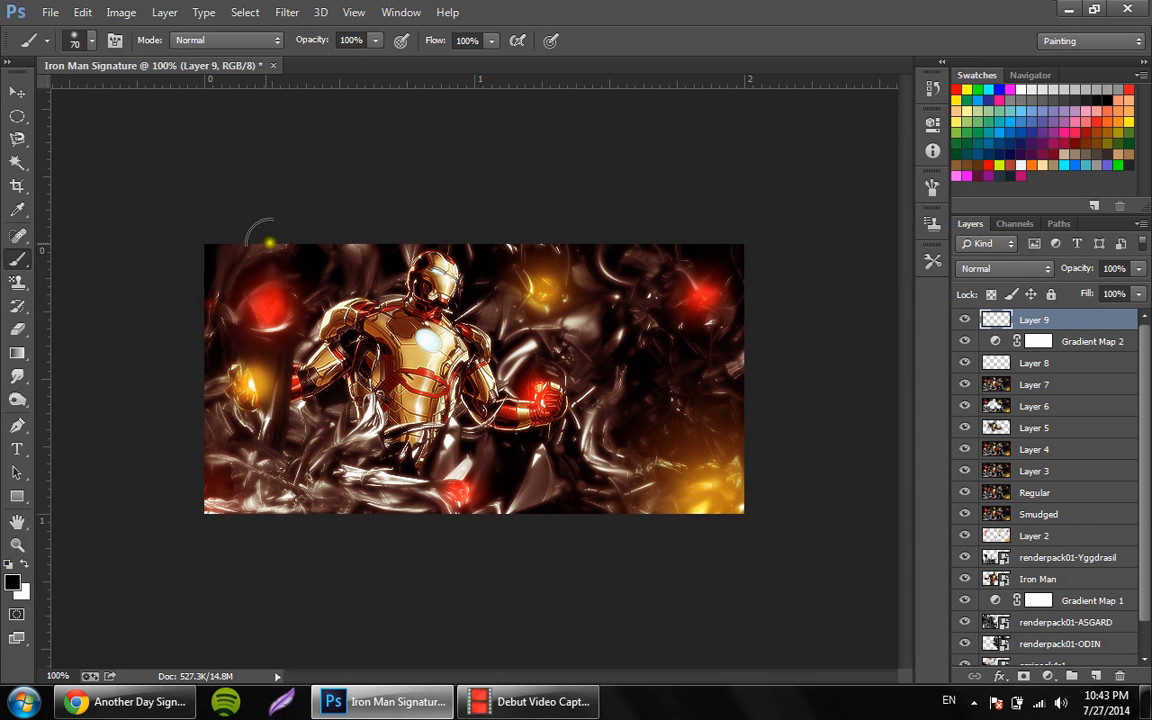
Paint black over the background on Layer 9 with a size 200 brush, refining around Iron Man with a size 80 brush
key("bracketright")
key("bracketright")
key("bracketright")
mouse_move(244, 277)
left_mouse_down()
mouse_move(344, 229)
mouse_move(216, 262)
mouse_move(236, 308)
mouse_move(257, 465)
mouse_move(162, 429)
mouse_move(172, 504)
mouse_move(260, 467)
mouse_move(473, 512)
mouse_move(463, 489)
mouse_move(707, 514)
mouse_move(601, 444)
mouse_move(560, 246)
mouse_move(525, 262)
mouse_move(643, 193)
mouse_move(736, 248)
left_mouse_up()
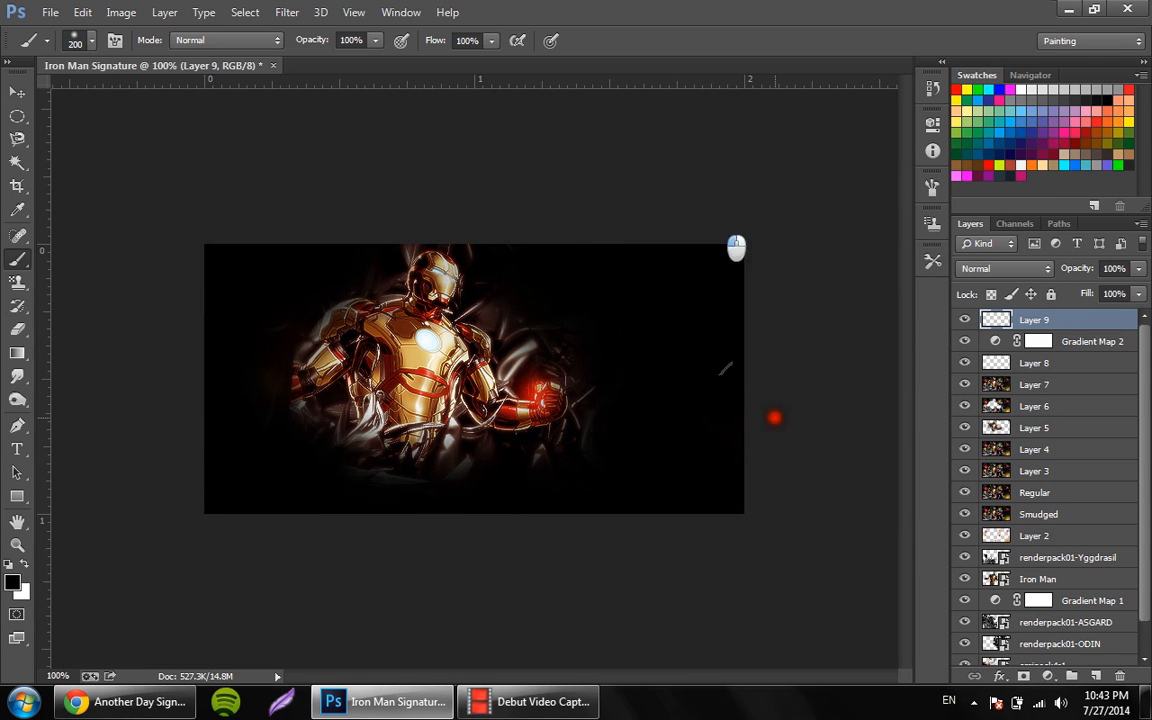
key("[")
mouse_move(508, 301)
left_mouse_down()
mouse_move(520, 294)
mouse_move(531, 336)
mouse_move(594, 350)
mouse_move(553, 465)
mouse_move(440, 478)
mouse_move(320, 438)
mouse_move(224, 373)
mouse_move(319, 267)
mouse_move(301, 291)
mouse_move(377, 239)
mouse_move(463, 221)
mouse_move(490, 230)
left_mouse_up()
Set Layer 9 to Darken blending at 39% opacity
left_click(1018, 266)
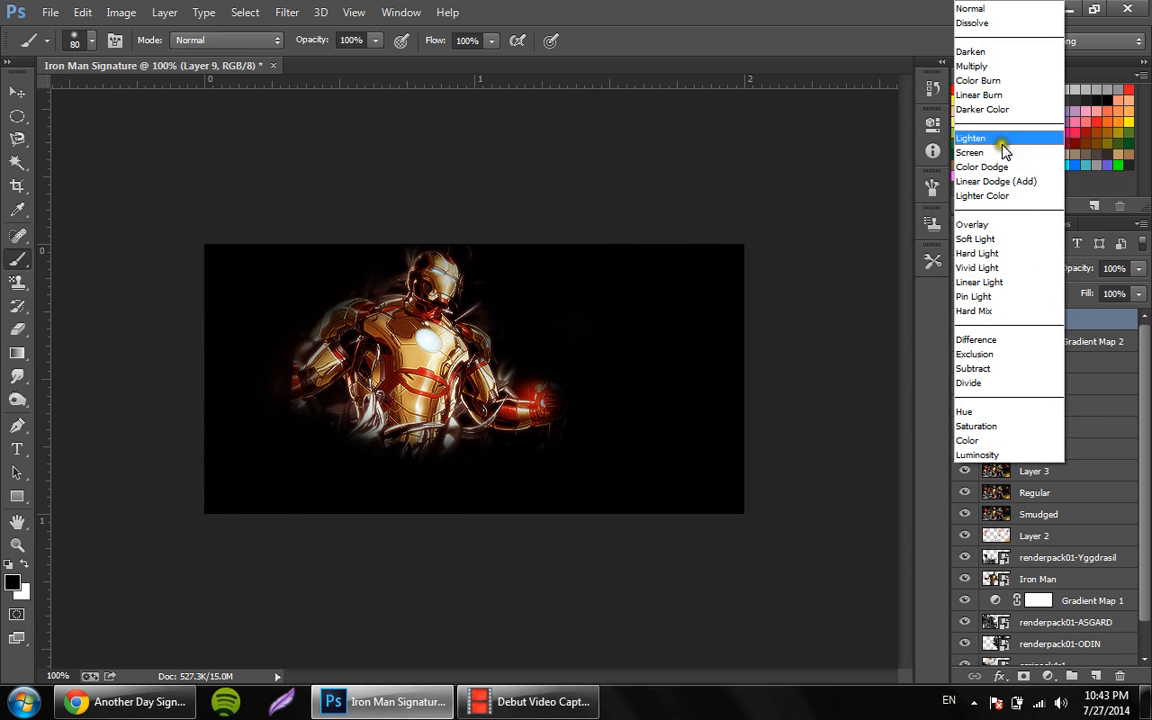
left_click(995, 225)
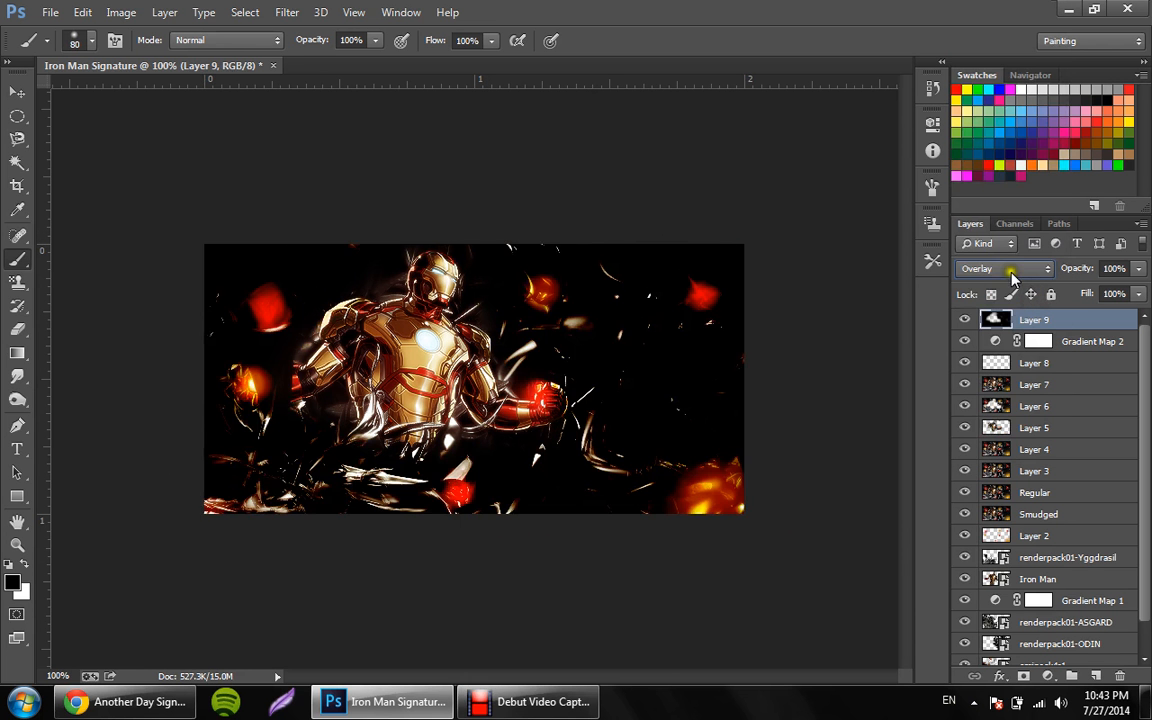
scroll(1012, 279, "up", 3)
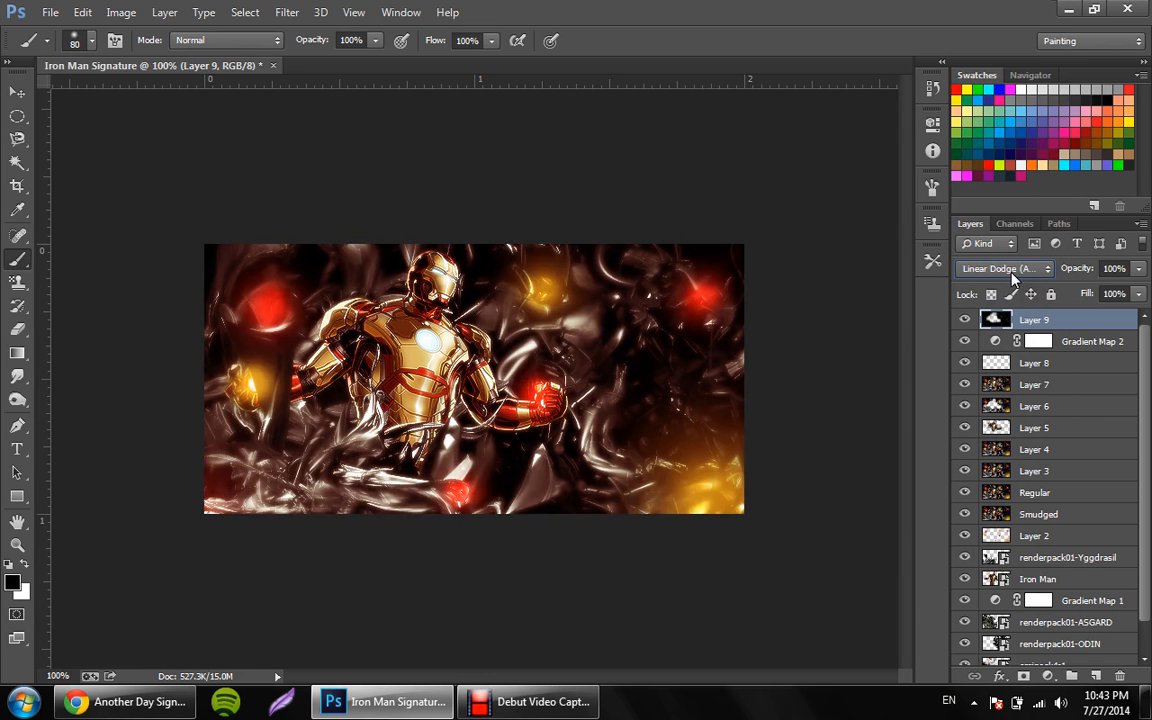
scroll(1012, 279, "up", 5)
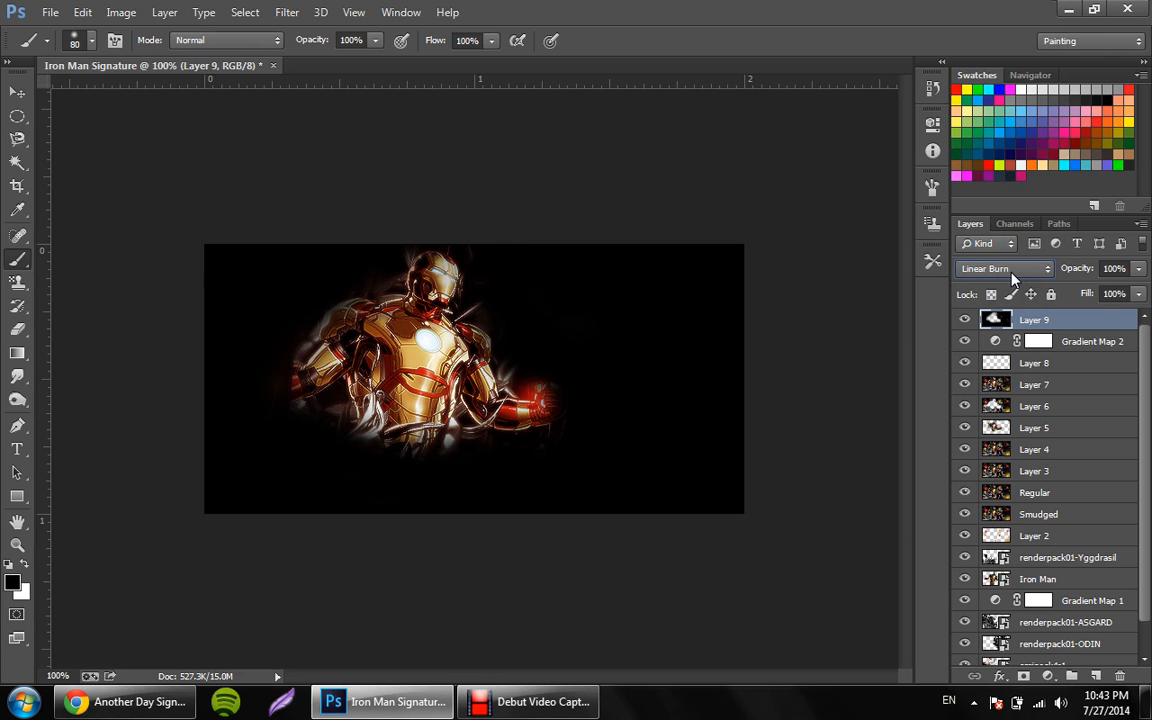
scroll(1012, 279, "up", 2)
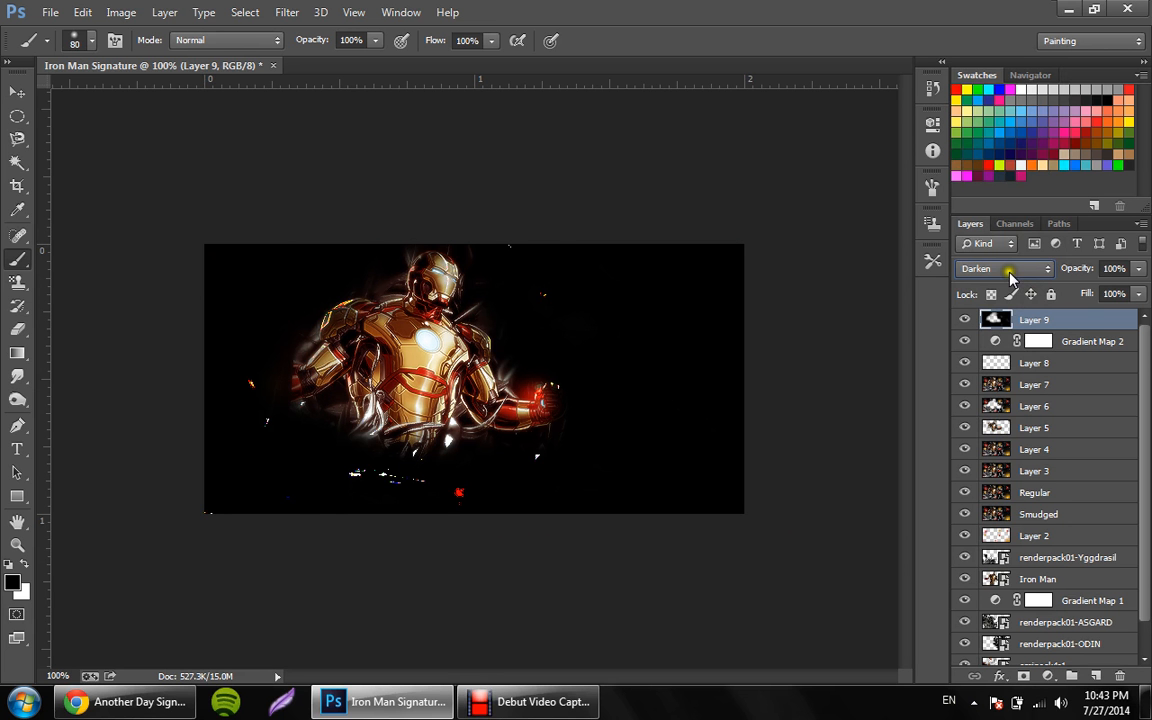
left_click_drag(1072, 268, 1031, 276)
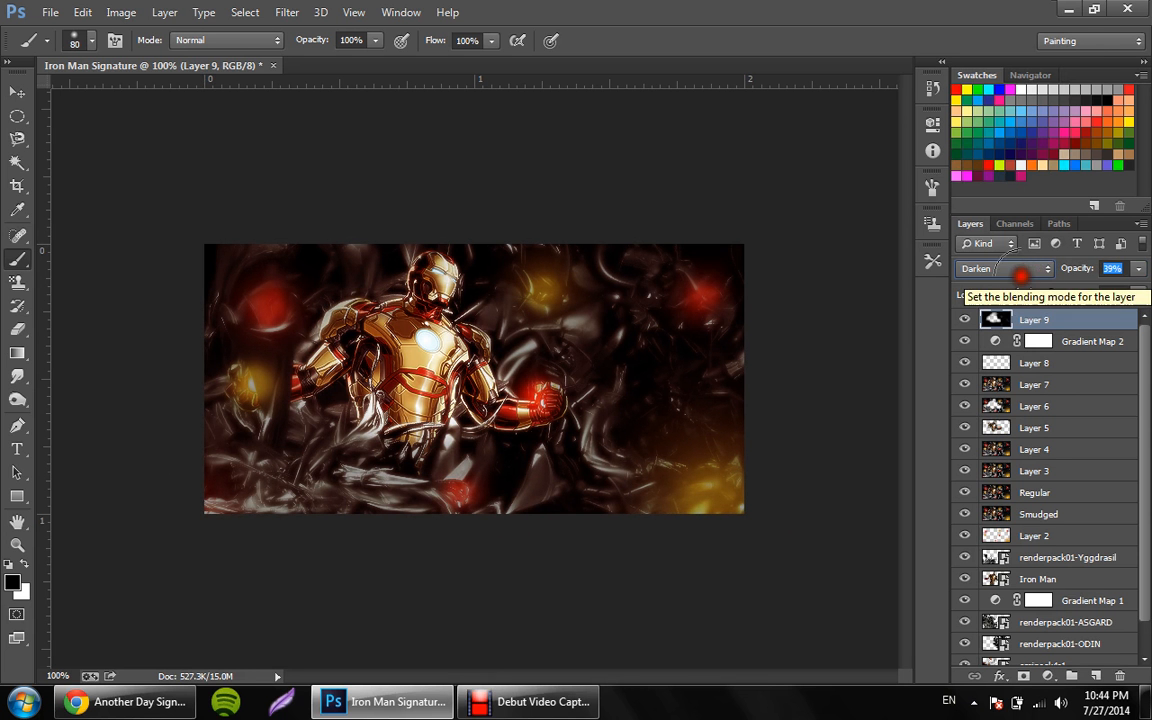
Write "Iron Man" in red 6 pt BankGothic text beside the figure's glowing fist
left_click(22, 455)
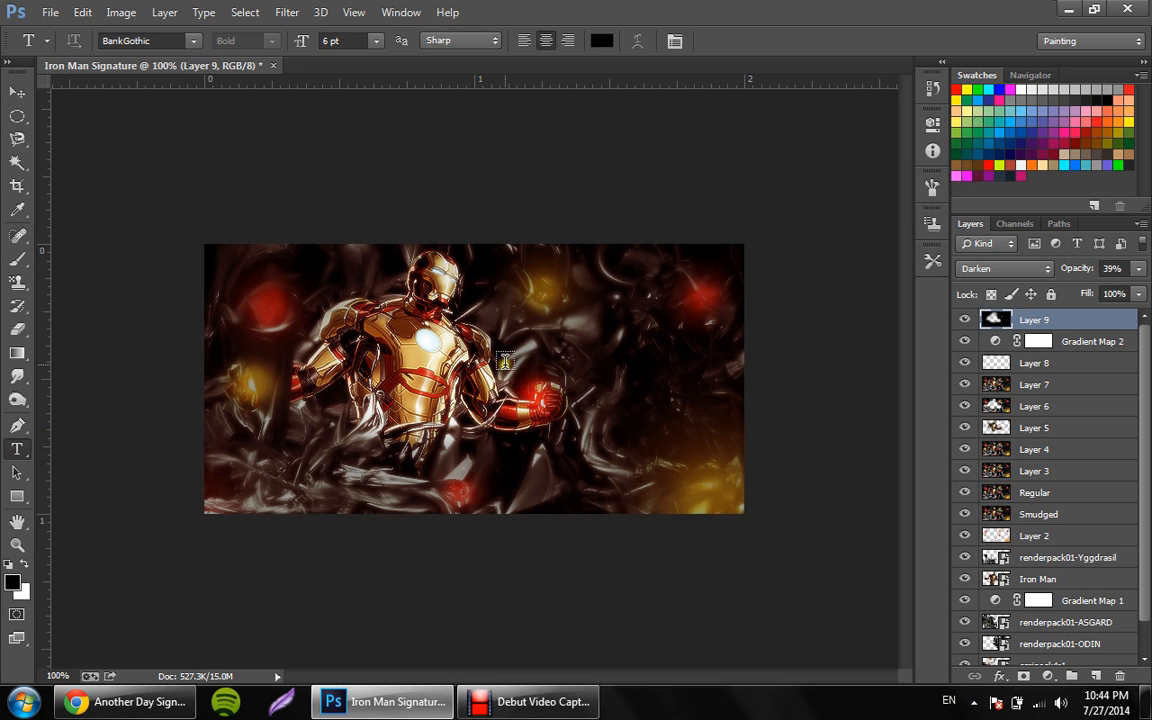
left_click(500, 135)
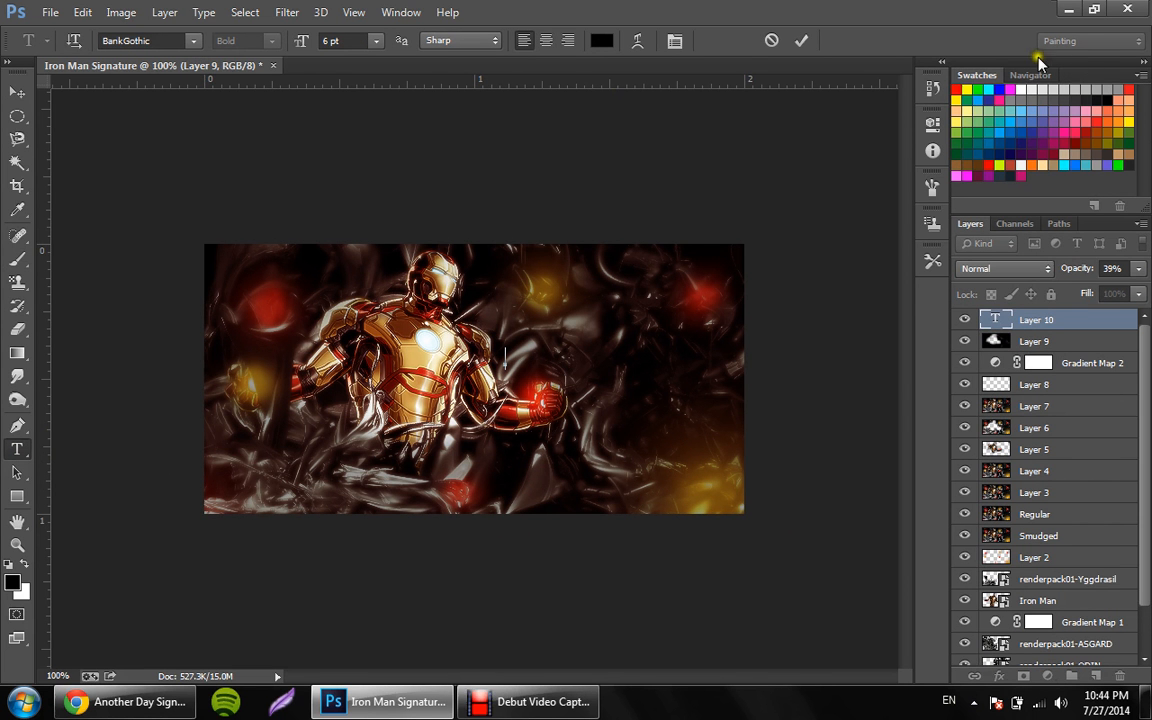
left_click(12, 585)
left_click_drag(830, 319, 818, 308)
left_click(1024, 230)
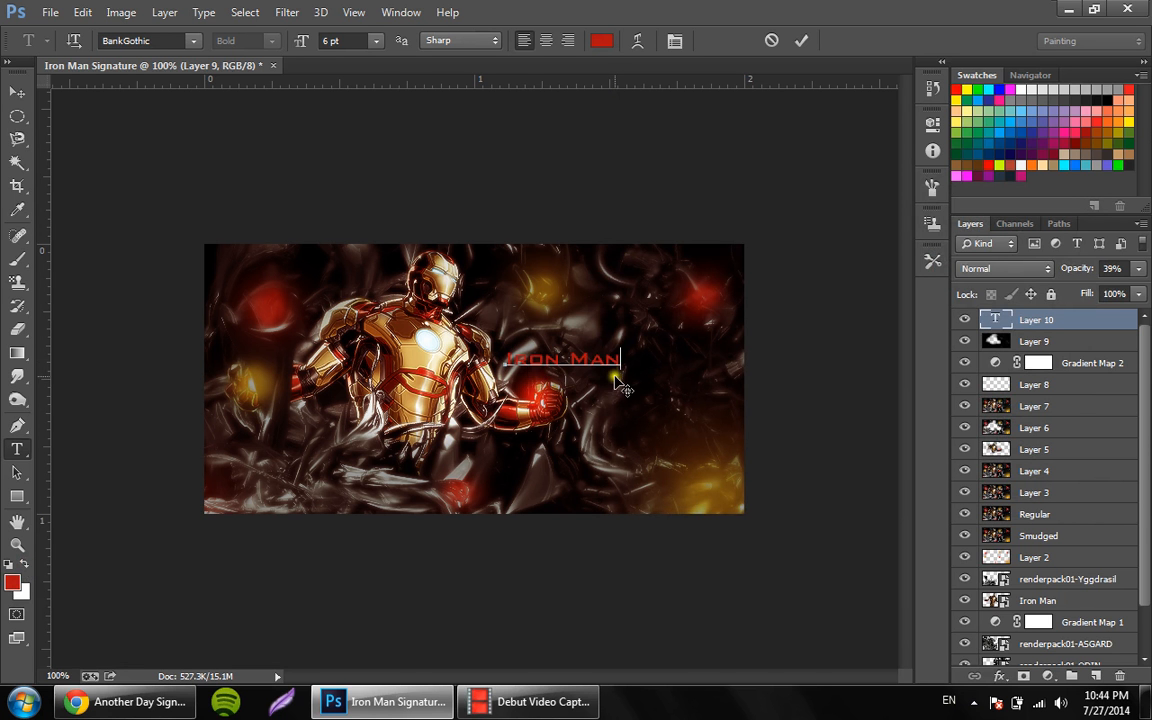
Try Beraka Font on the whole Iron Man text
key("ctrl+a")
left_click(203, 44)
left_click(304, 301)
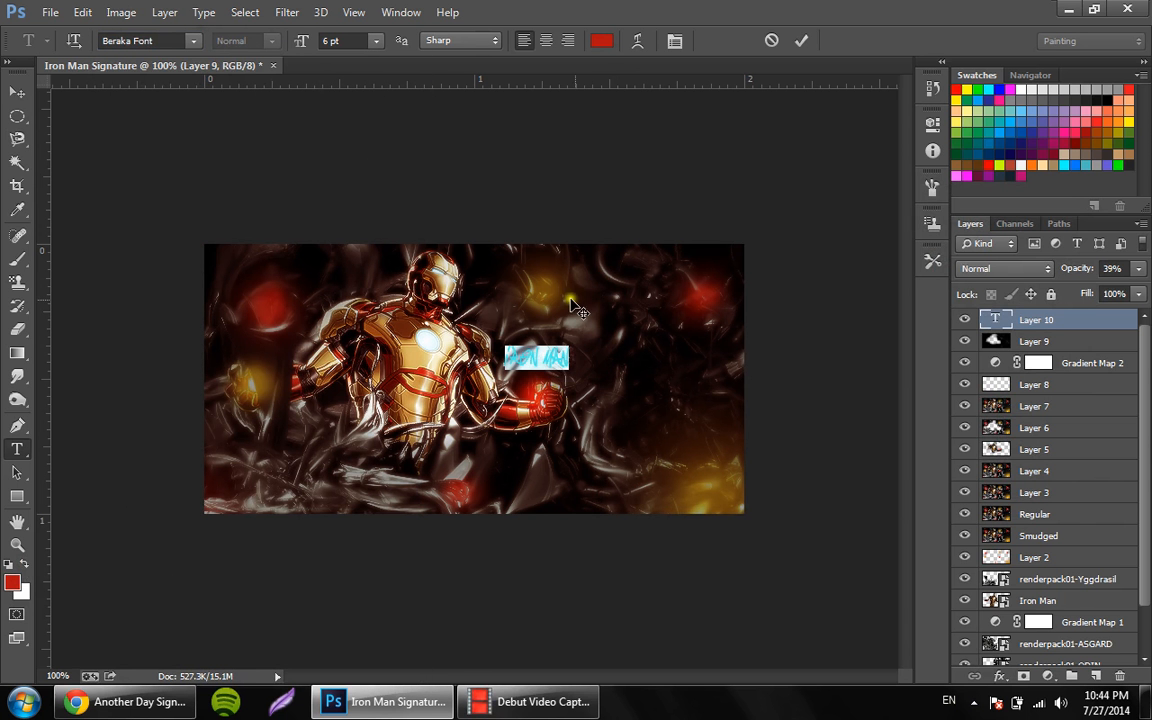
left_click(565, 356)
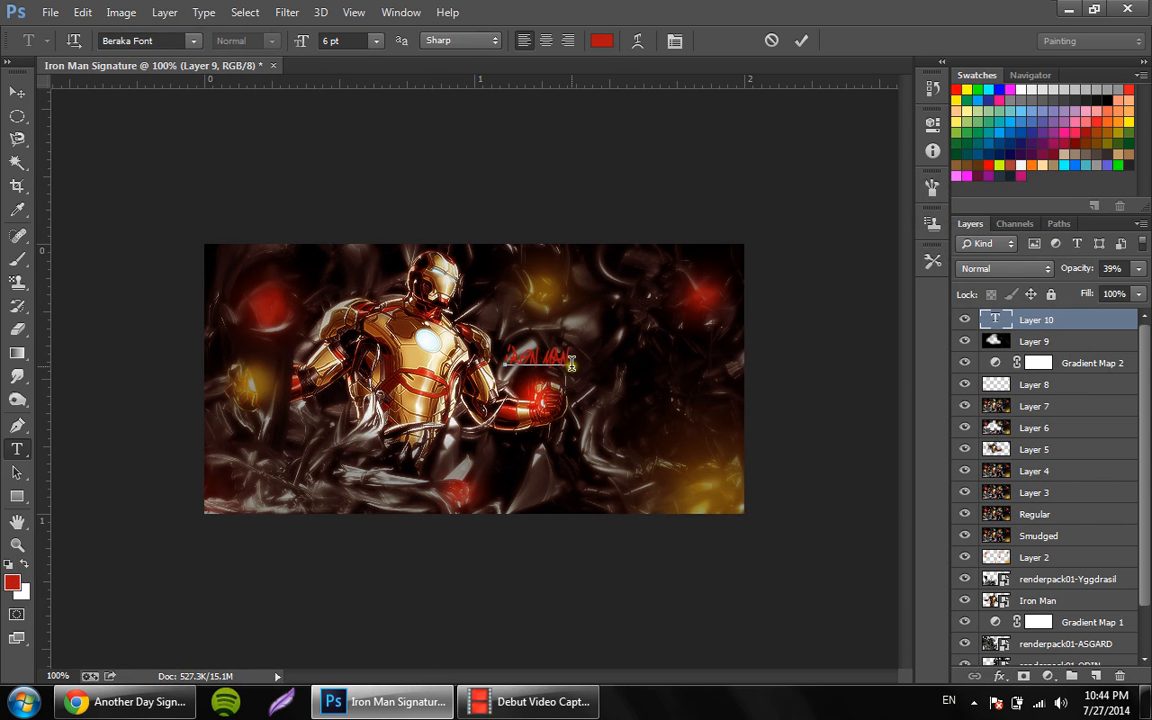
Change the font of the Iron Man text to Amputa Bangiz
left_click_drag(566, 358, 505, 357)
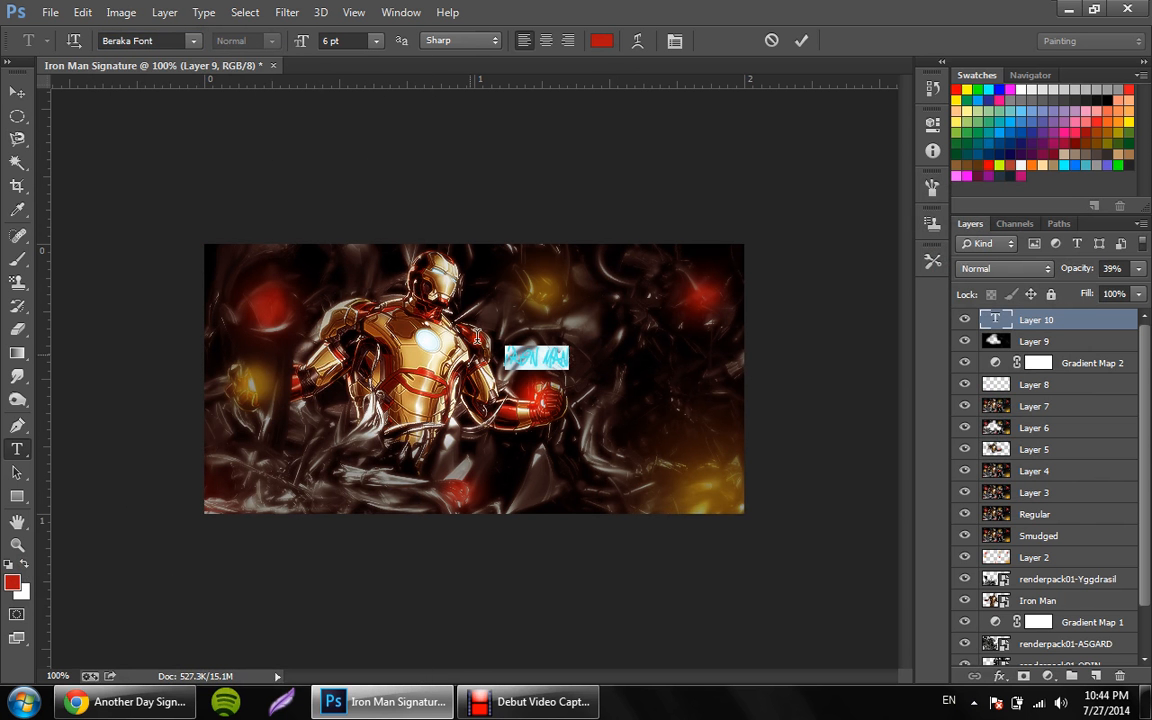
left_click(195, 40)
scroll(268, 432, "up", 5)
scroll(268, 432, "up", 3)
scroll(279, 290, "up", 7)
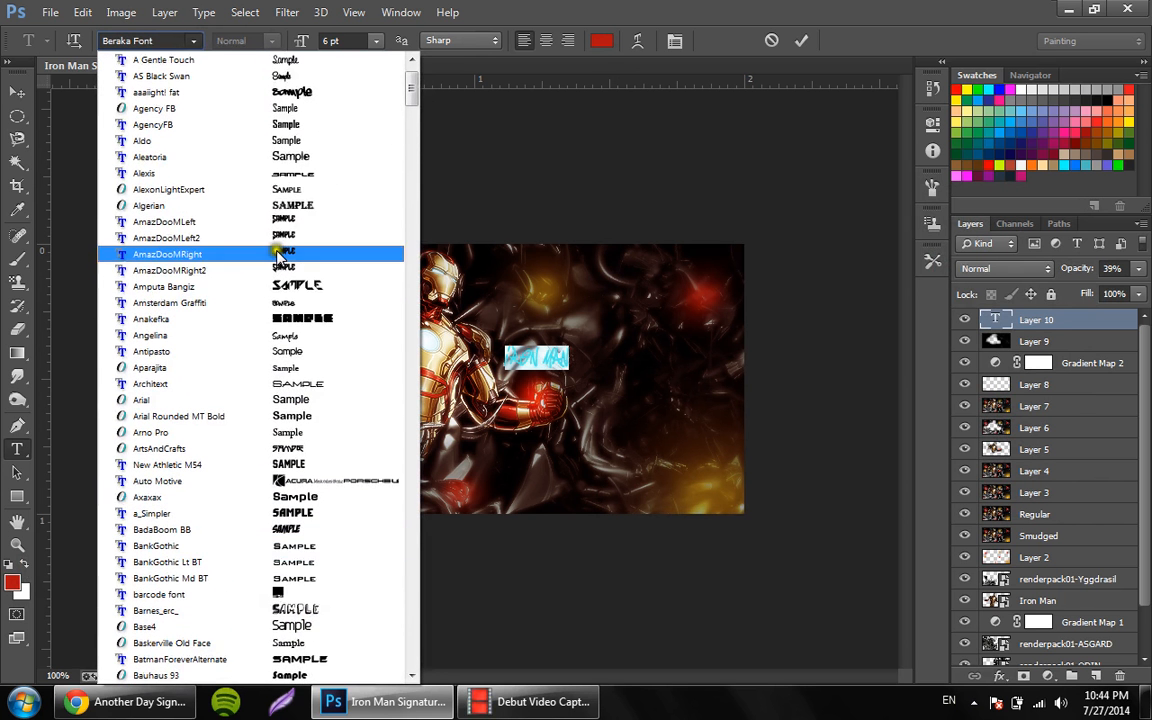
left_click(275, 286)
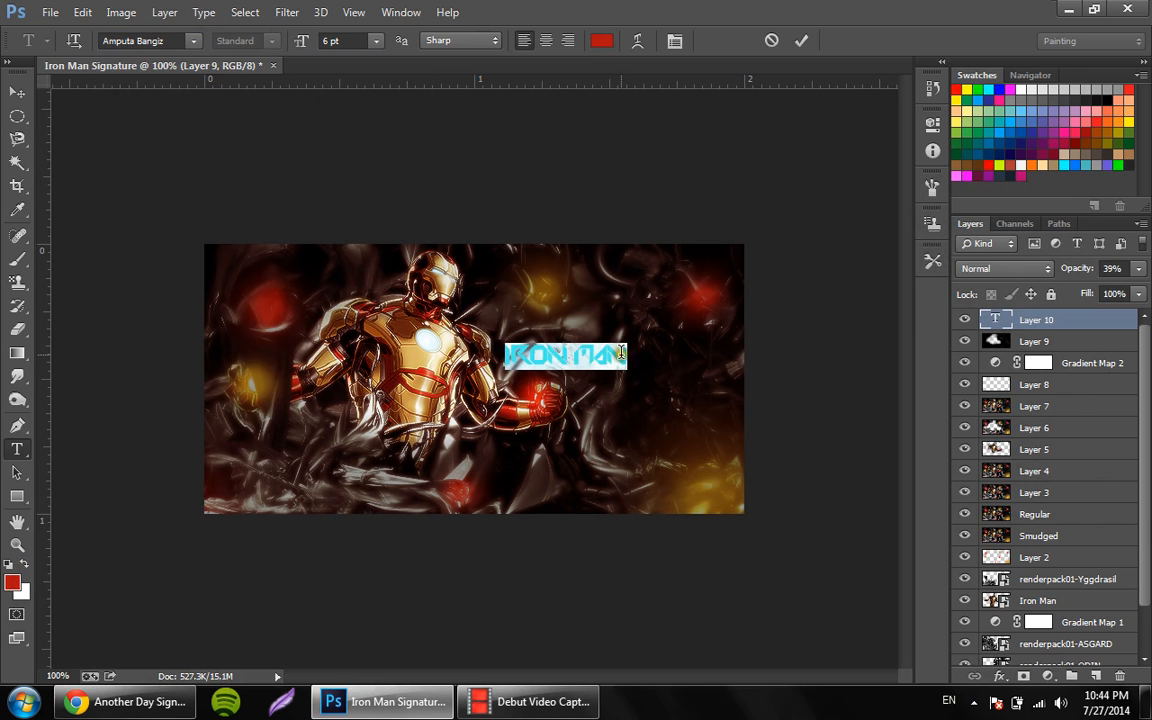
left_click(620, 352)
left_click(17, 91)
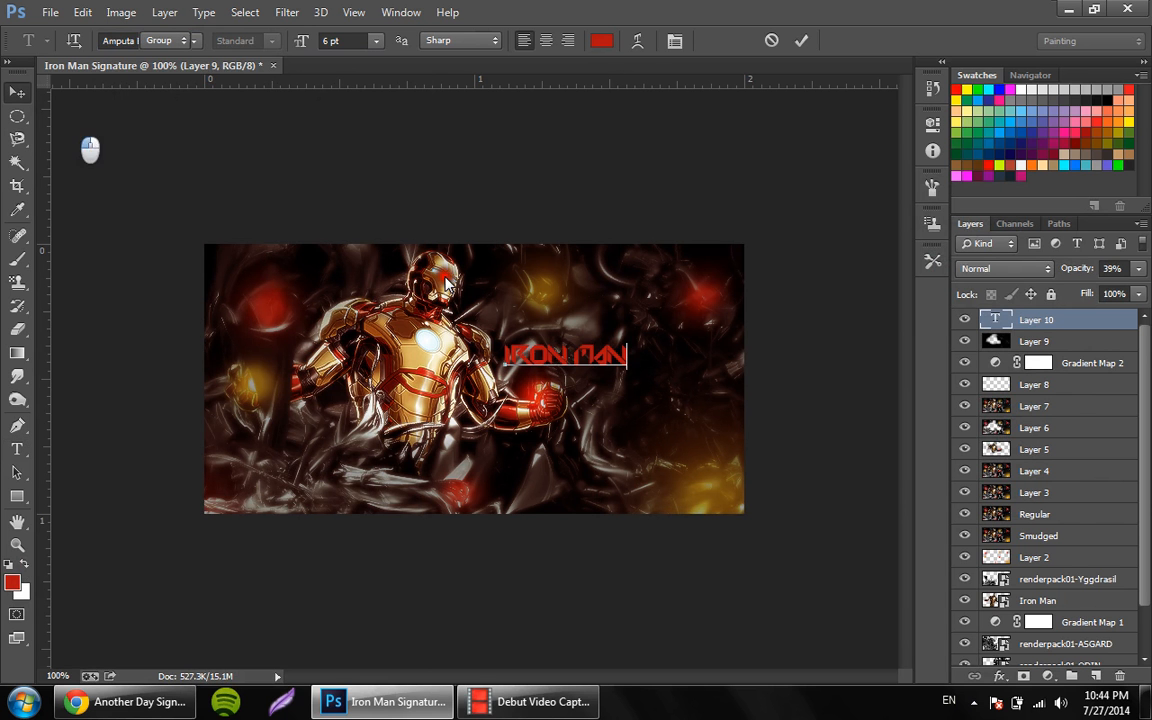
Duplicate the red Iron Man text layer, hiding the original, and recolour the copy's lettering golden orange
left_click_drag(1037, 325, 1096, 676)
left_click(965, 343)
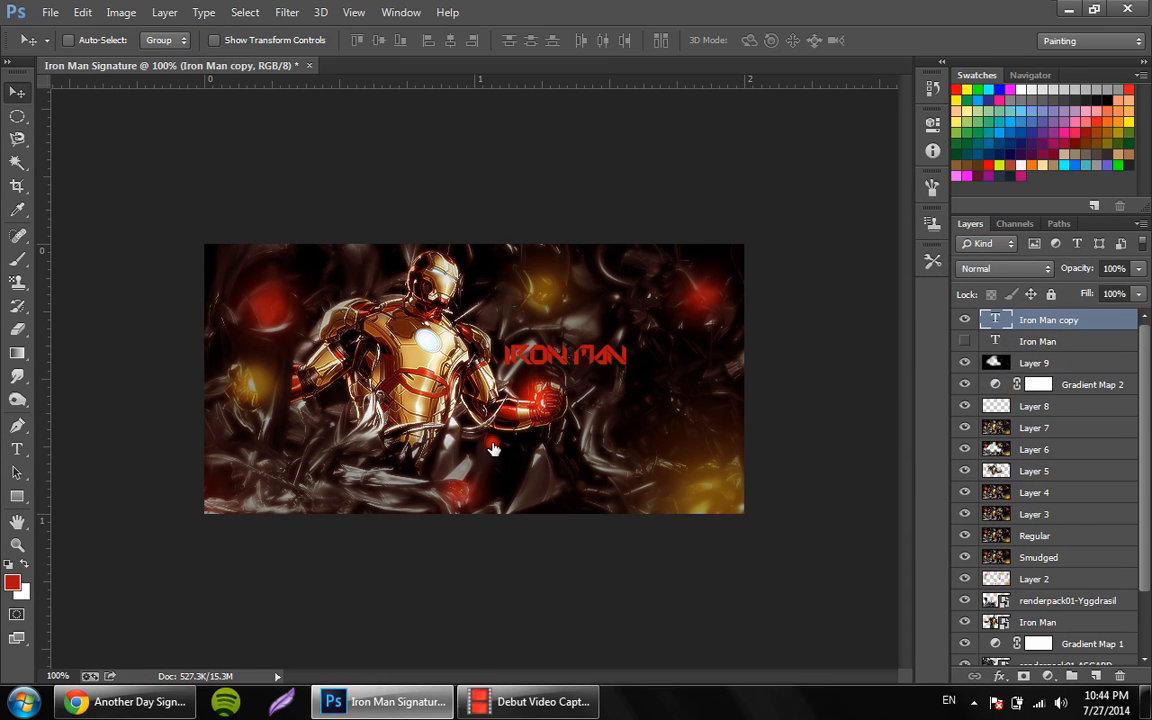
left_click(17, 449)
left_click(593, 357)
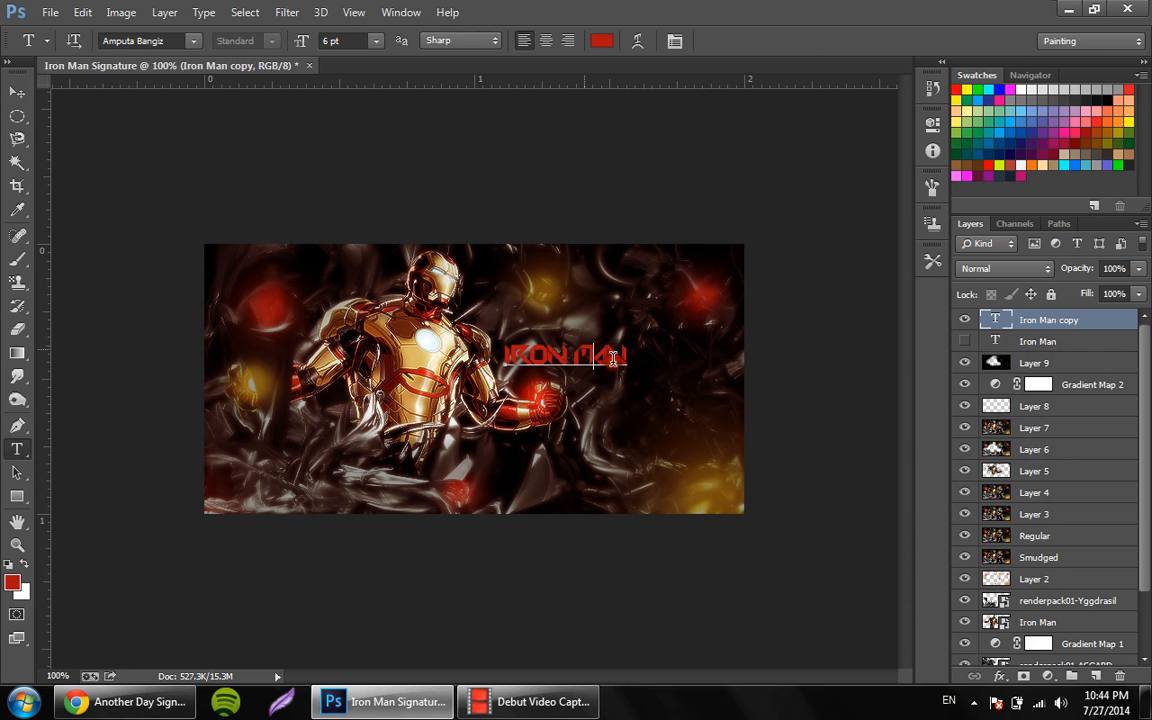
left_click_drag(625, 357, 420, 340)
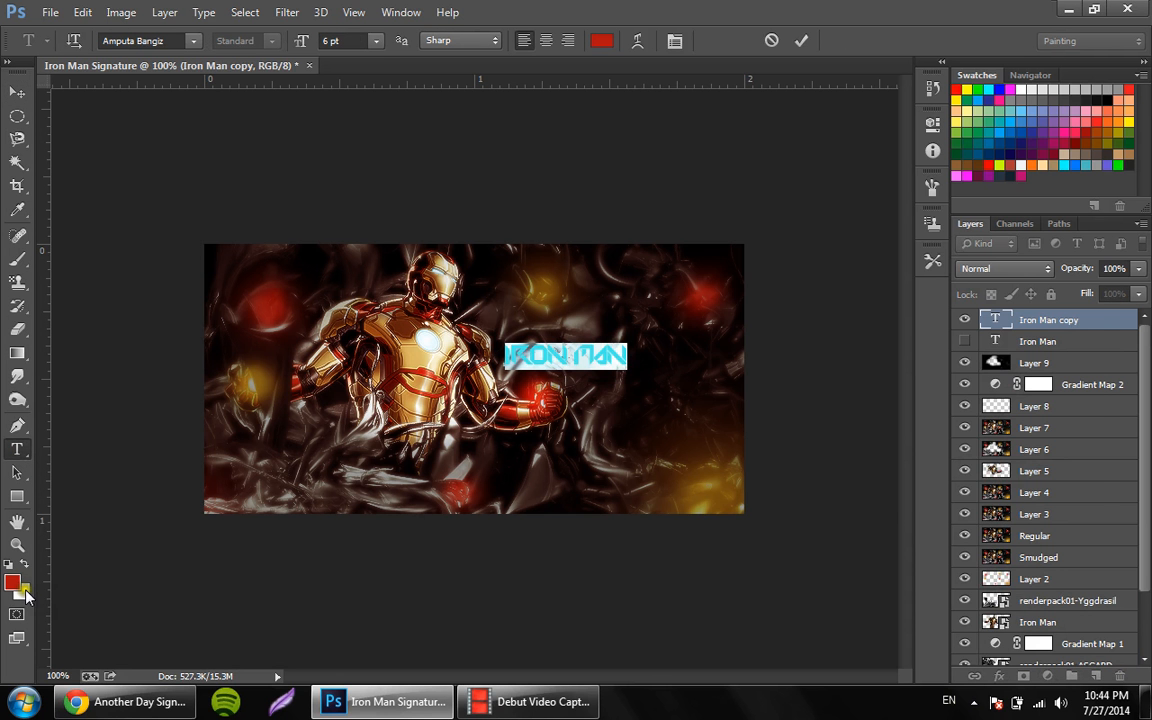
left_click(25, 594)
left_click(386, 320)
left_click(805, 279)
left_click(1022, 229)
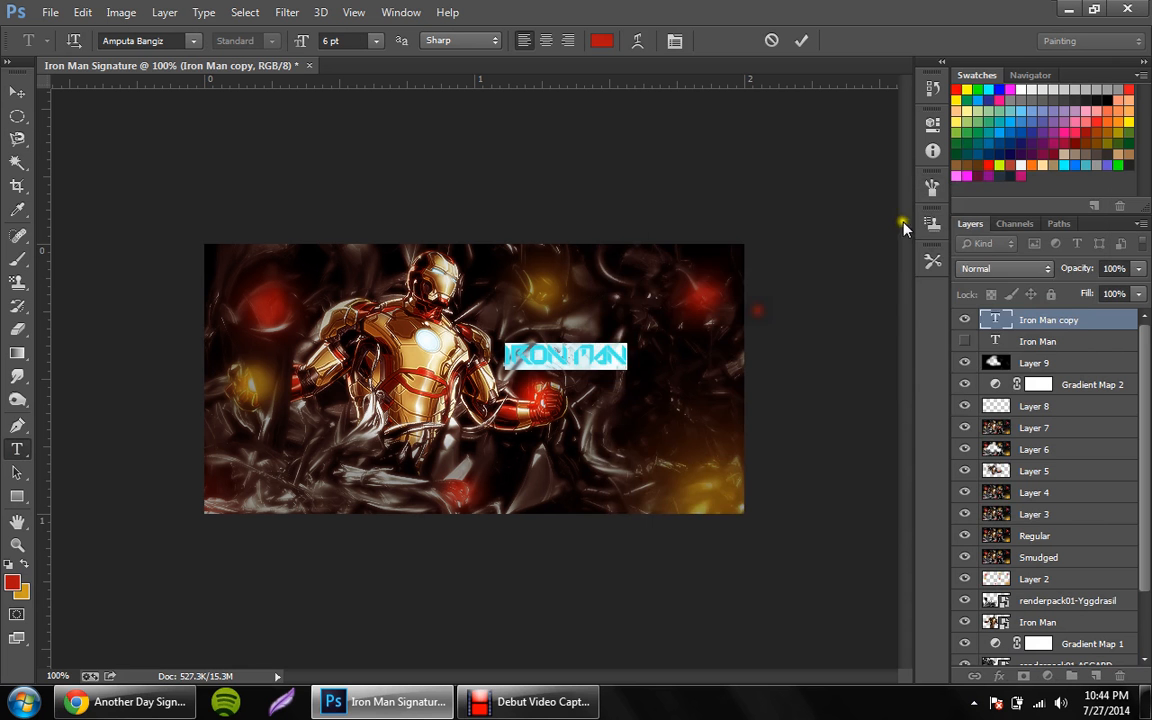
left_click(24, 566)
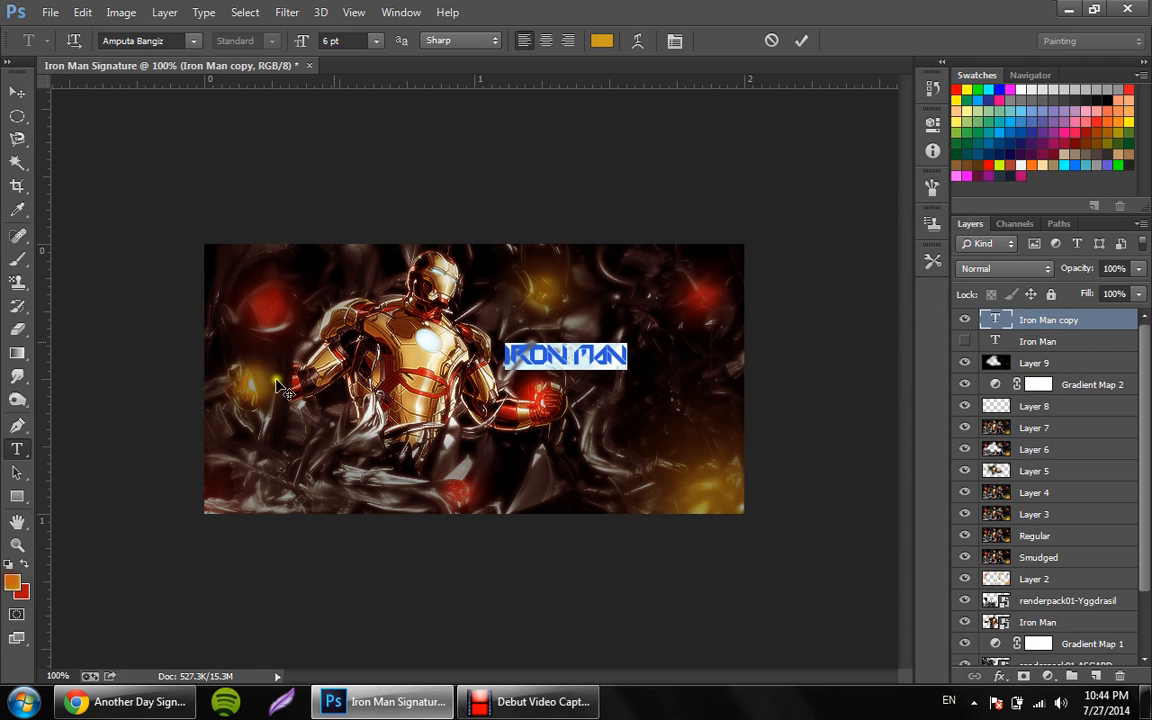
left_click(801, 40)
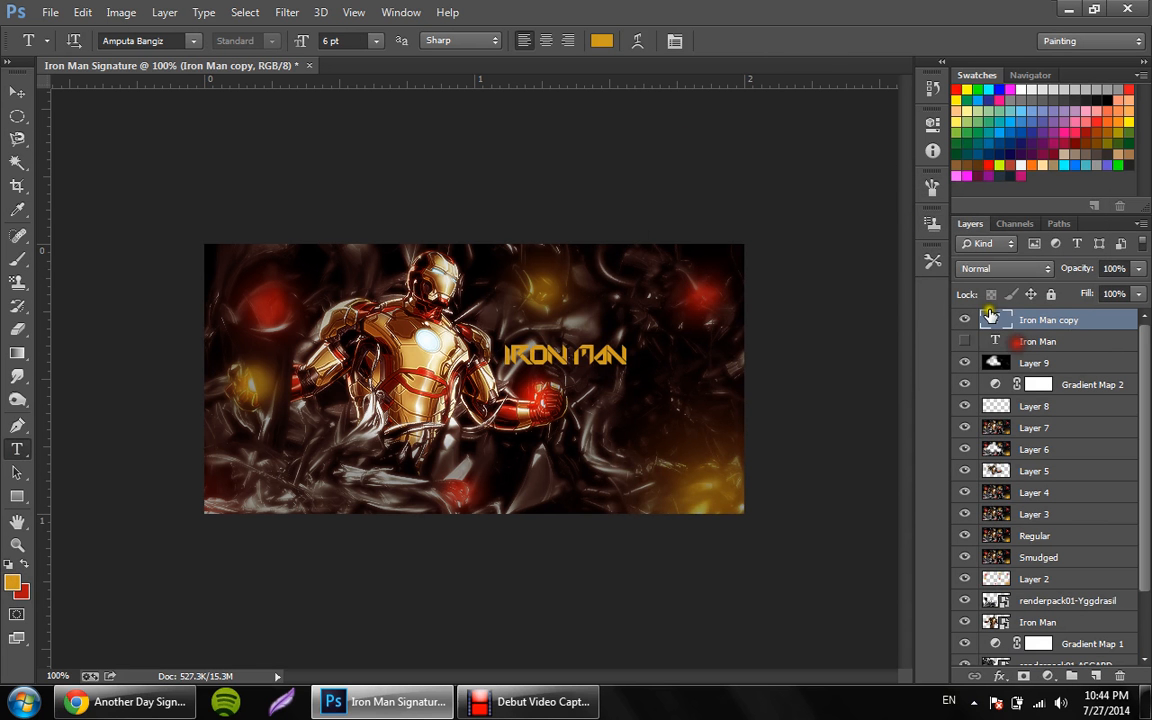
Place the golden text copy directly below the red Iron Man text, with both layers visible
left_click(966, 321)
left_click(972, 321)
left_click_drag(988, 321, 1028, 346)
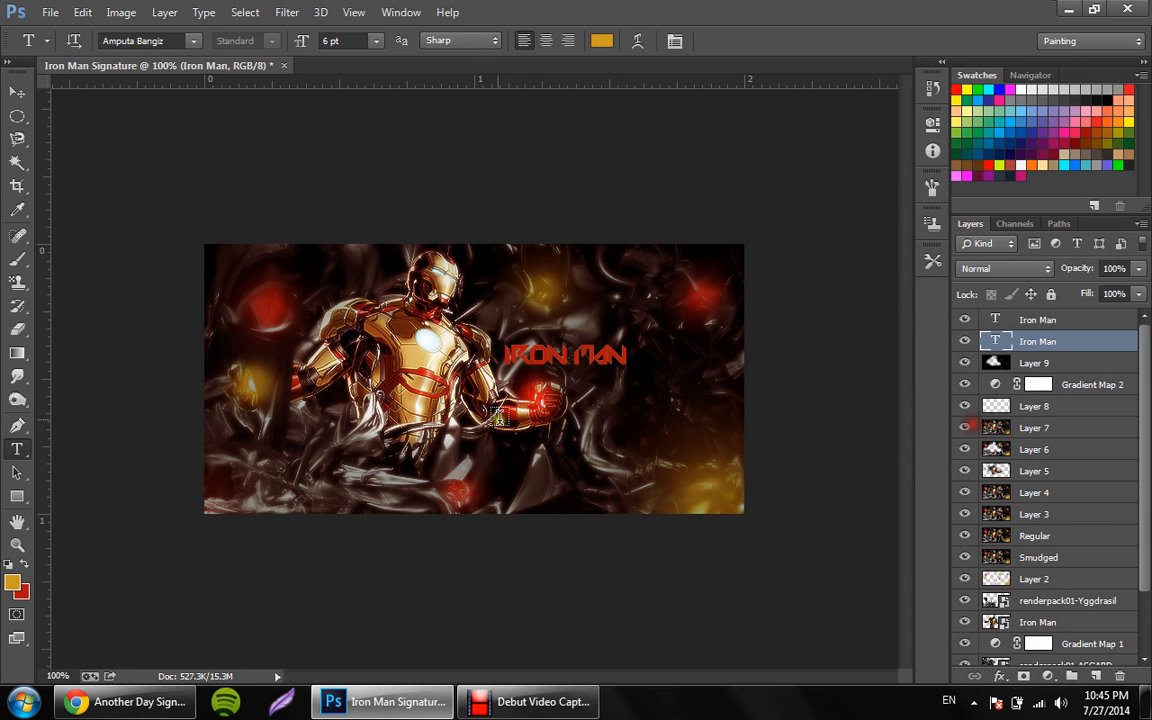
Rasterize the golden Iron Man text layer and apply a Gaussian Blur to it
left_click(287, 12)
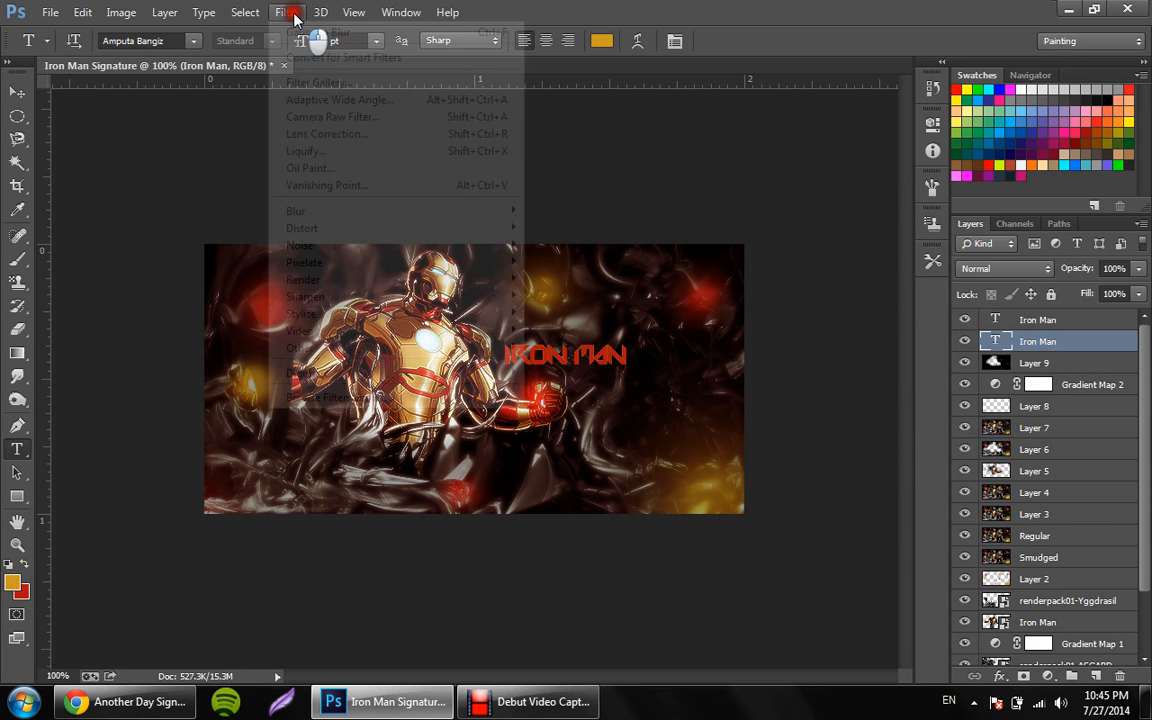
mouse_move(489, 212)
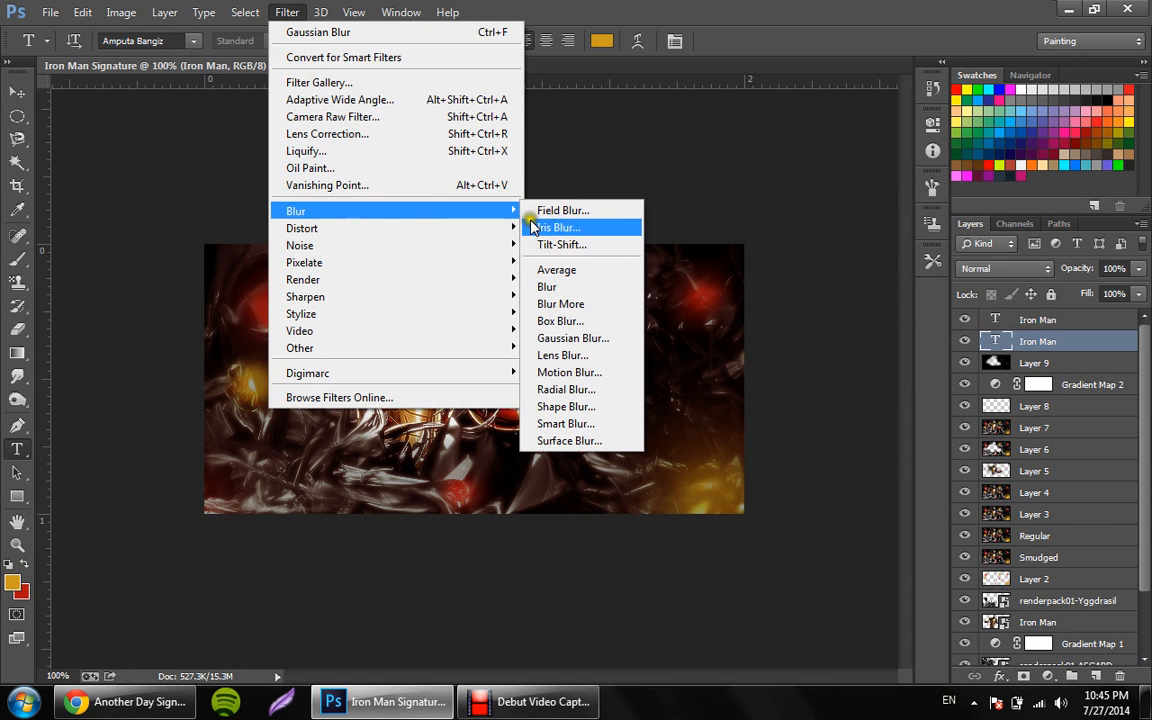
left_click(540, 338)
left_click(440, 256)
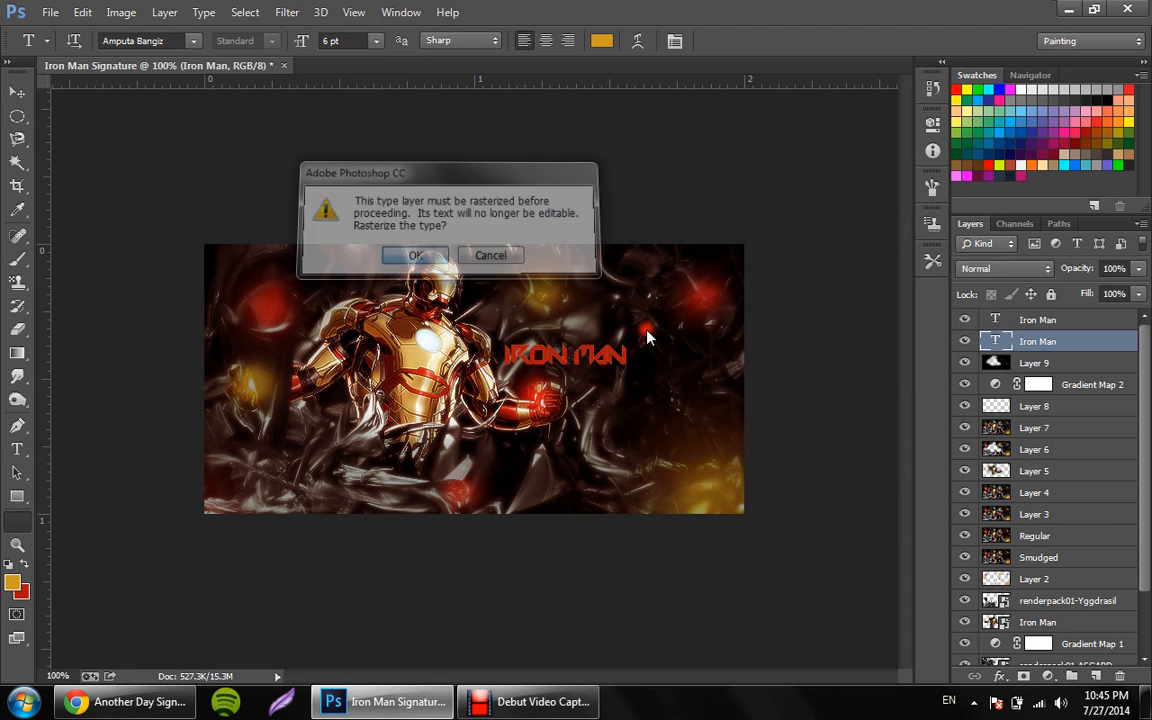
left_click(898, 219)
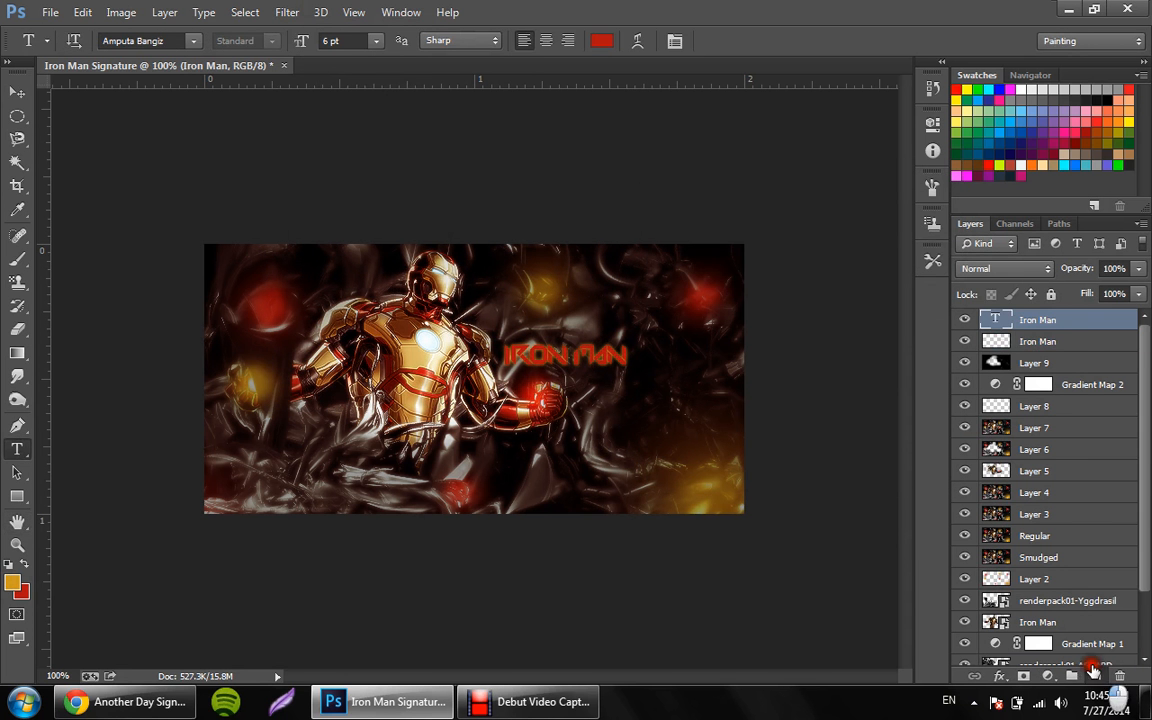
Add a new layer above the red Iron Man text and clip it to that text
left_click(1095, 676)
right_click(1041, 324)
left_click(779, 318)
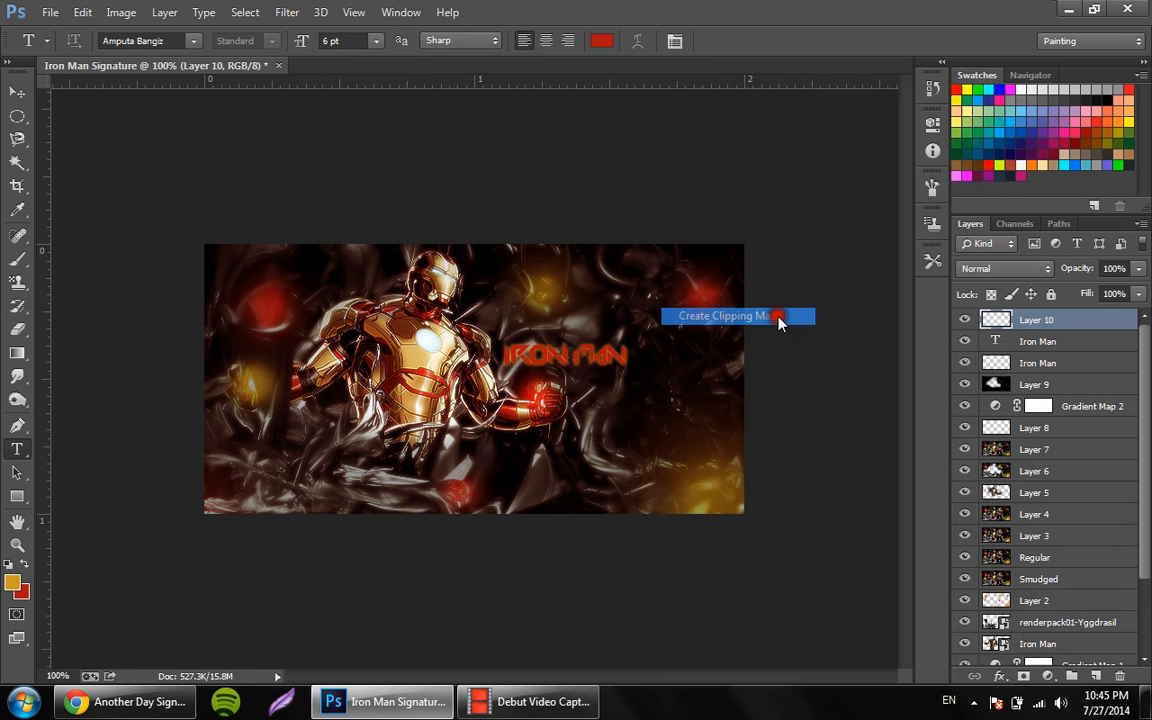
Brush pale pink highlights over the Iron Man lettering on clipped Layer 10 with a size 80 brush
left_click(17, 259)
left_click(24, 566)
left_click(12, 580)
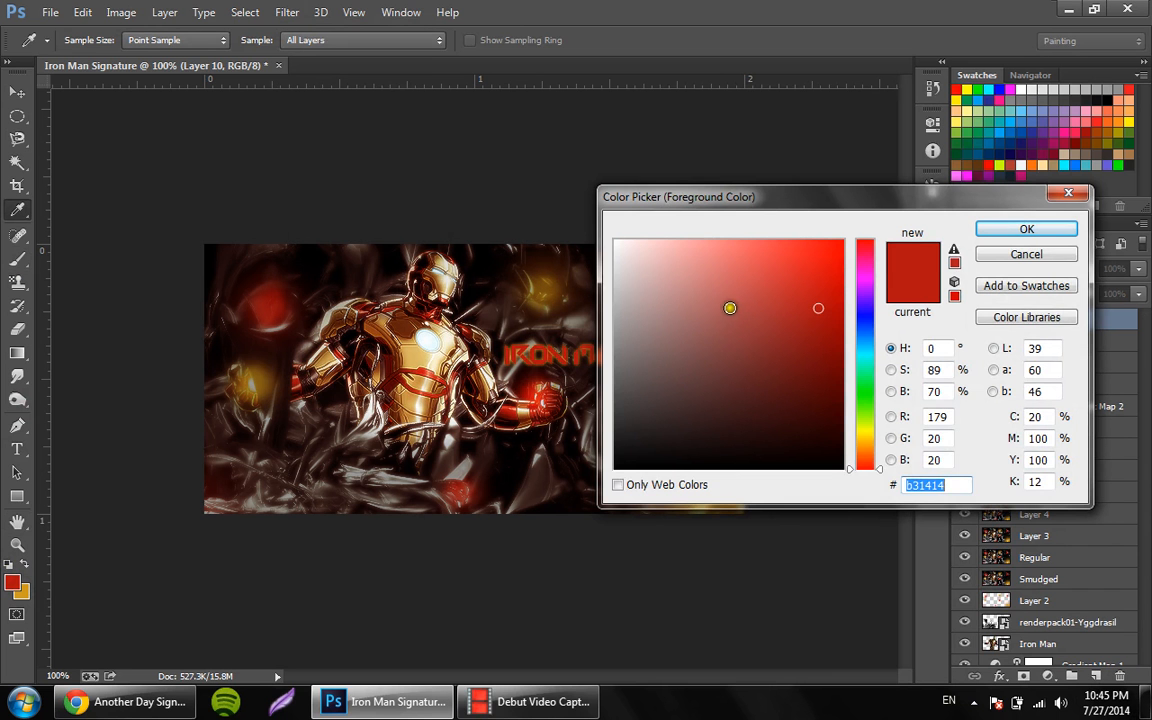
left_click(707, 312)
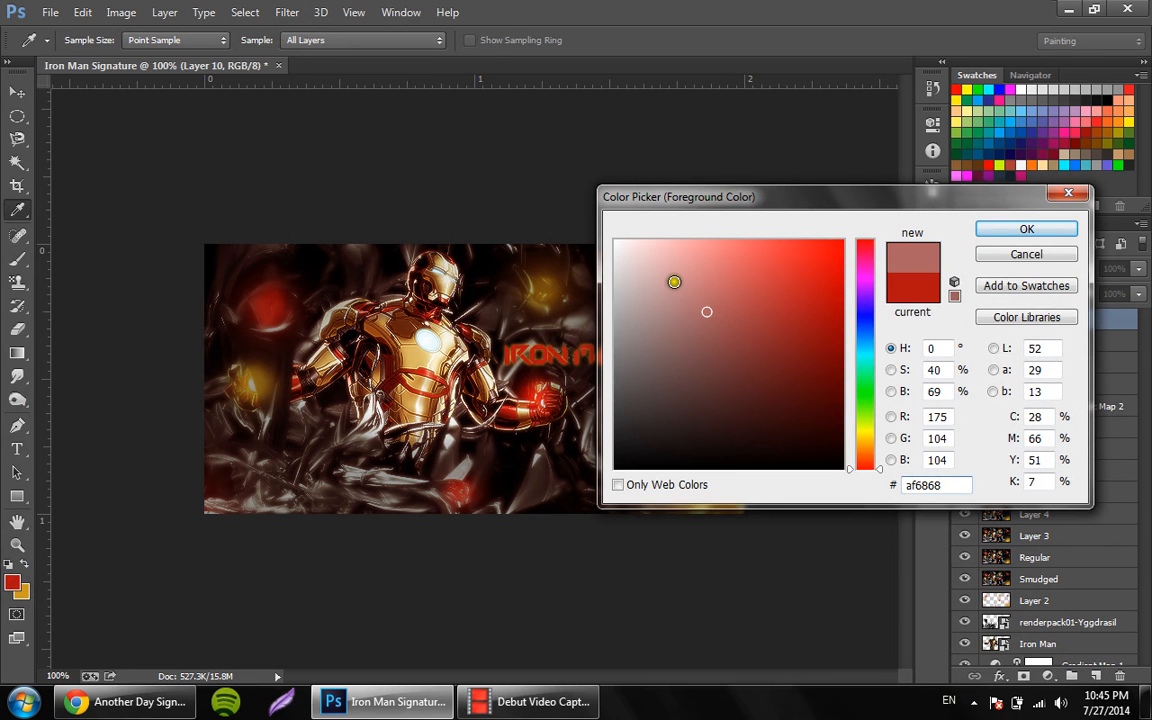
left_click(674, 282)
key("Return")
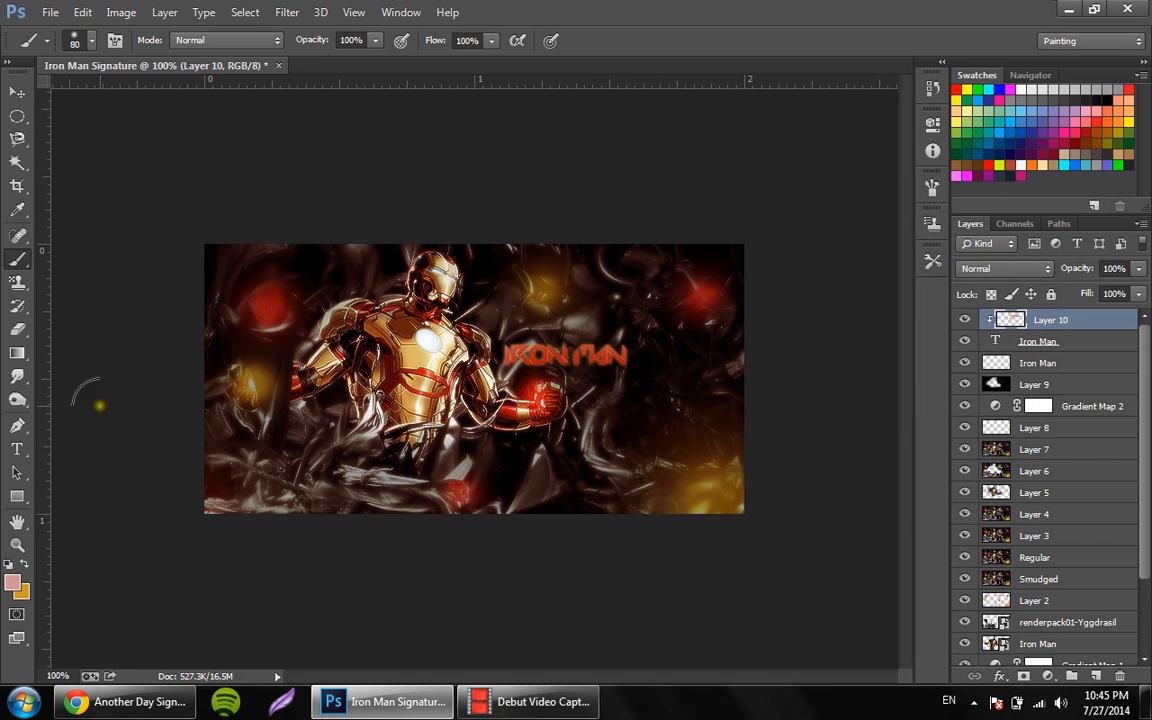
left_click_drag(545, 366, 540, 373)
key("ctrl+z")
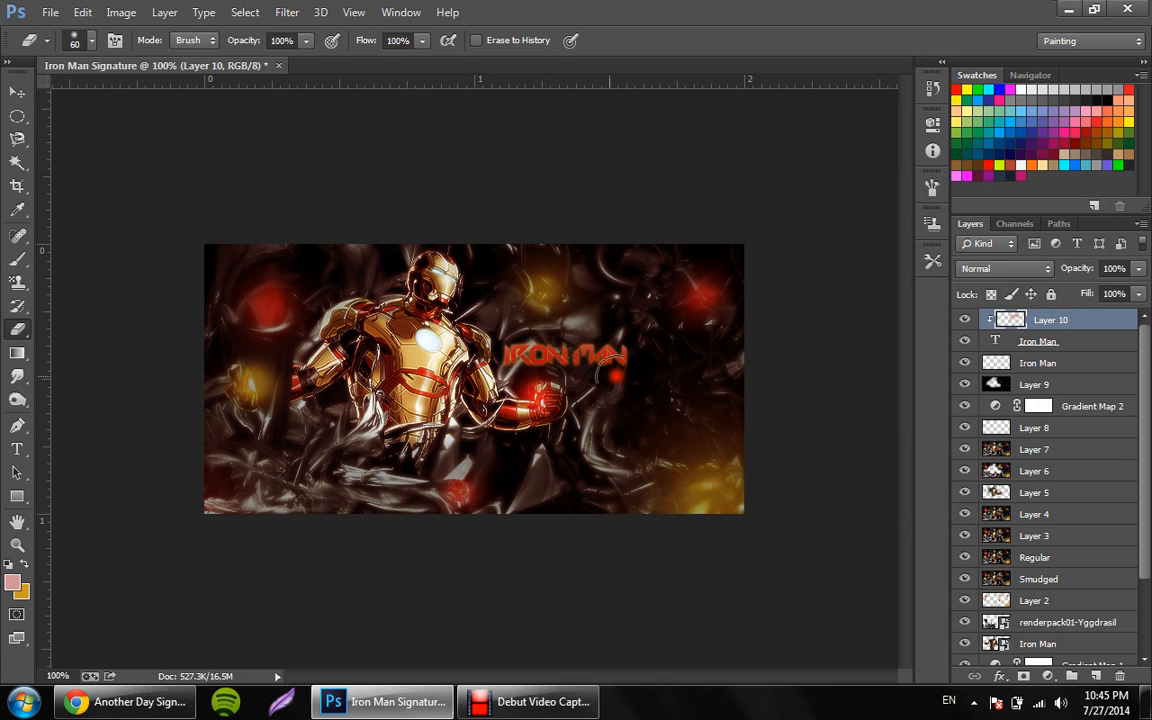
Merge Layer 10 with the red Iron Man text layer it is clipped to
left_click(19, 91)
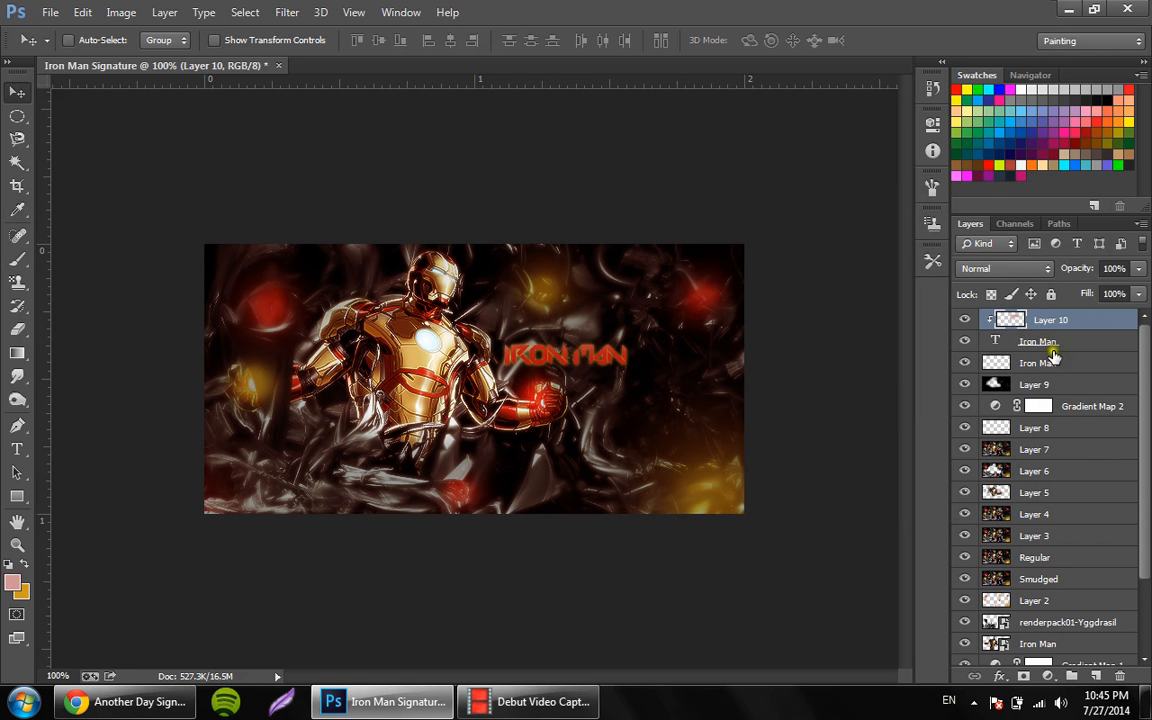
left_click(1055, 352, "shift")
right_click(1055, 352)
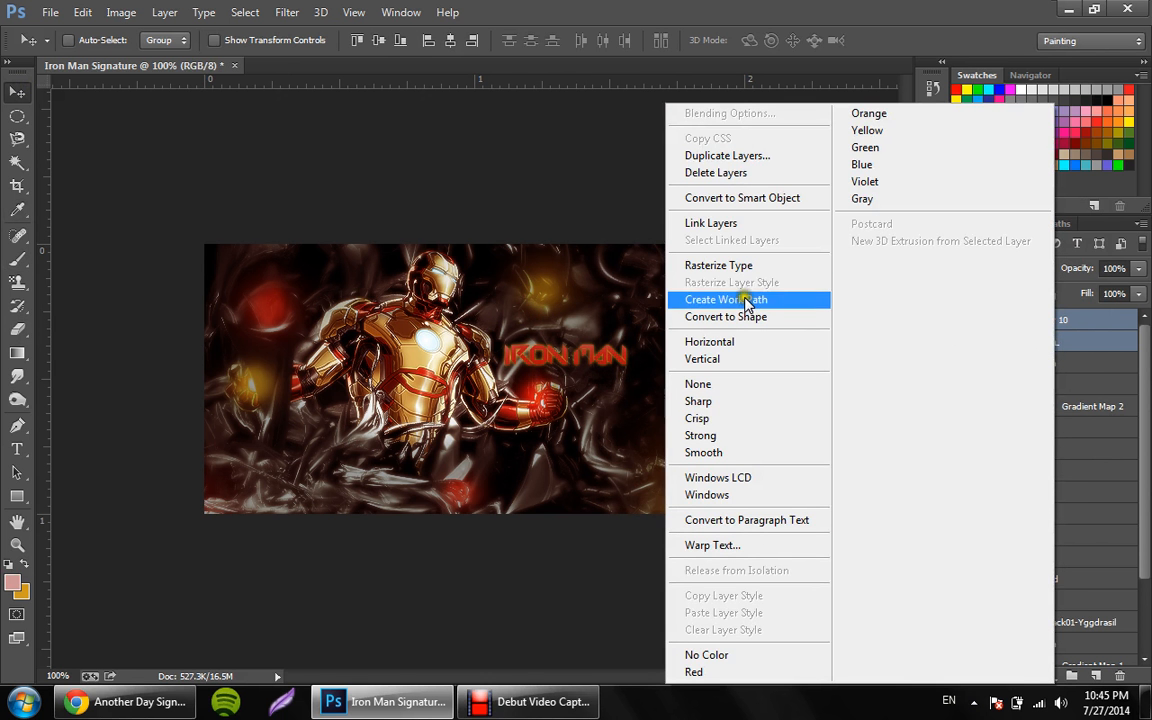
left_click(1085, 345)
right_click(1085, 345)
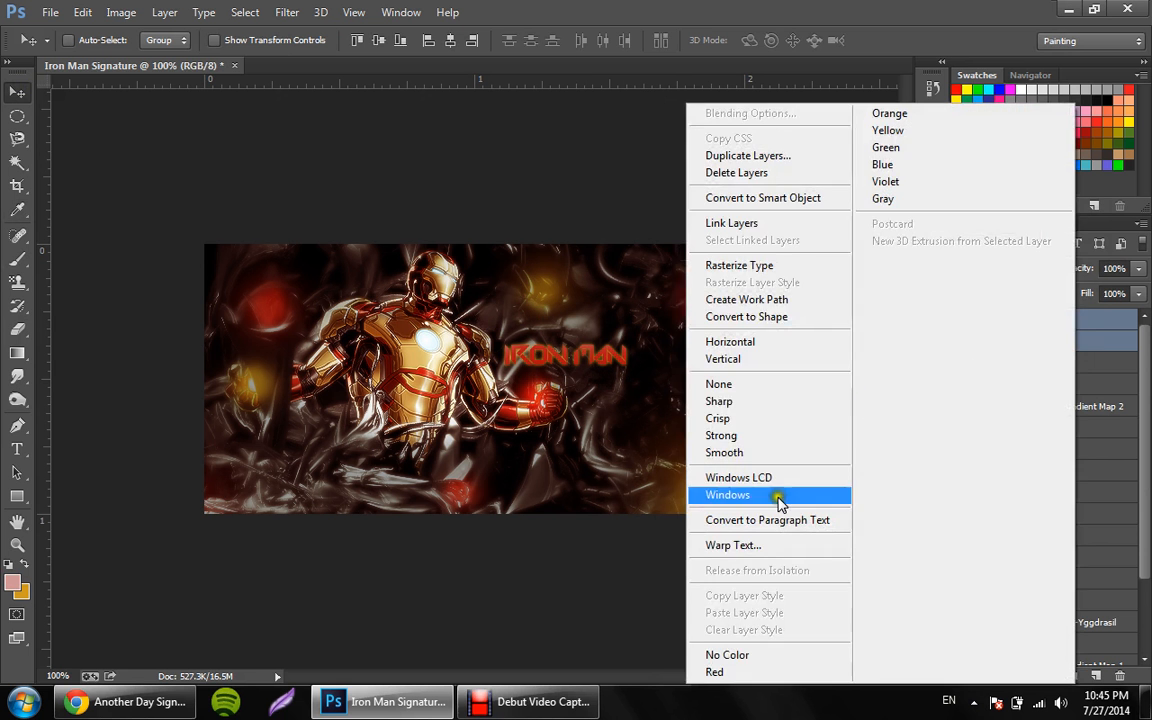
left_click(1082, 321)
left_click(1073, 341)
left_click(1064, 323, "ctrl")
right_click(1060, 325)
left_click(775, 508)
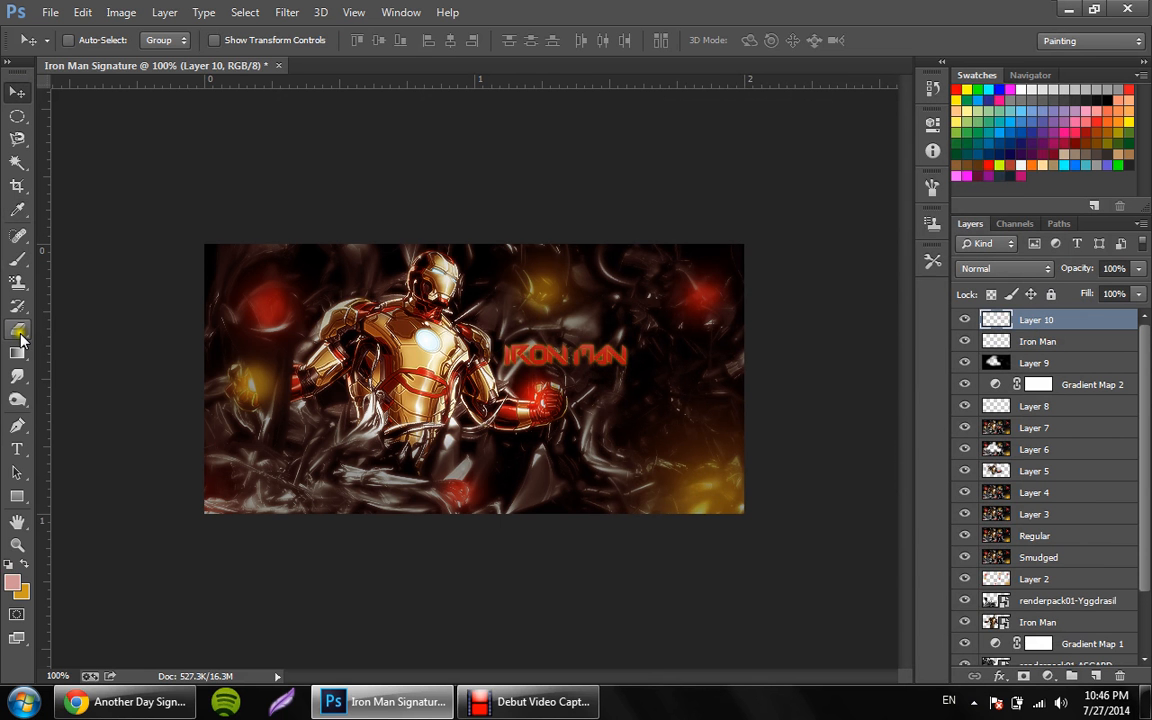
Blur the red Iron Man lettering with a size 80 brush at 50% strength, and sharpen it with a size 40 brush at 50% strength
left_click_drag(17, 375, 60, 374)
mouse_move(508, 355)
left_mouse_down()
mouse_move(611, 363)
mouse_move(514, 358)
mouse_move(653, 363)
mouse_move(551, 357)
mouse_move(648, 355)
mouse_move(792, 427)
left_mouse_up()
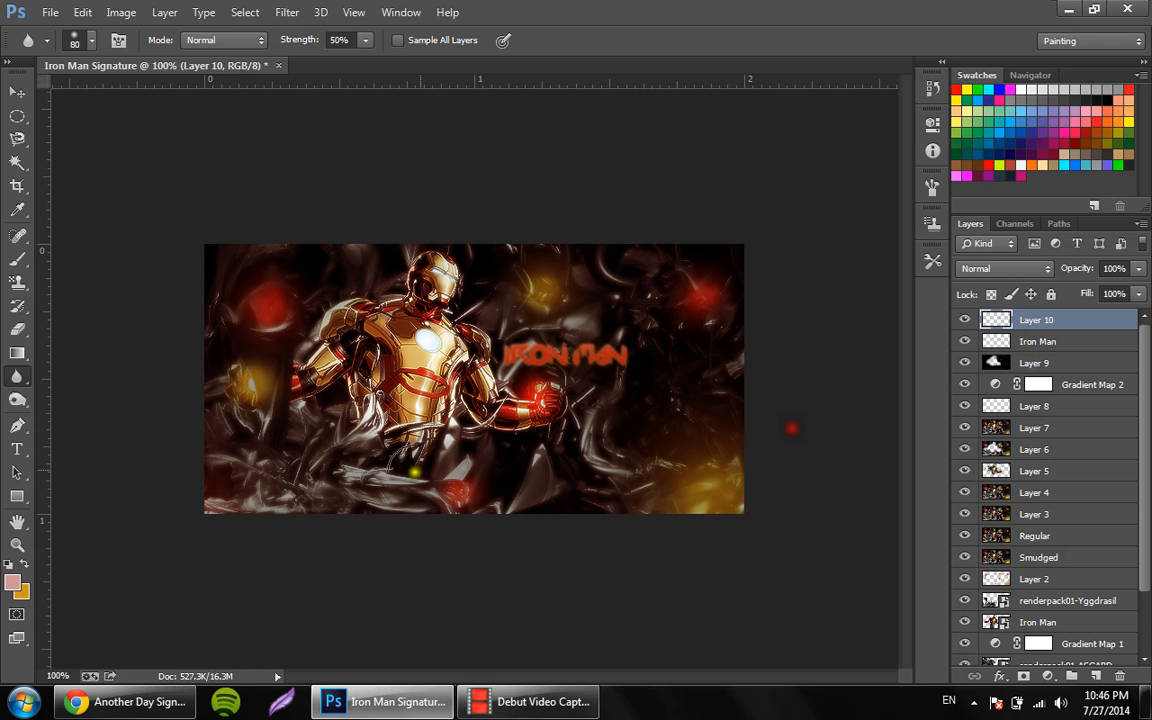
left_click(17, 399)
mouse_move(17, 376)
left_mouse_down()
mouse_move(57, 376)
mouse_move(80, 392)
left_mouse_up()
key("bracketright")
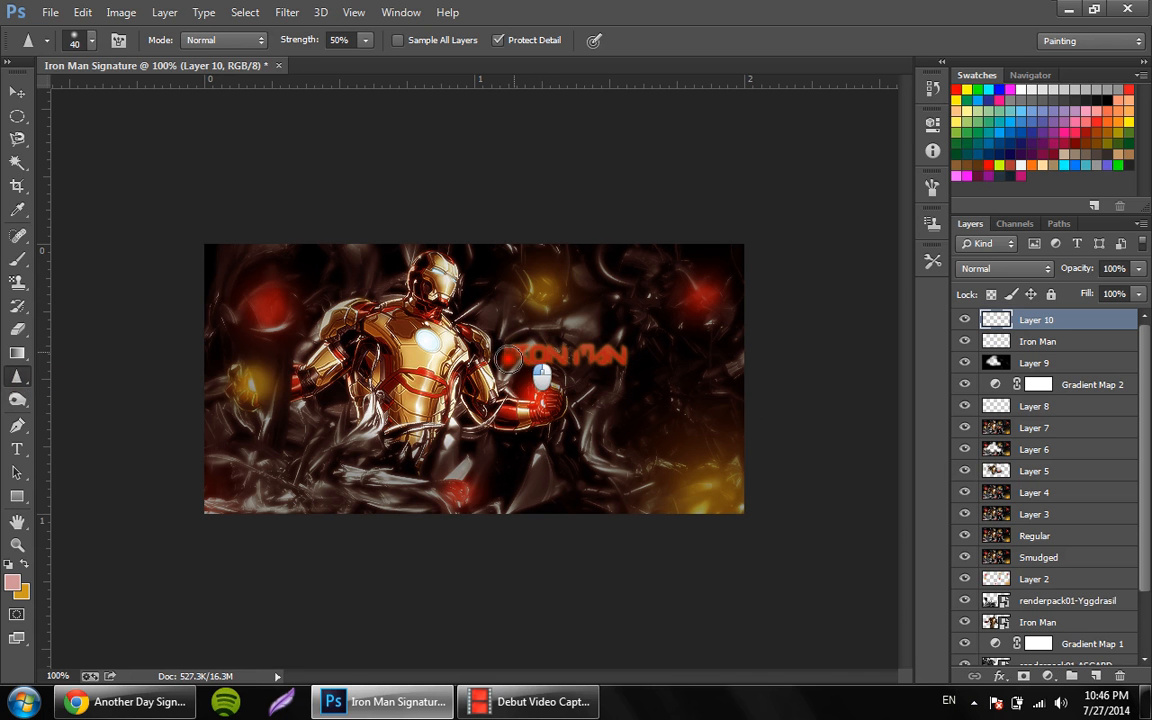
key("bracketright")
mouse_move(505, 355)
left_mouse_down()
mouse_move(537, 350)
mouse_move(490, 345)
mouse_move(553, 352)
mouse_move(540, 338)
left_mouse_up()
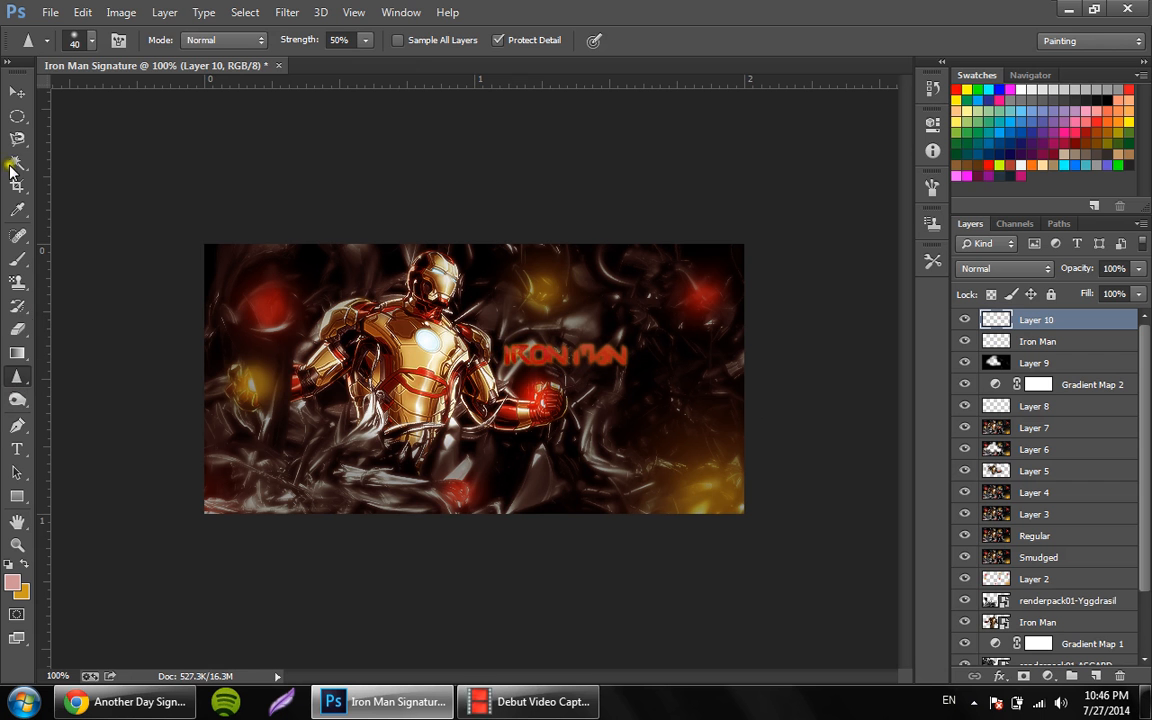
left_click(19, 94)
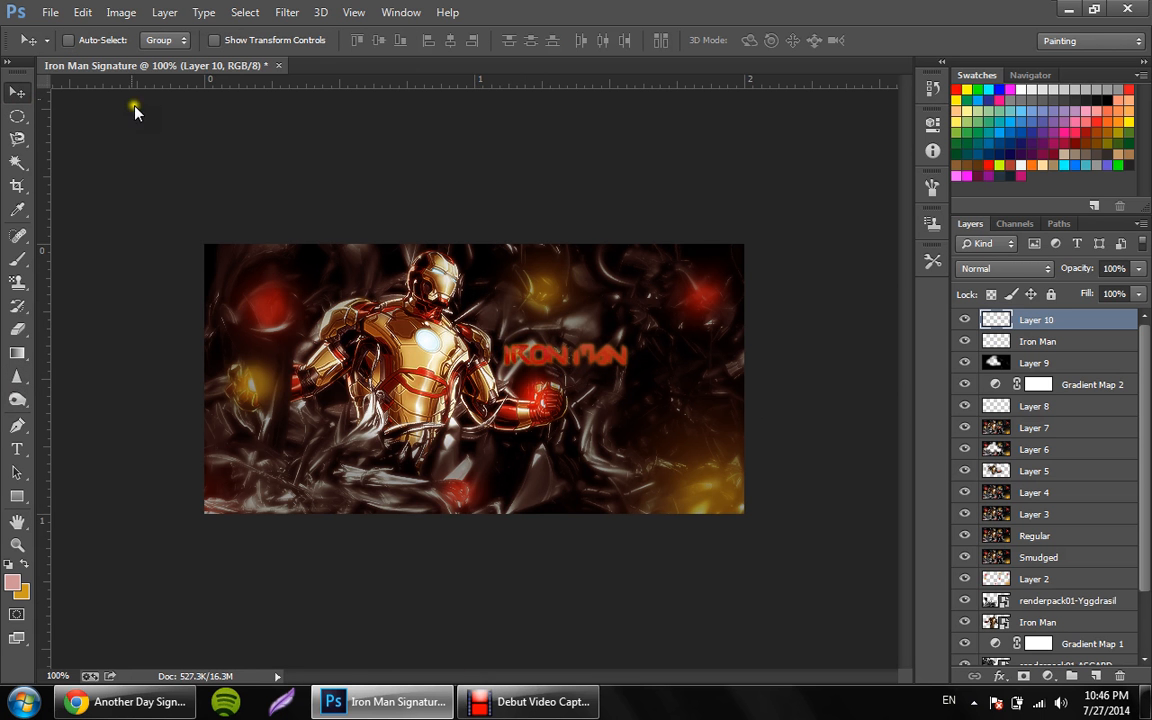
Save the document as Iron Man Signature in Photoshop PSD format within the GFX folder, with layers and Maximize Compatibility enabled
left_click(47, 11)
left_click(88, 227)
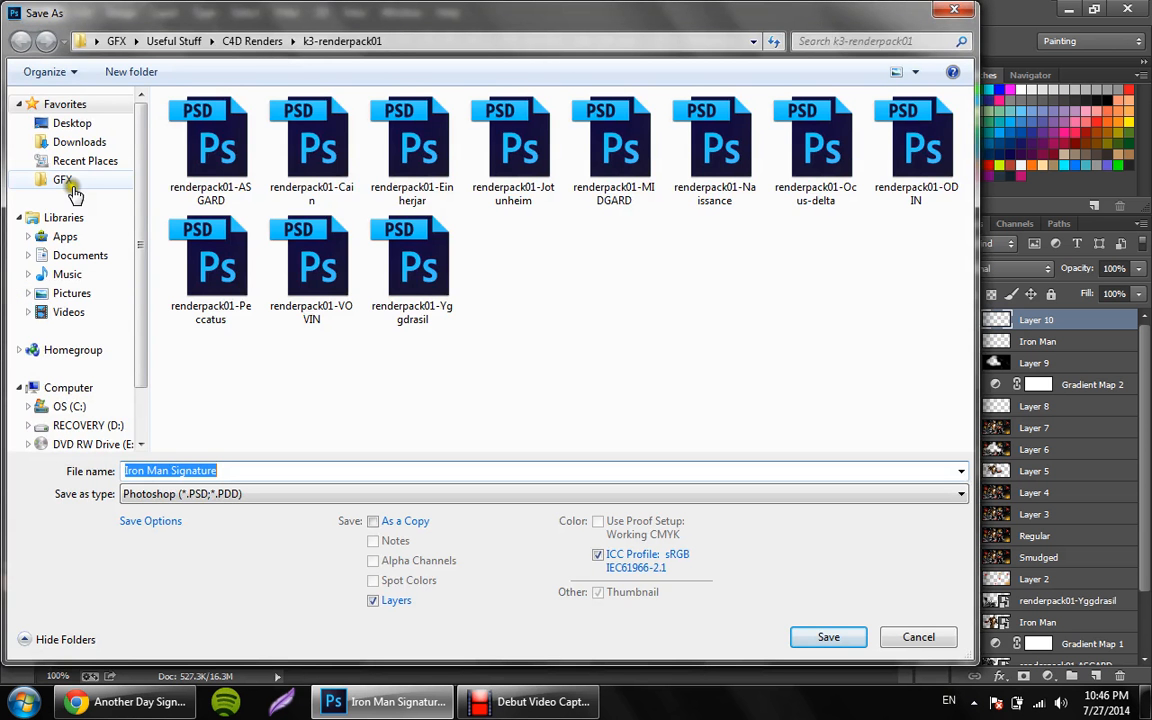
left_click(72, 186)
double_click(429, 152)
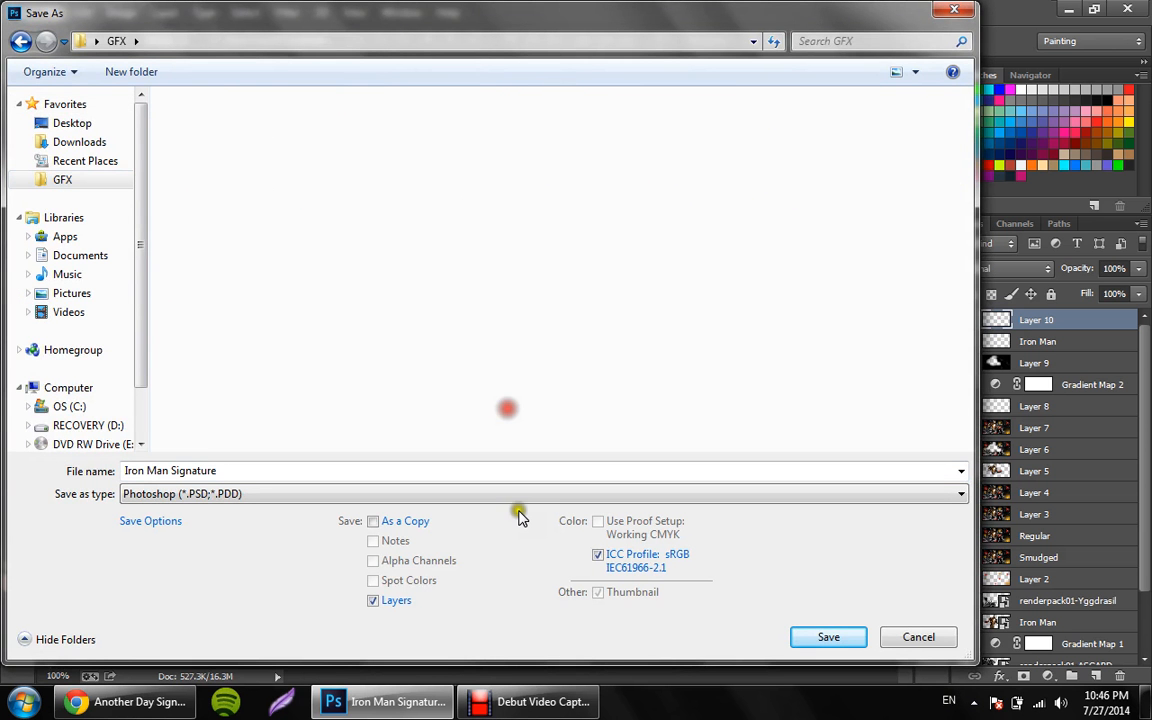
left_click(847, 638)
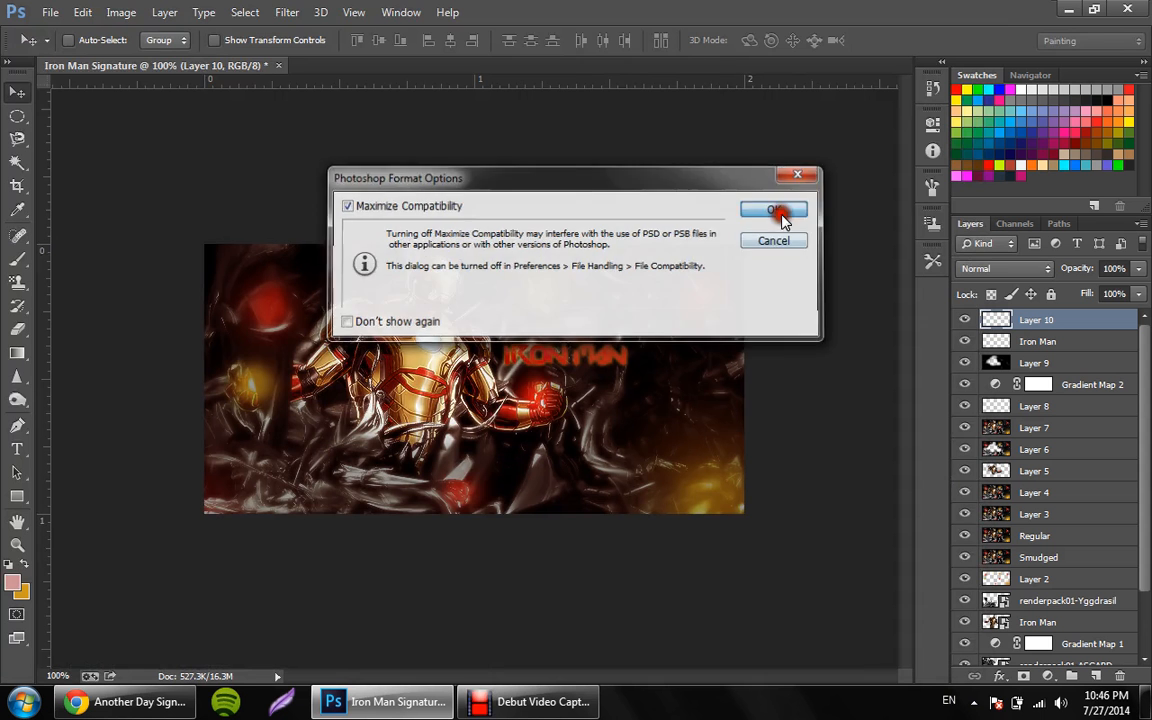
left_click(779, 214)
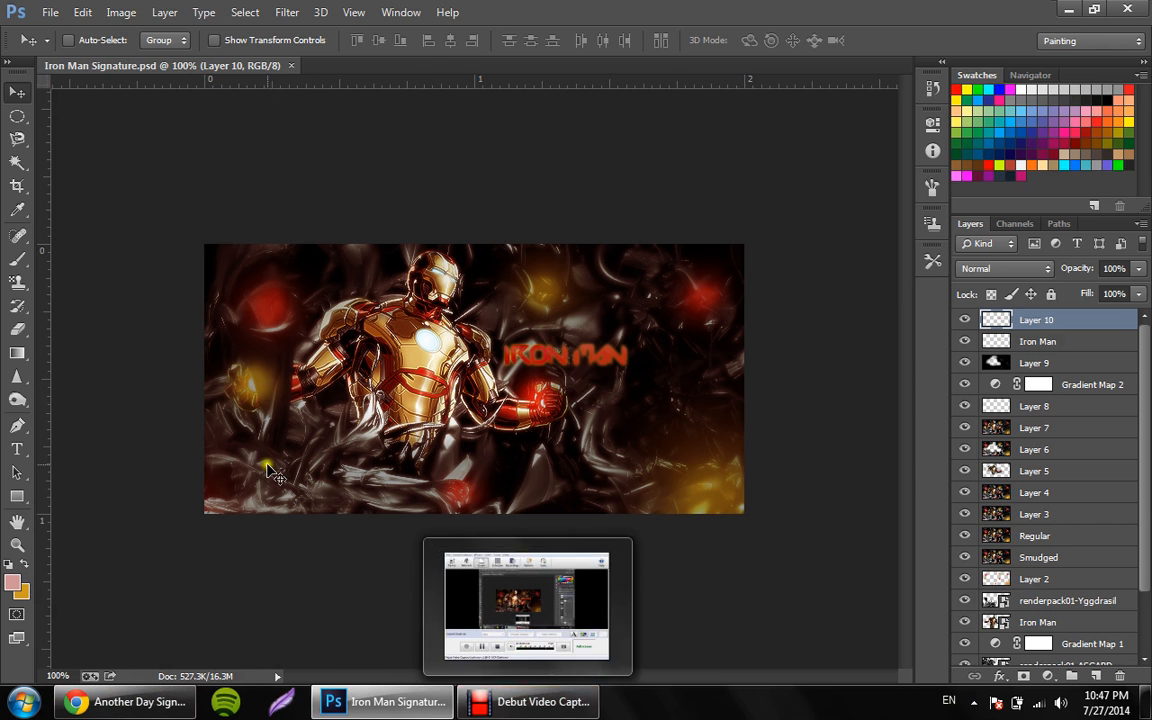
Minimize the Photoshop and Debut Video Capture windows to show the desktop
left_click(1062, 12)
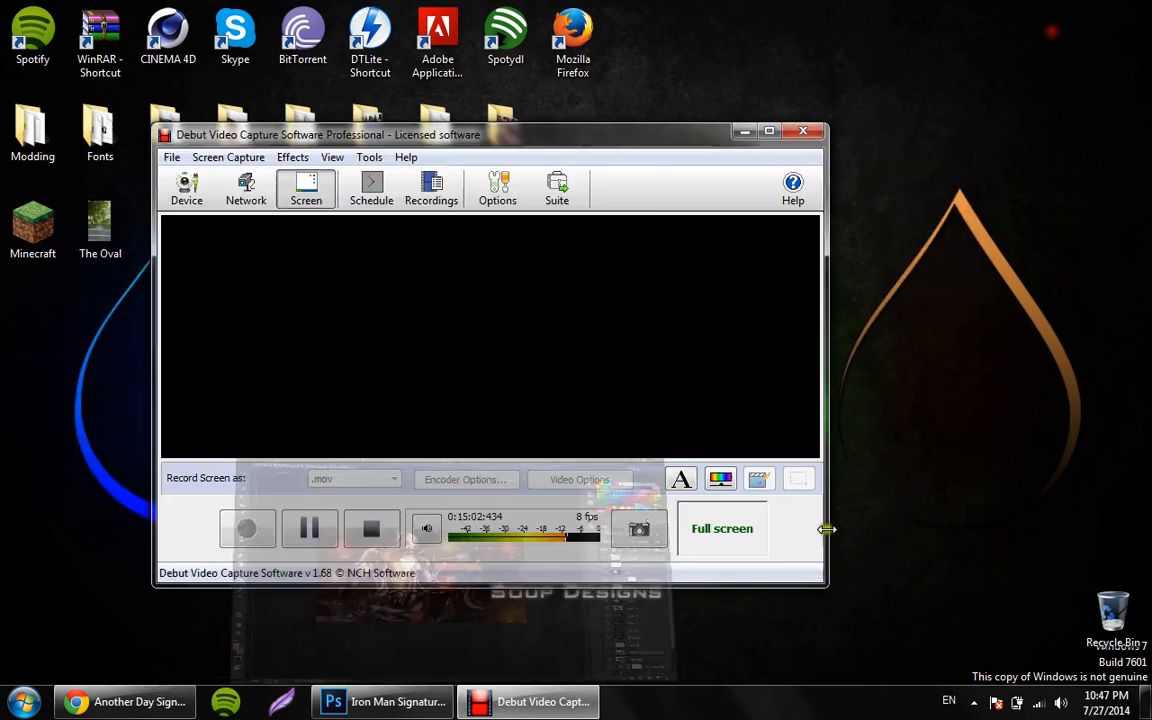
left_click(742, 131)
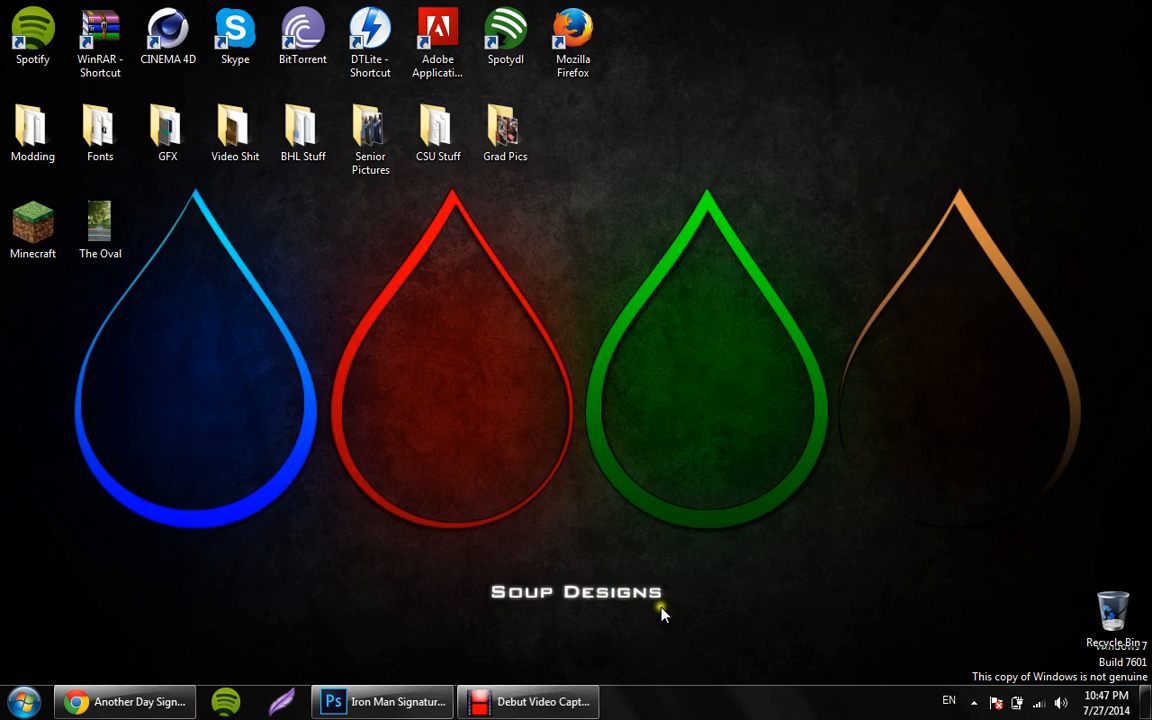
left_click_drag(437, 597, 733, 571)
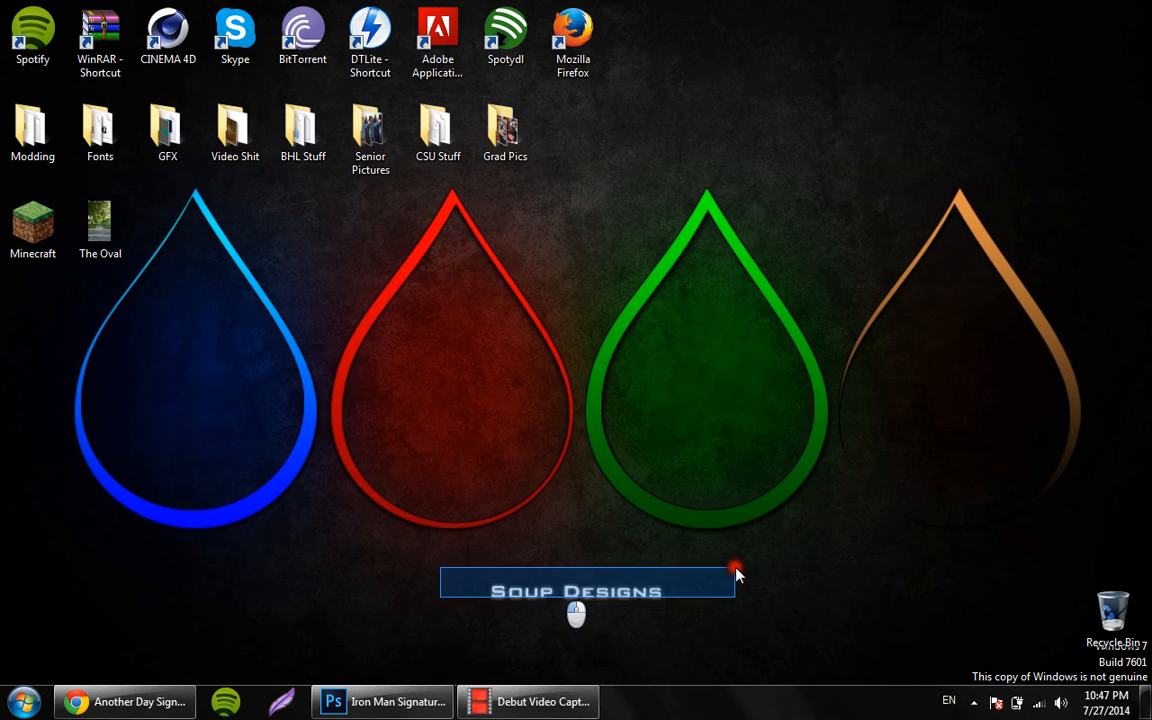